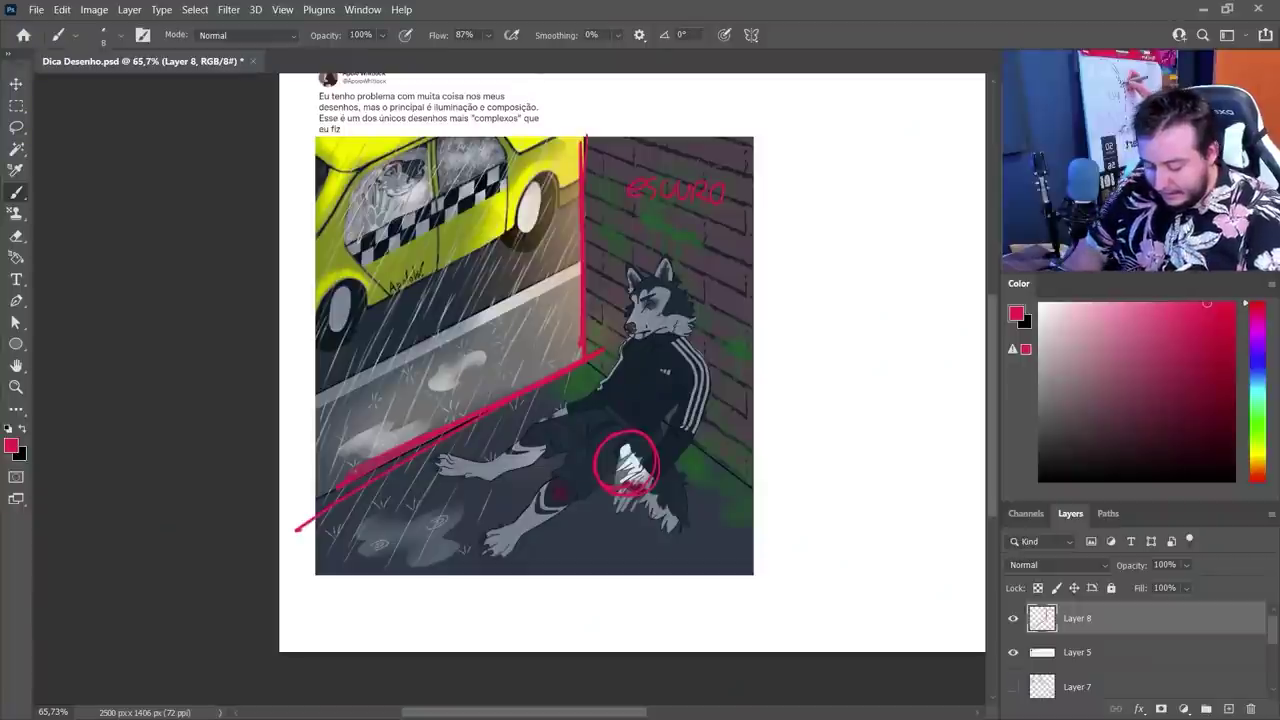
Mark the wolf's eye with red strokes and draw a red arrow pointing up at the circled bandaged hand
left_click_drag(644, 291, 654, 303)
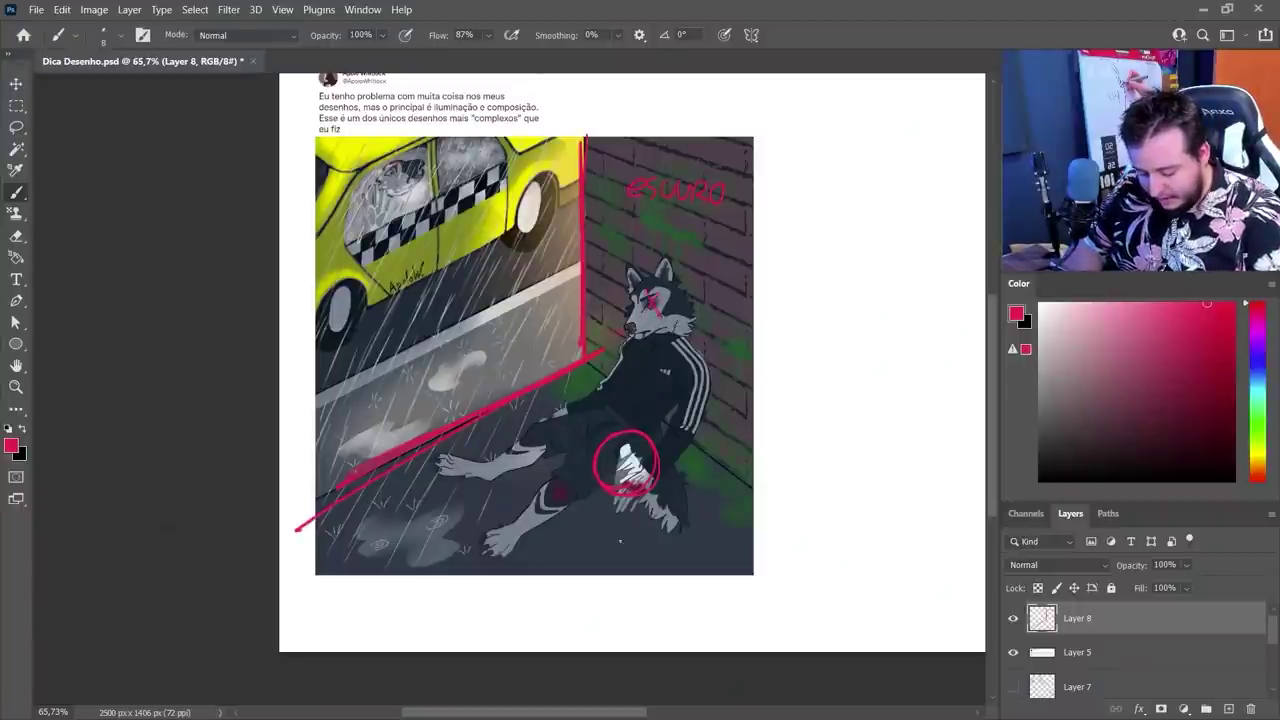
left_click_drag(621, 544, 632, 508)
left_click_drag(616, 523, 638, 523)
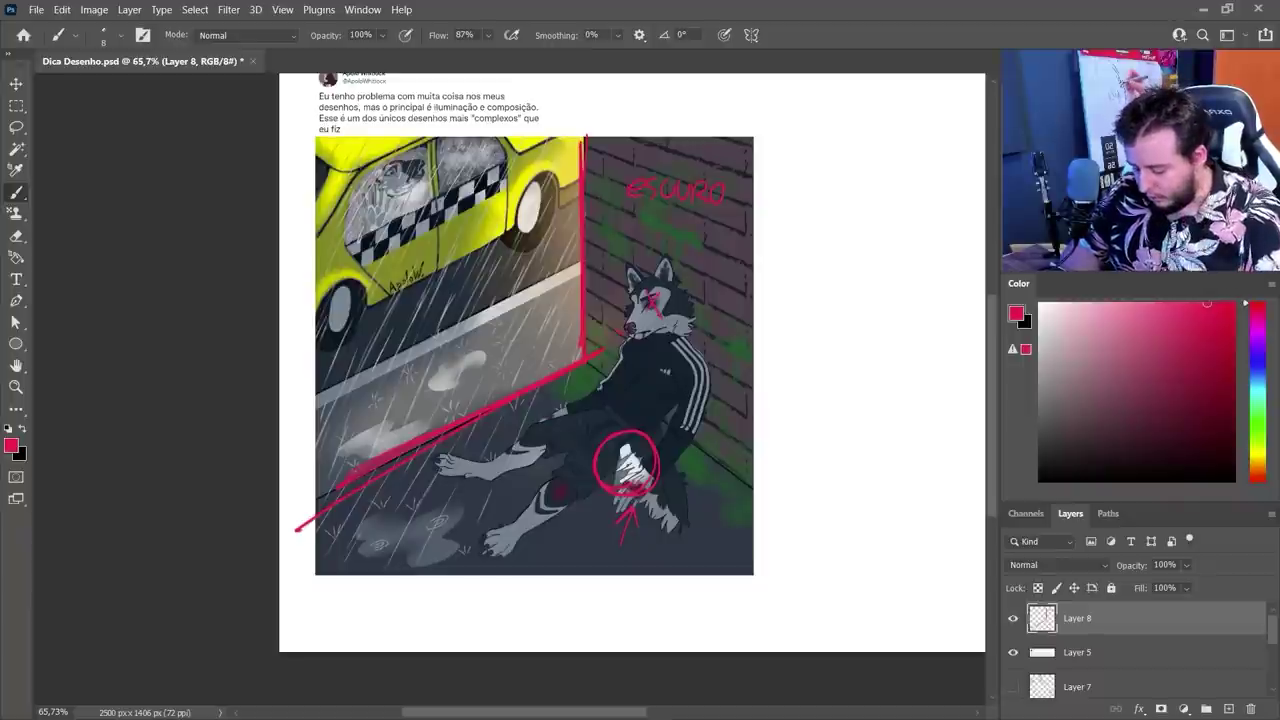
Draw a red line along the taxi's lower edge and circle the passenger in its window
left_click_drag(653, 448, 617, 472)
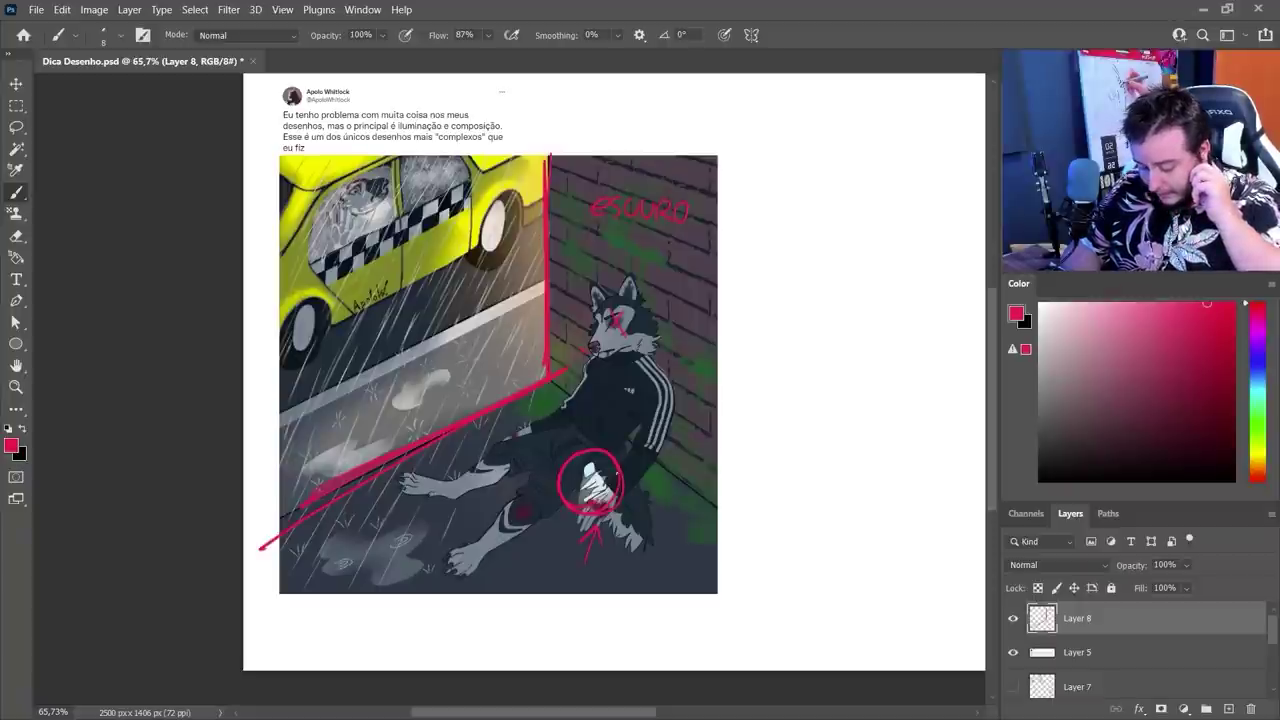
left_click_drag(278, 364, 505, 239)
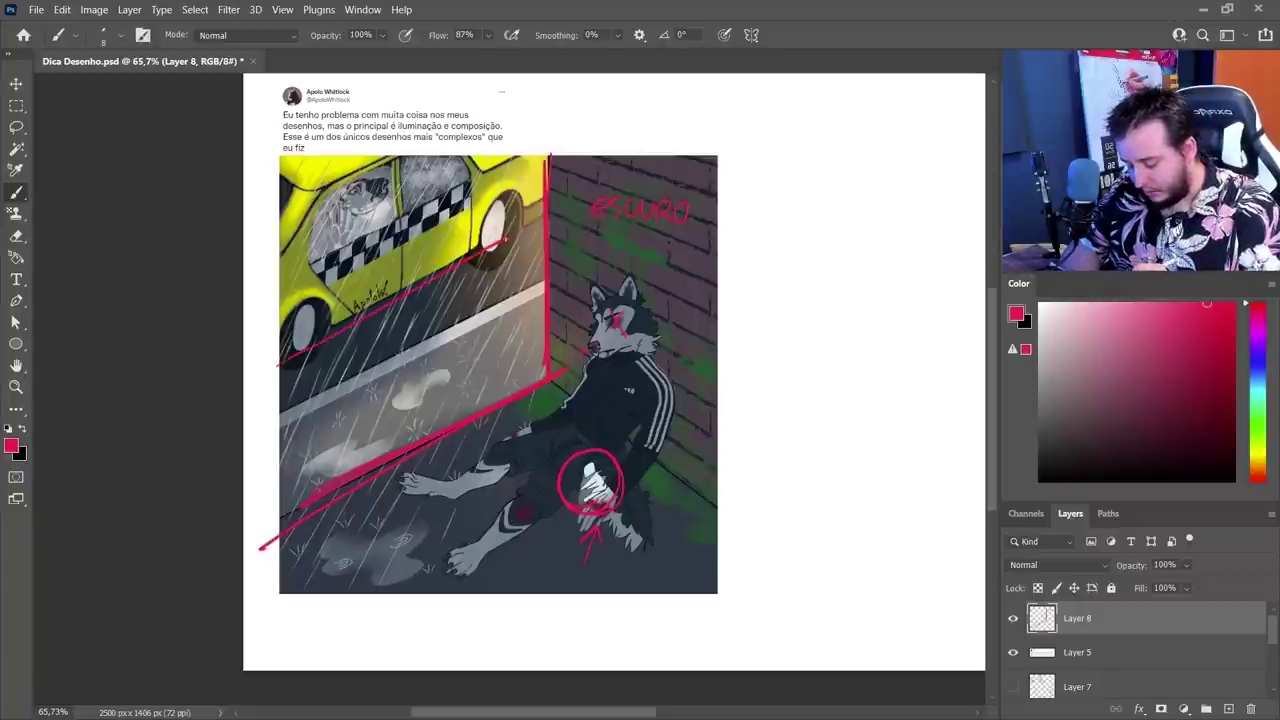
mouse_move(375, 168)
left_mouse_down()
mouse_move(320, 235)
mouse_move(395, 200)
mouse_move(330, 250)
left_mouse_up()
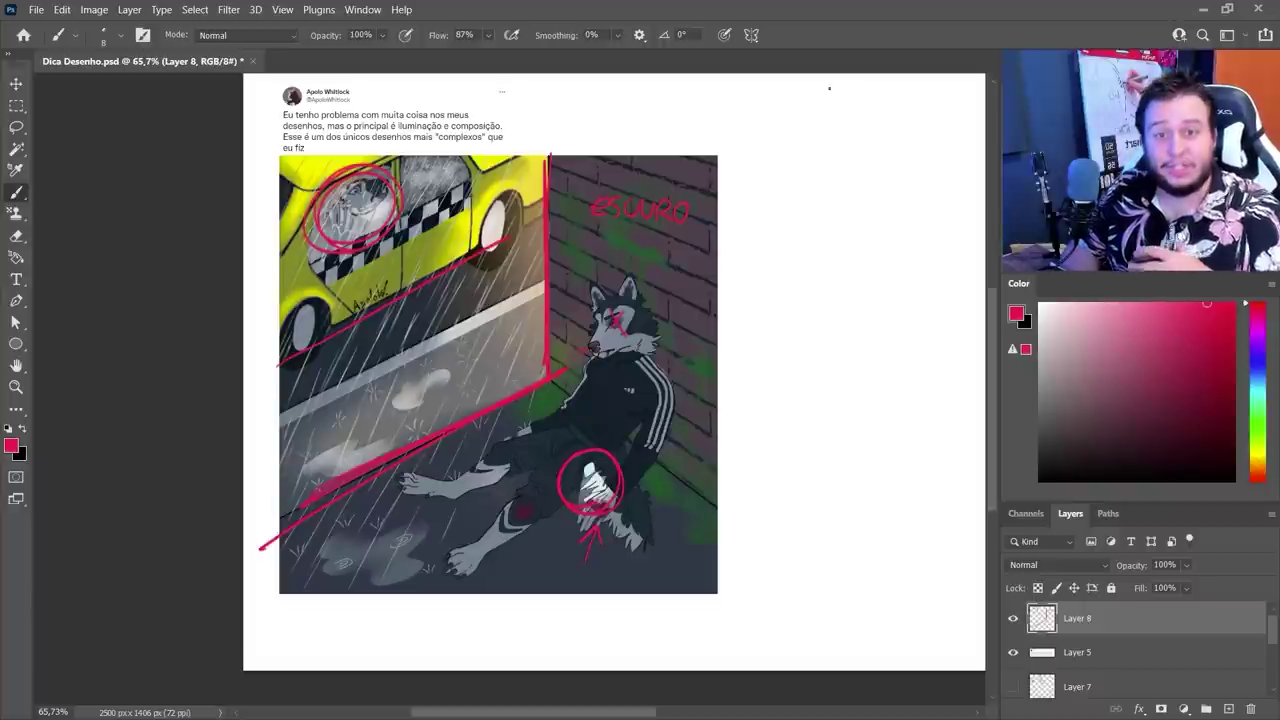
Draw a thick red arrow from the taxi passenger to the base of the wall corner, and circle the seated wolf
left_click_drag(367, 222, 547, 372)
left_click_drag(486, 361, 547, 371)
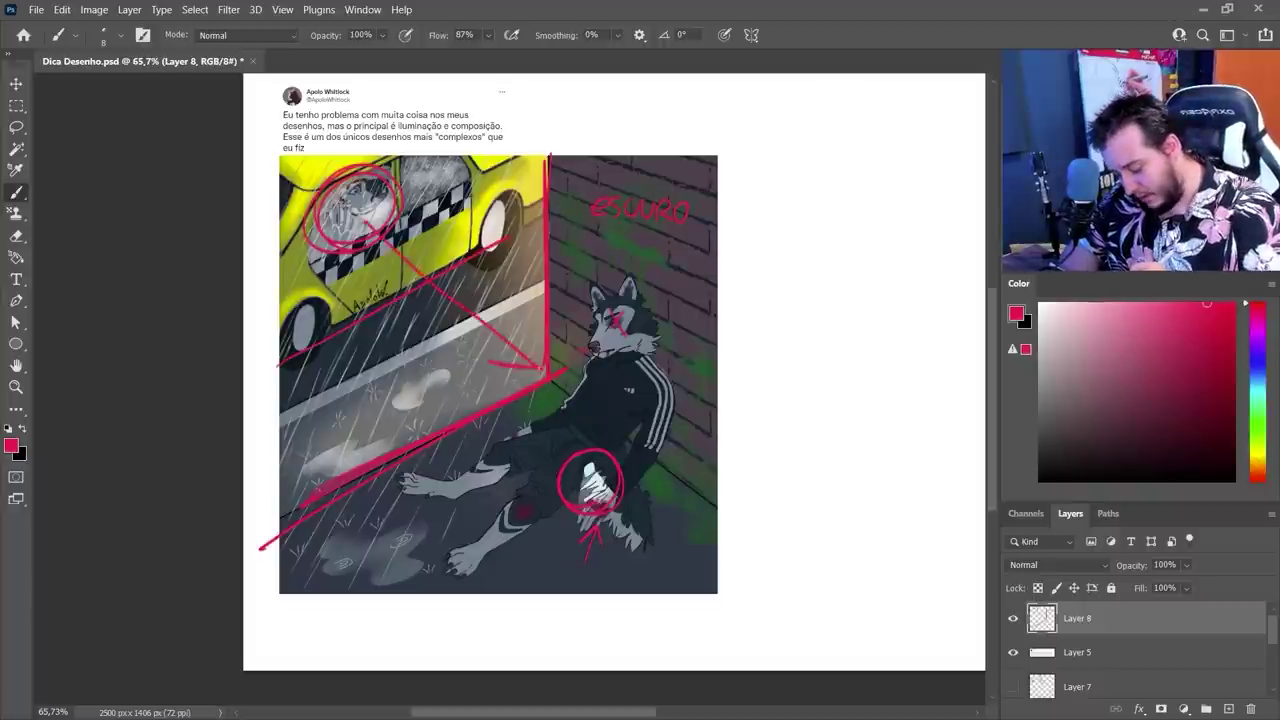
mouse_move(523, 306)
left_mouse_down()
mouse_move(547, 371)
mouse_move(498, 373)
left_mouse_up()
left_click_drag(366, 229, 520, 346)
left_click_drag(368, 230, 540, 355)
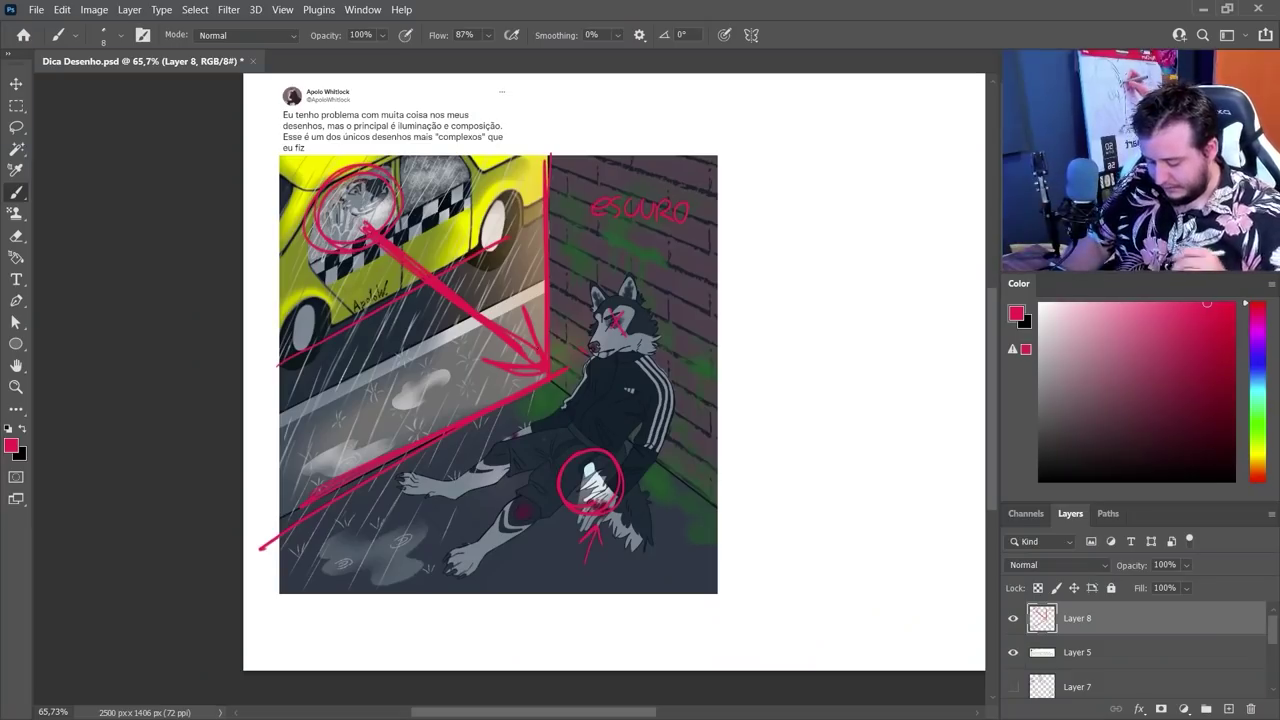
scroll(562, 604, "right", 2)
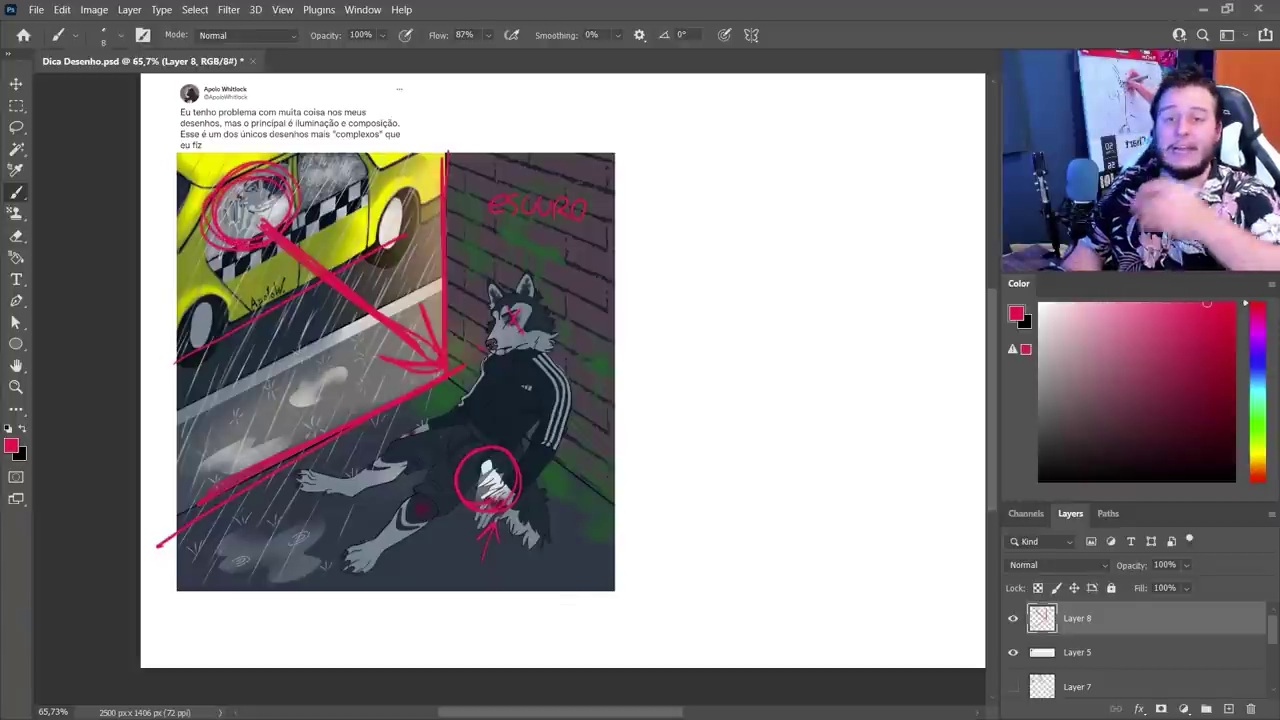
mouse_move(522, 280)
left_mouse_down()
mouse_move(386, 398)
mouse_move(580, 470)
mouse_move(555, 292)
left_mouse_up()
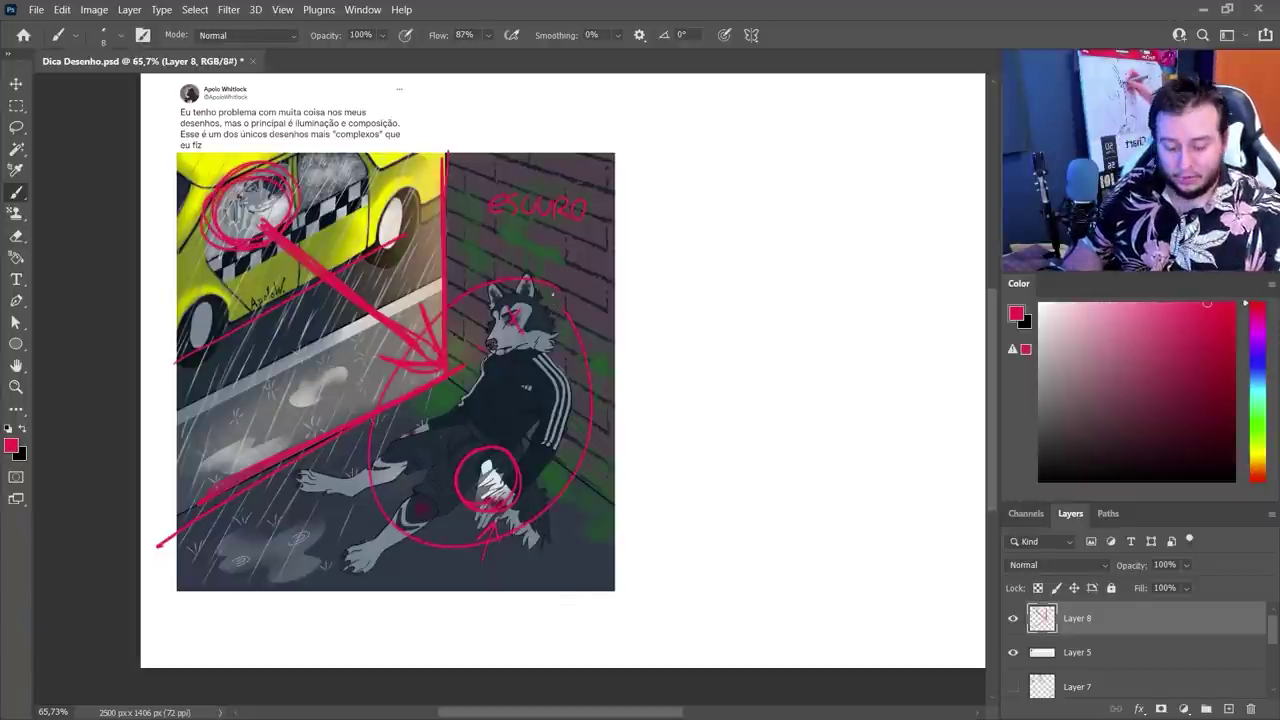
With Layer 8 hidden, circle the taxi passenger in mint green on a new layer and draw an arrow toward the wolf
left_click(1255, 397)
left_click(1011, 614)
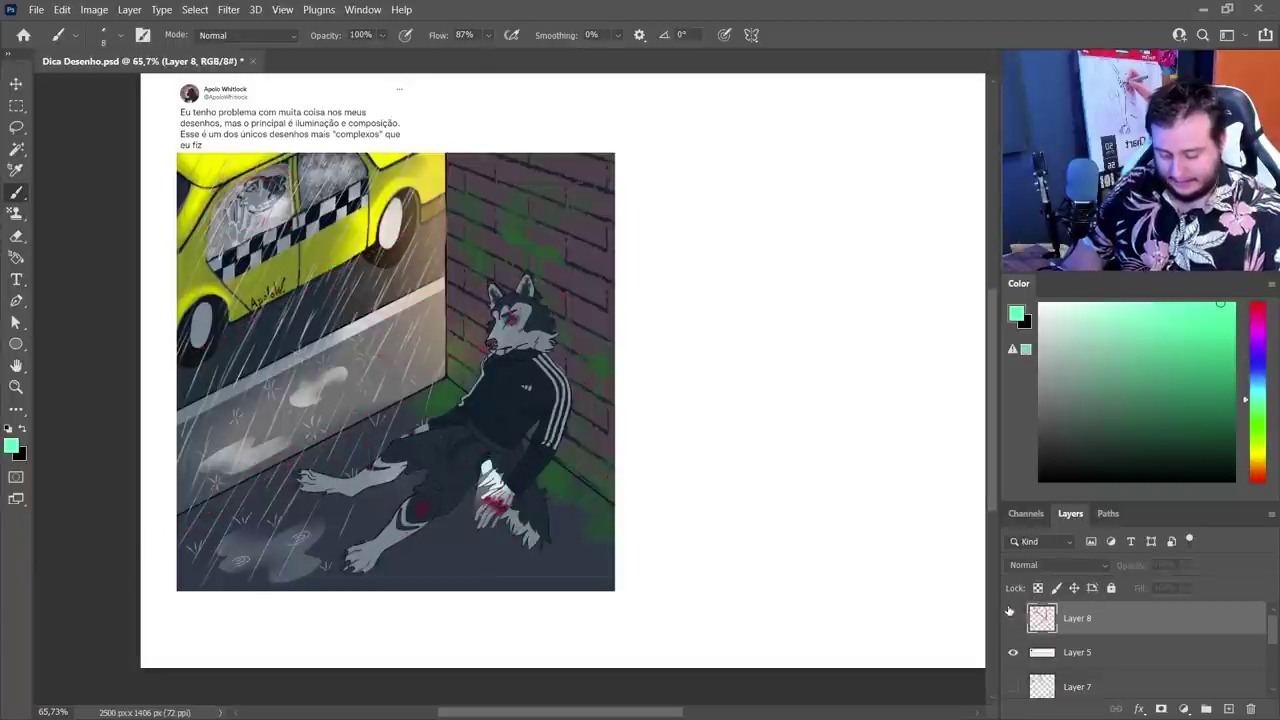
left_click(1229, 709)
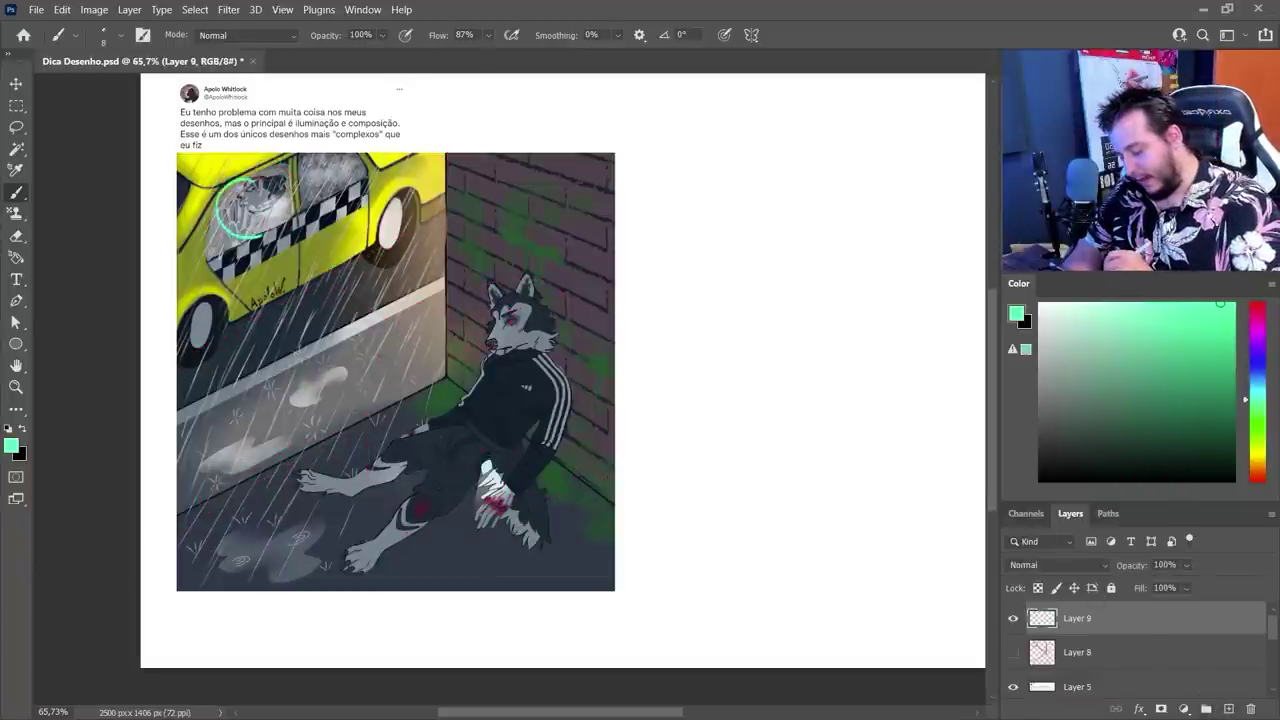
mouse_move(240, 180)
left_mouse_down()
mouse_move(262, 182)
mouse_move(282, 235)
mouse_move(345, 265)
mouse_move(466, 379)
left_mouse_up()
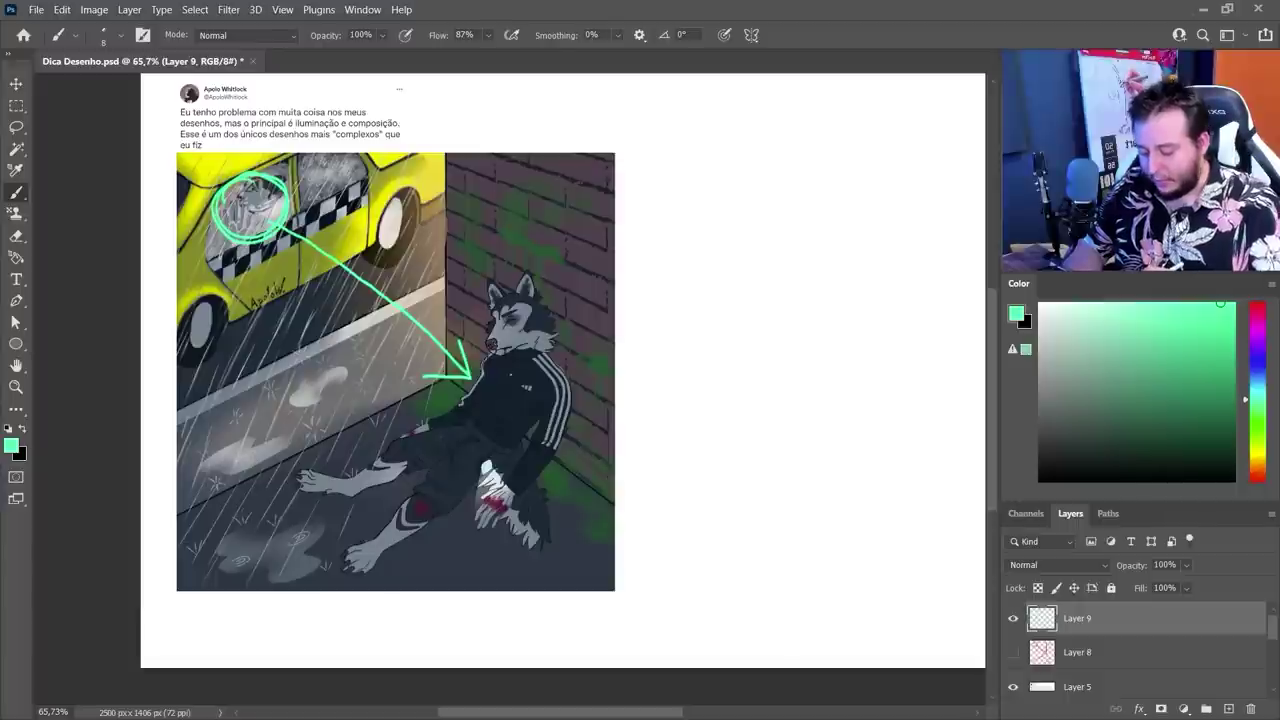
Circle the wolf's head and bandaged hand in mint green, joining them with a curved line down the torso
mouse_move(518, 292)
left_mouse_down()
mouse_move(476, 328)
mouse_move(546, 302)
mouse_move(496, 294)
left_mouse_up()
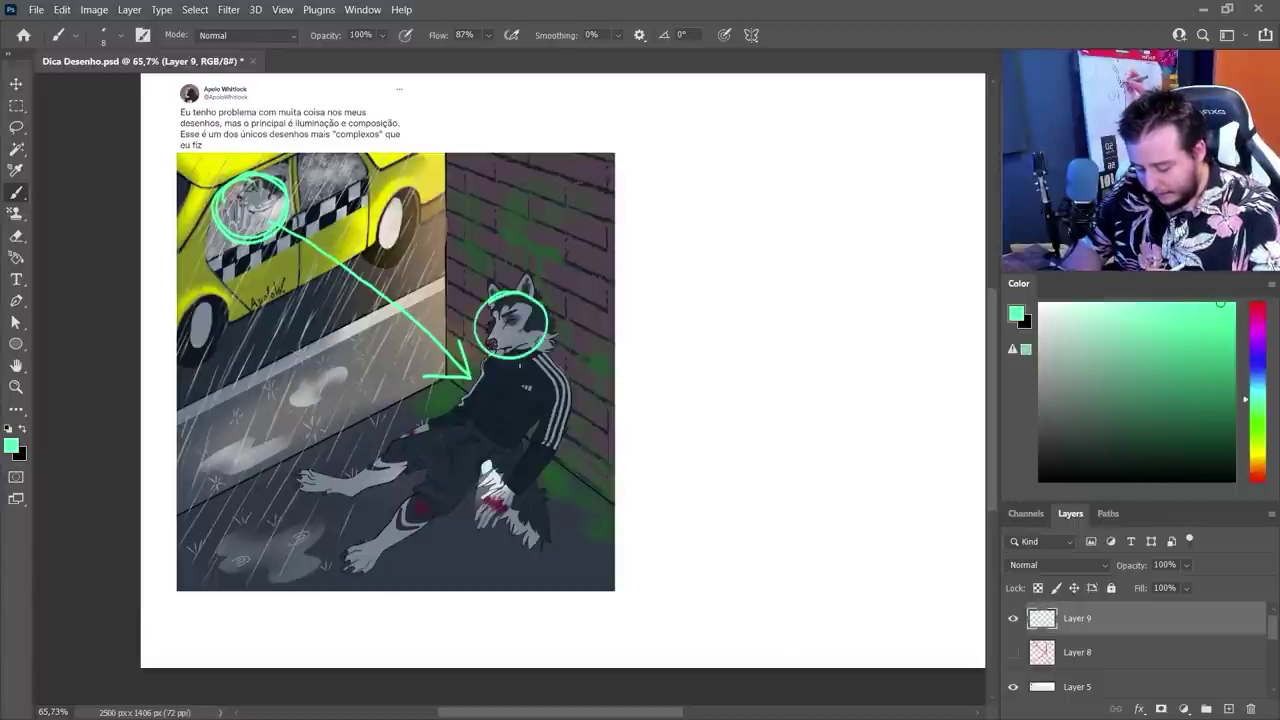
mouse_move(522, 346)
left_mouse_down()
mouse_move(528, 446)
mouse_move(482, 498)
mouse_move(512, 508)
left_mouse_up()
mouse_move(488, 442)
left_mouse_down()
mouse_move(458, 482)
mouse_move(478, 444)
left_mouse_up()
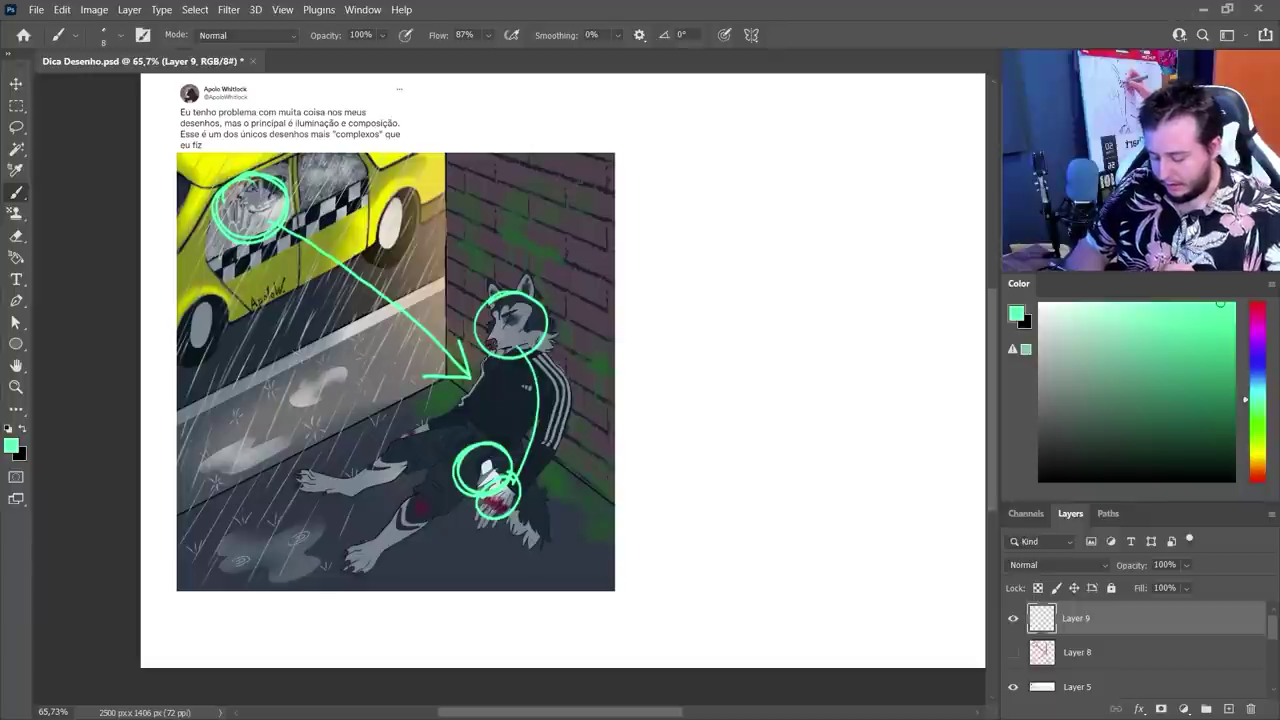
Outline the path from the wolf's head down both sides of the torso and around the bandaged hand in green
left_click_drag(488, 348, 480, 446)
mouse_move(540, 334)
left_mouse_down()
mouse_move(558, 400)
mouse_move(522, 510)
left_mouse_up()
left_click_drag(556, 376, 548, 470)
mouse_move(454, 418)
left_mouse_down()
mouse_move(453, 449)
mouse_move(498, 514)
mouse_move(558, 477)
mouse_move(470, 520)
left_mouse_up()
mouse_move(482, 522)
left_mouse_down()
mouse_move(534, 494)
mouse_move(490, 510)
left_mouse_up()
mouse_move(454, 434)
left_mouse_down()
mouse_move(468, 510)
mouse_move(544, 478)
left_mouse_up()
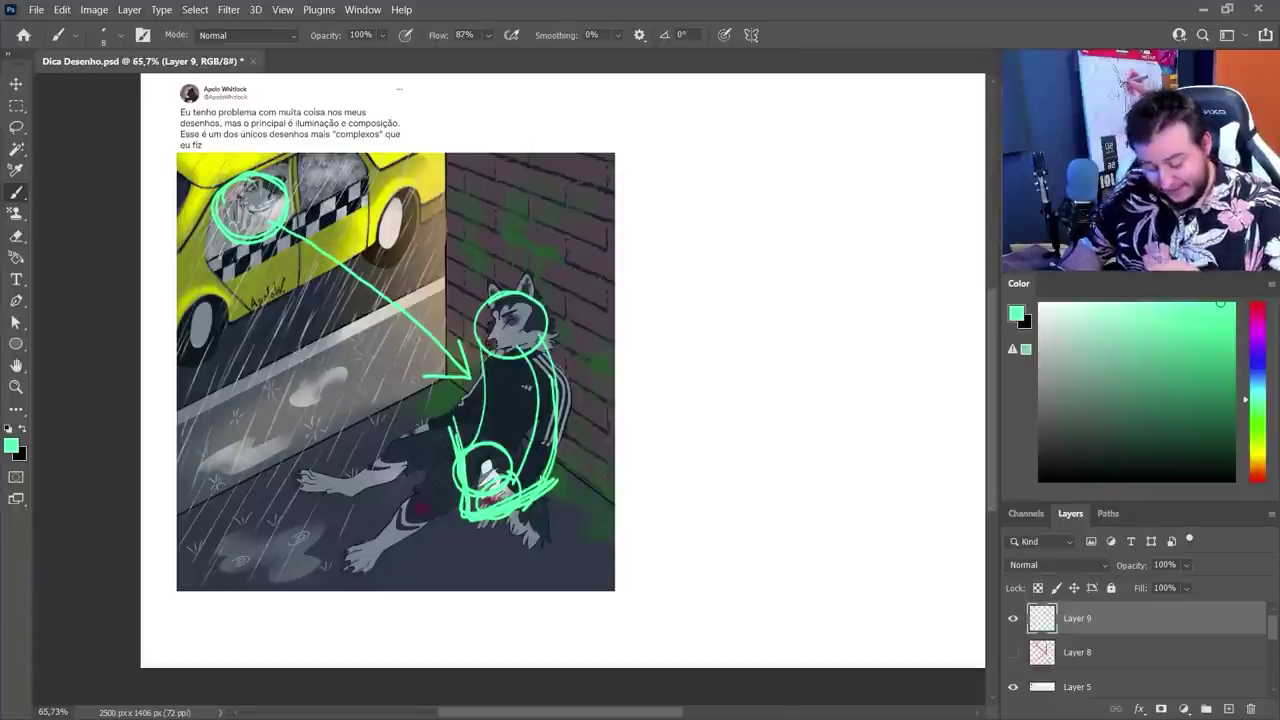
With Layer 9 hidden, draw on a new layer a green curve through the wolf's body and an arrow to the circled taxi passenger
left_click(1012, 618)
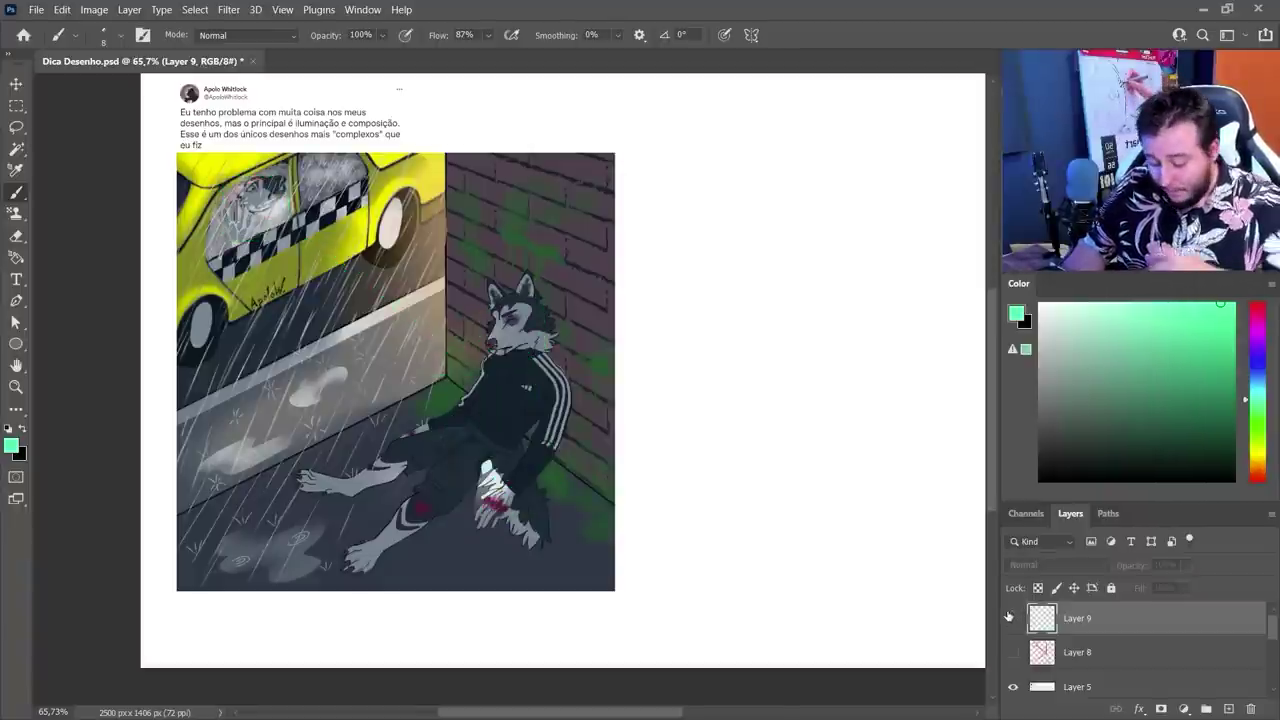
left_click(1229, 708)
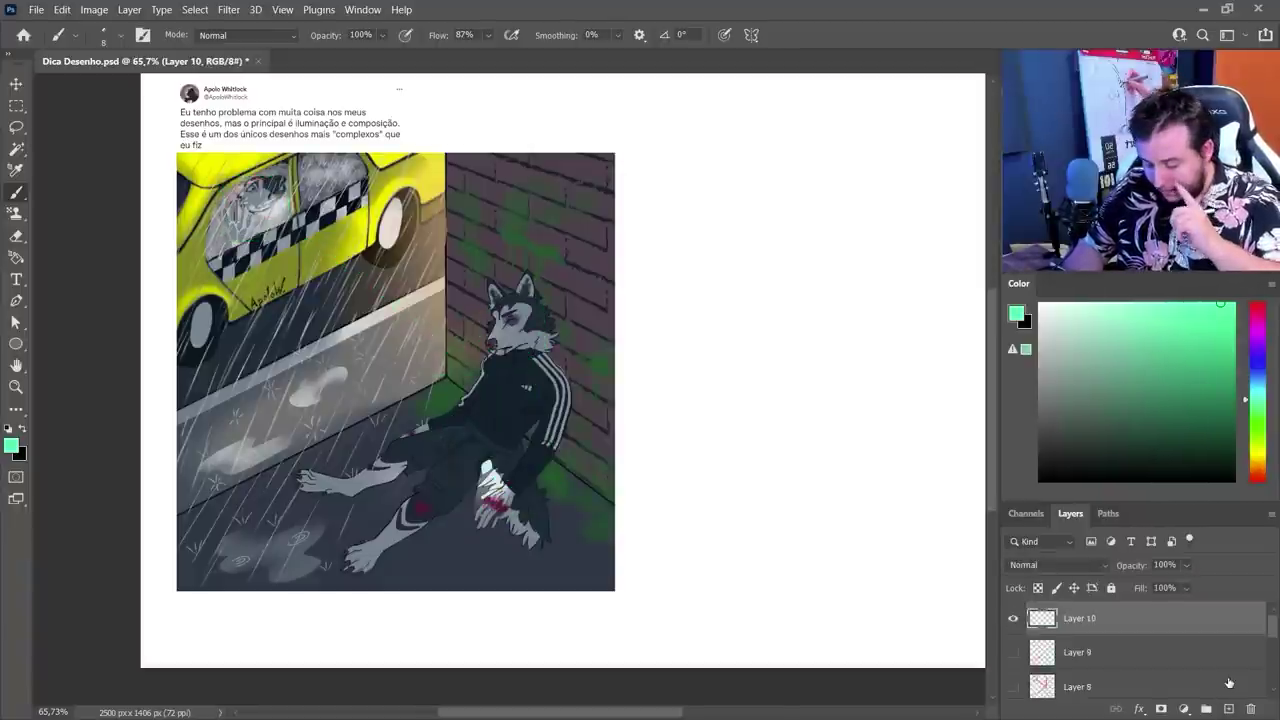
mouse_move(510, 233)
left_mouse_down()
mouse_move(360, 538)
mouse_move(310, 565)
left_mouse_up()
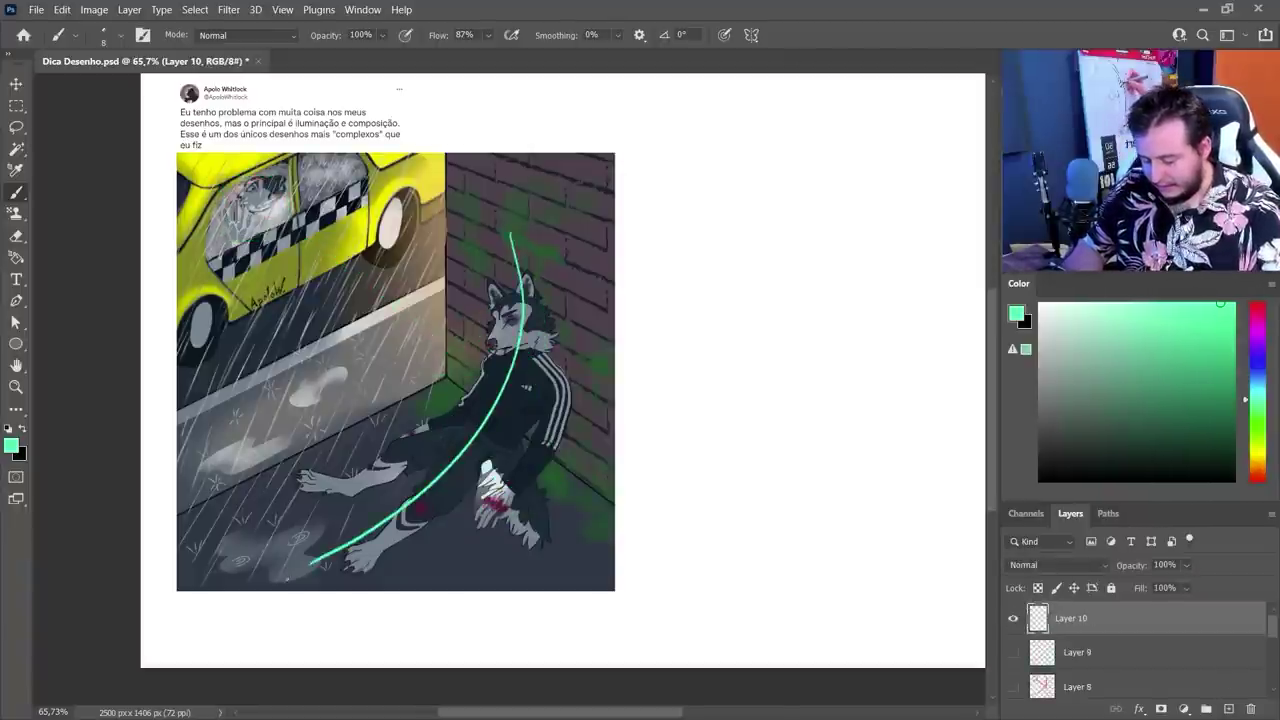
mouse_move(476, 428)
left_mouse_down()
mouse_move(284, 206)
mouse_move(283, 238)
left_mouse_up()
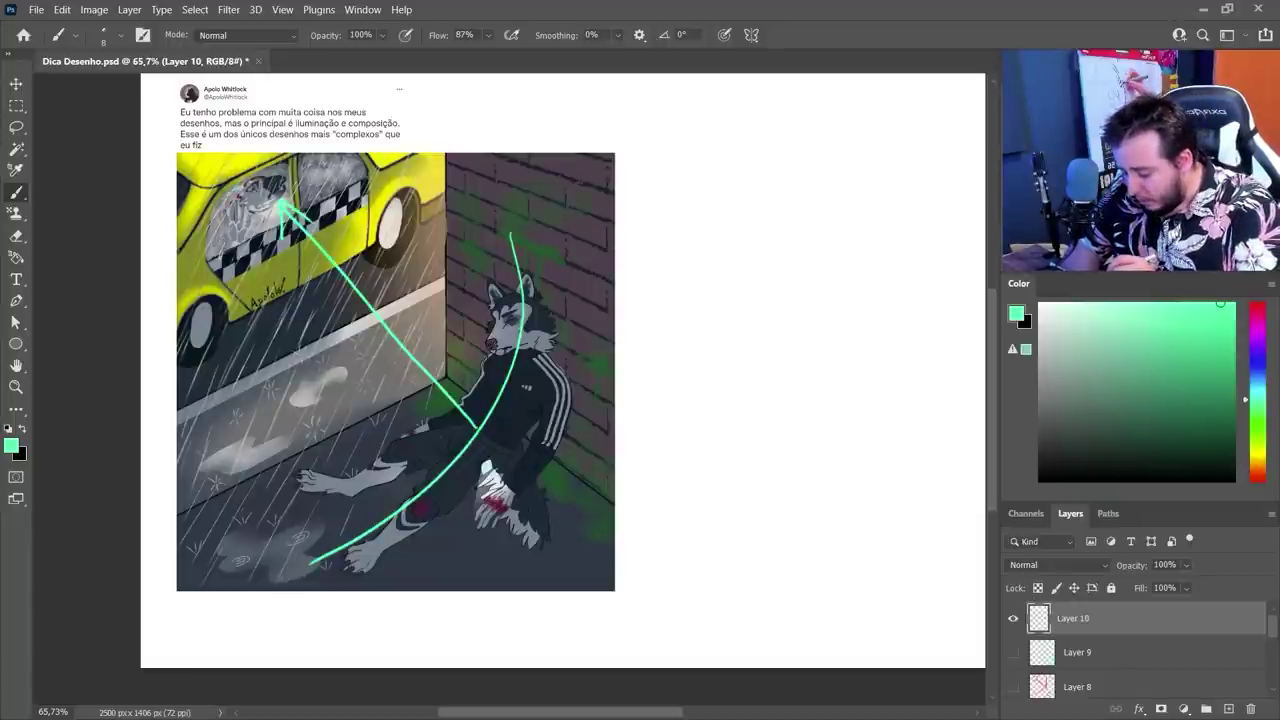
mouse_move(292, 183)
left_mouse_down()
mouse_move(296, 208)
mouse_move(230, 186)
left_mouse_up()
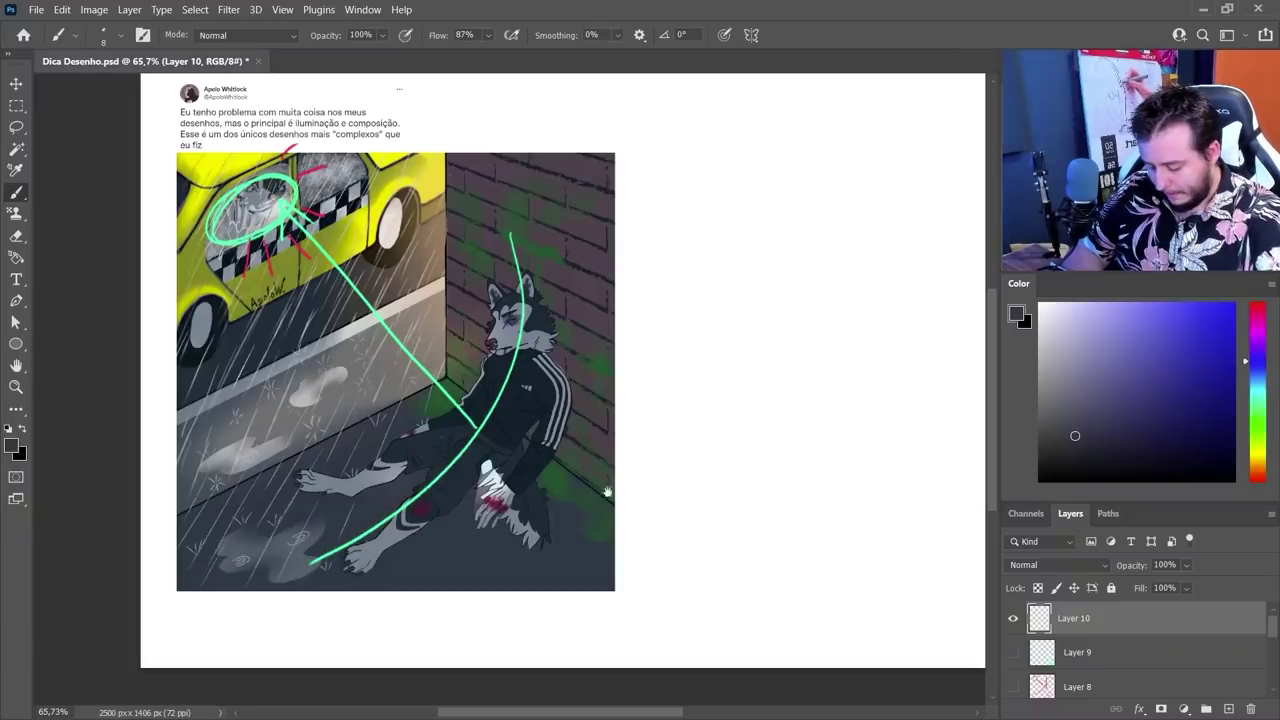
Add a light grey outlined rectangle beside the picture and a new layer above it, with a near-black brush colour
left_click_drag(595, 484, 296, 505)
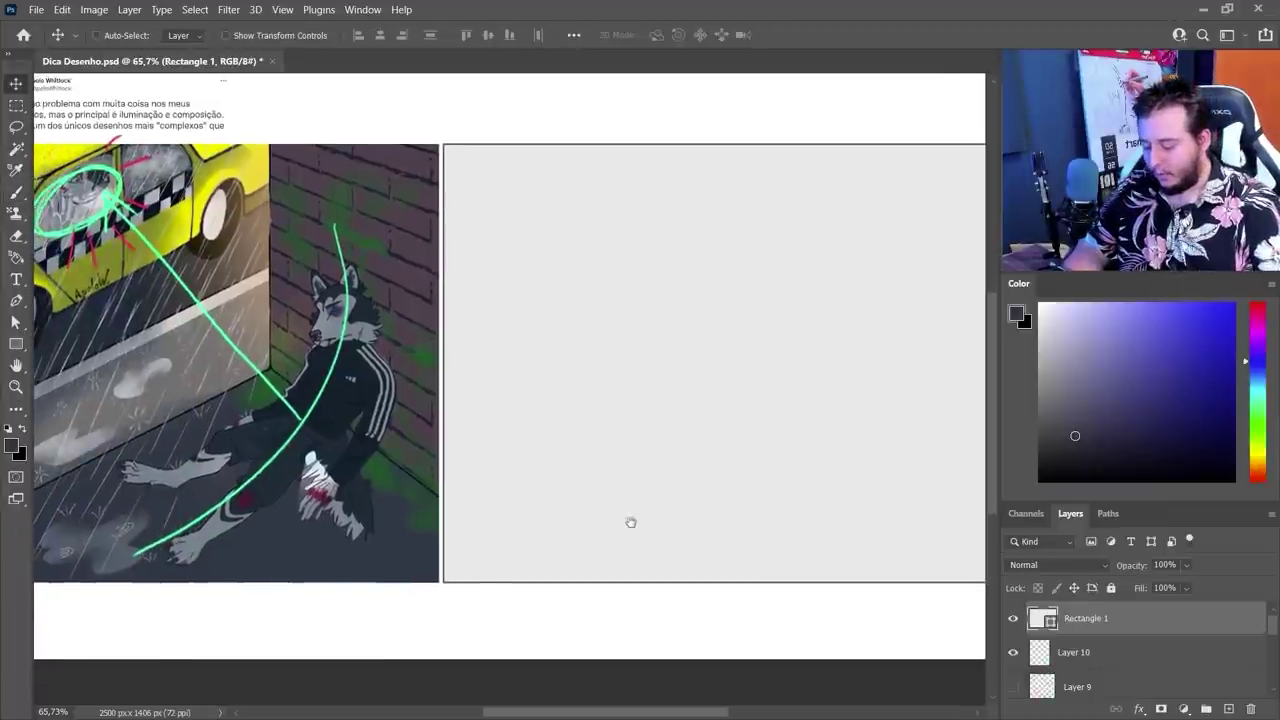
left_click_drag(630, 522, 693, 544)
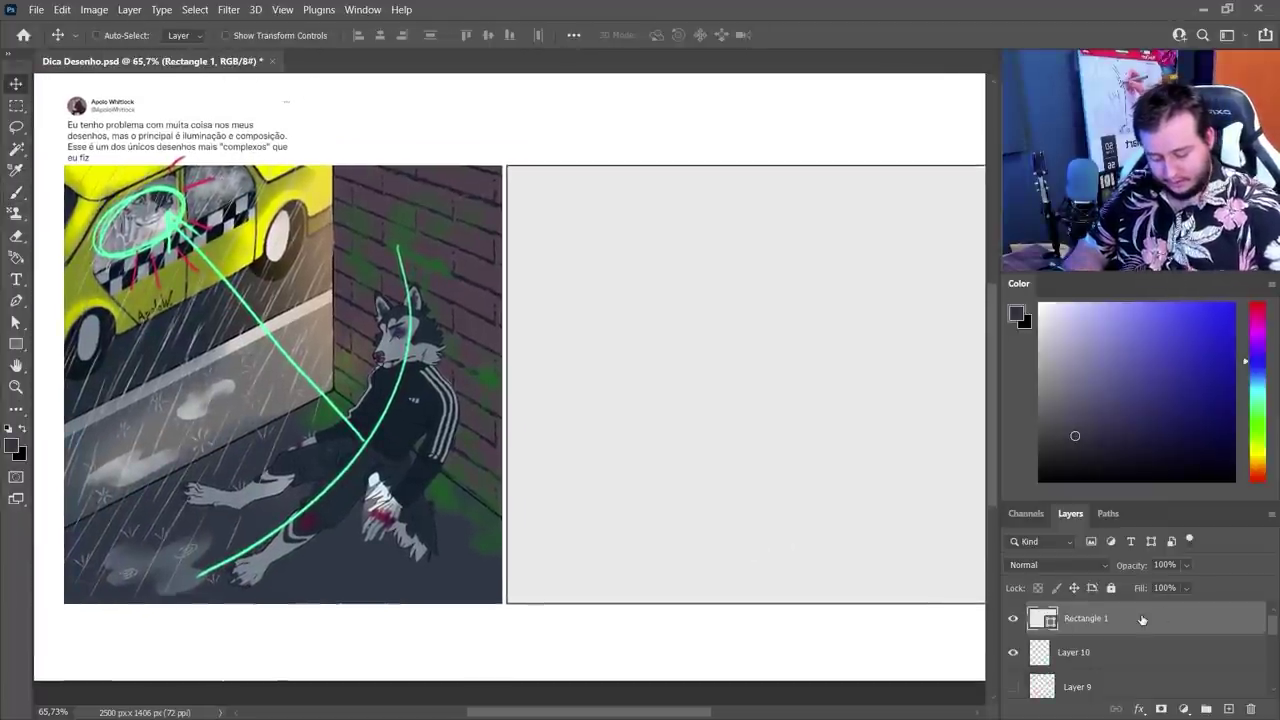
left_click(1229, 708)
key("b")
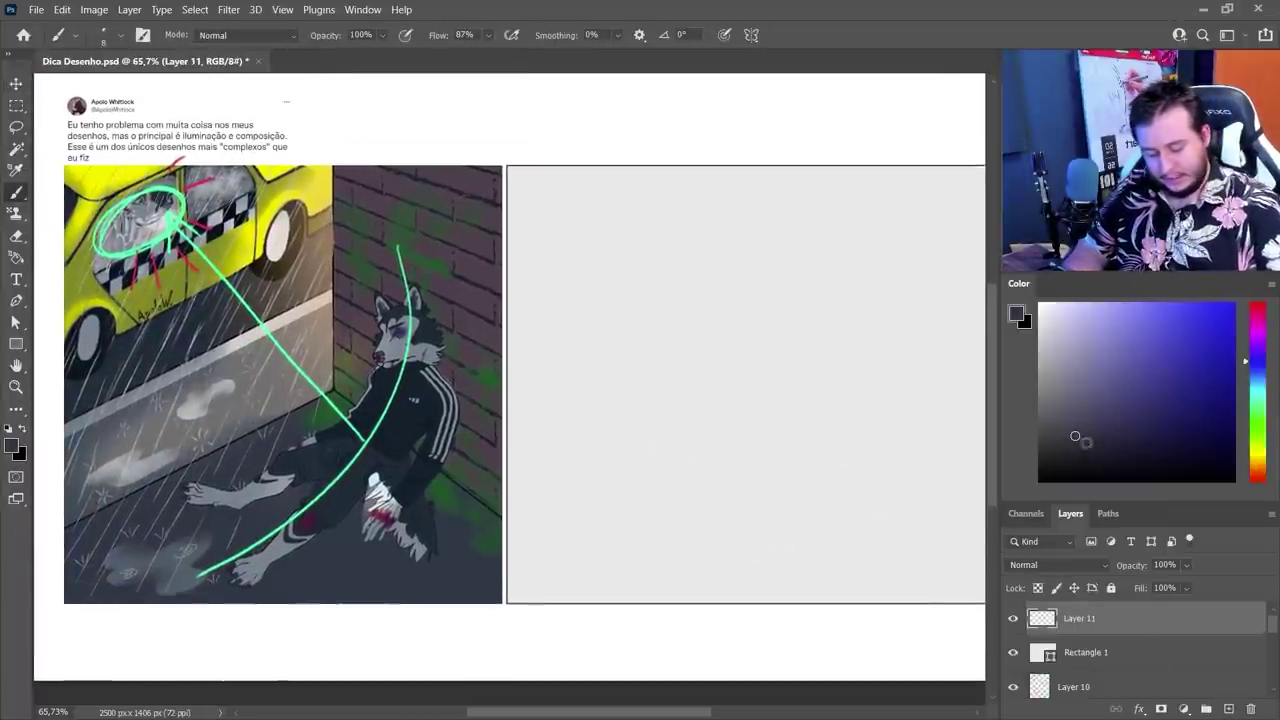
left_click(1083, 448)
left_click_drag(678, 530, 477, 537)
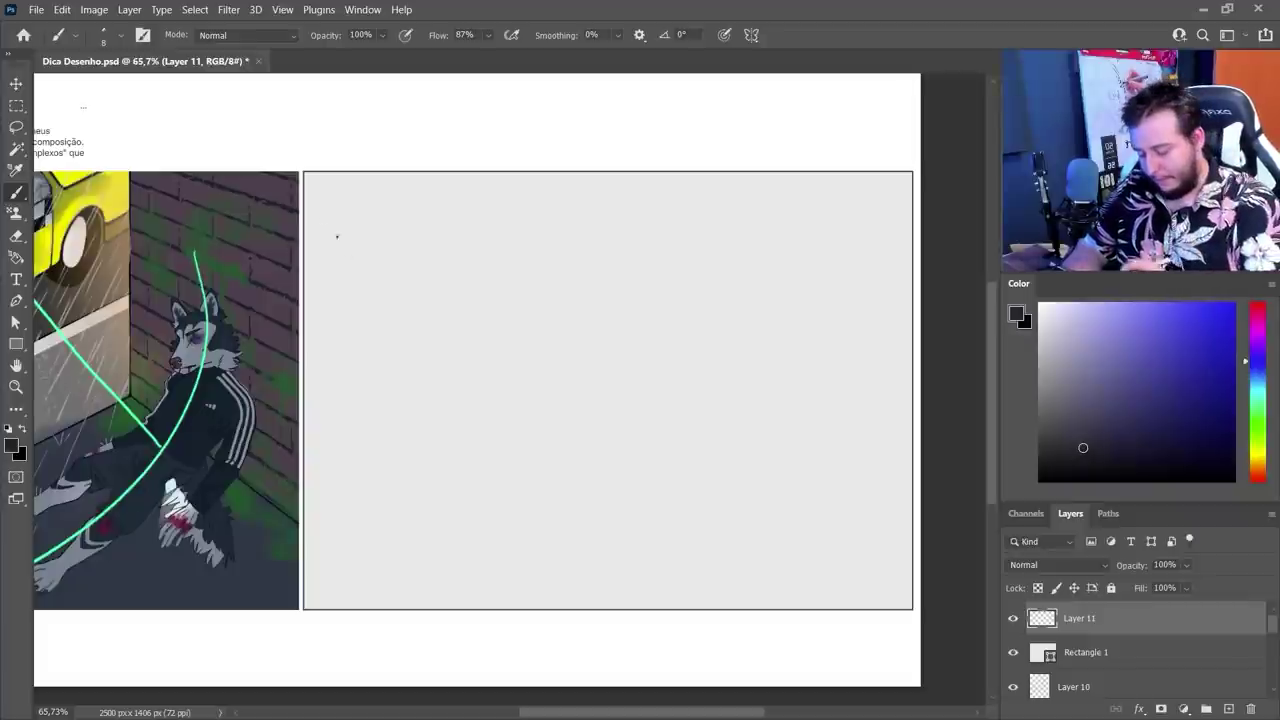
mouse_move(314, 177)
left_mouse_down()
mouse_move(730, 433)
mouse_move(914, 591)
left_mouse_up()
key("ctrl+z")
left_click_drag(617, 198, 619, 348)
left_click_drag(627, 433, 635, 525)
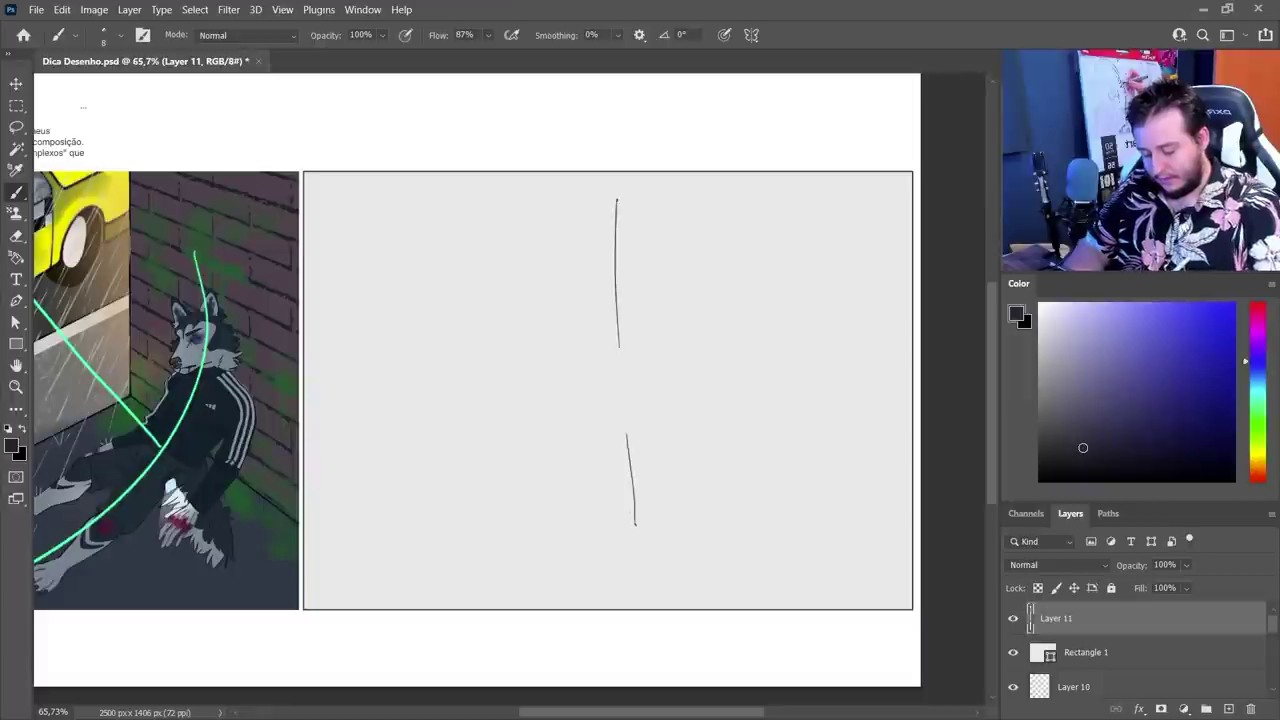
left_click_drag(600, 468, 618, 526)
left_click_drag(618, 528, 664, 476)
key("ctrl+z")
key("ctrl+z")
key("ctrl+z")
key("ctrl+z")
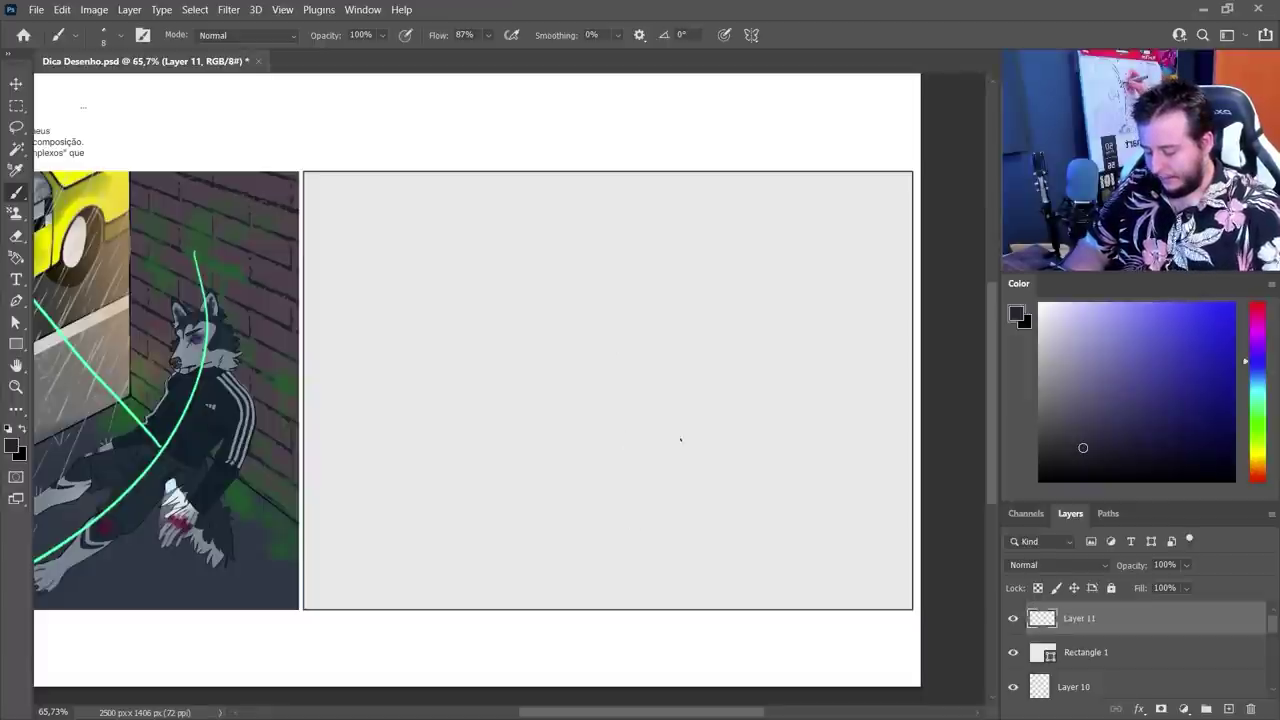
Transform the Rectangle 1 shape to reduce its height evenly from top and bottom, keeping its width
key("ctrl+t")
left_click(655, 287)
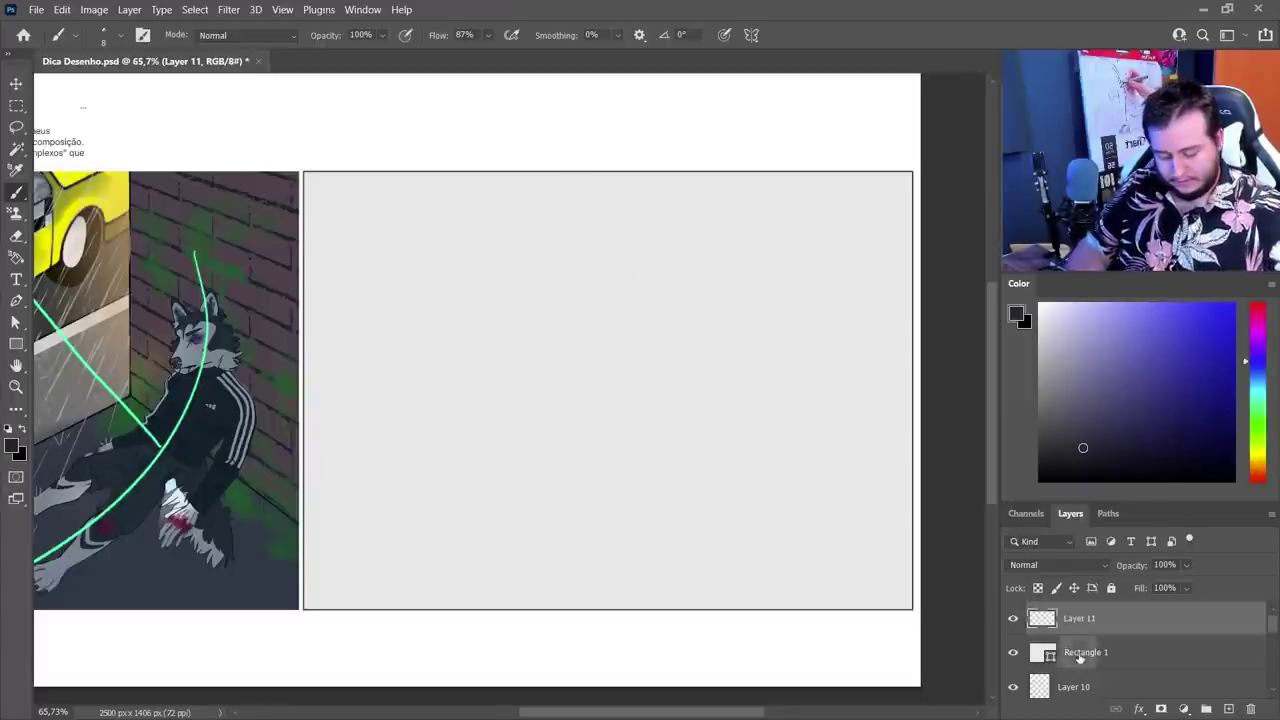
left_click(1079, 652)
key("ctrl+t")
left_click_drag(608, 172, 608, 220)
left_click(825, 35)
key("b")
left_click(1072, 618)
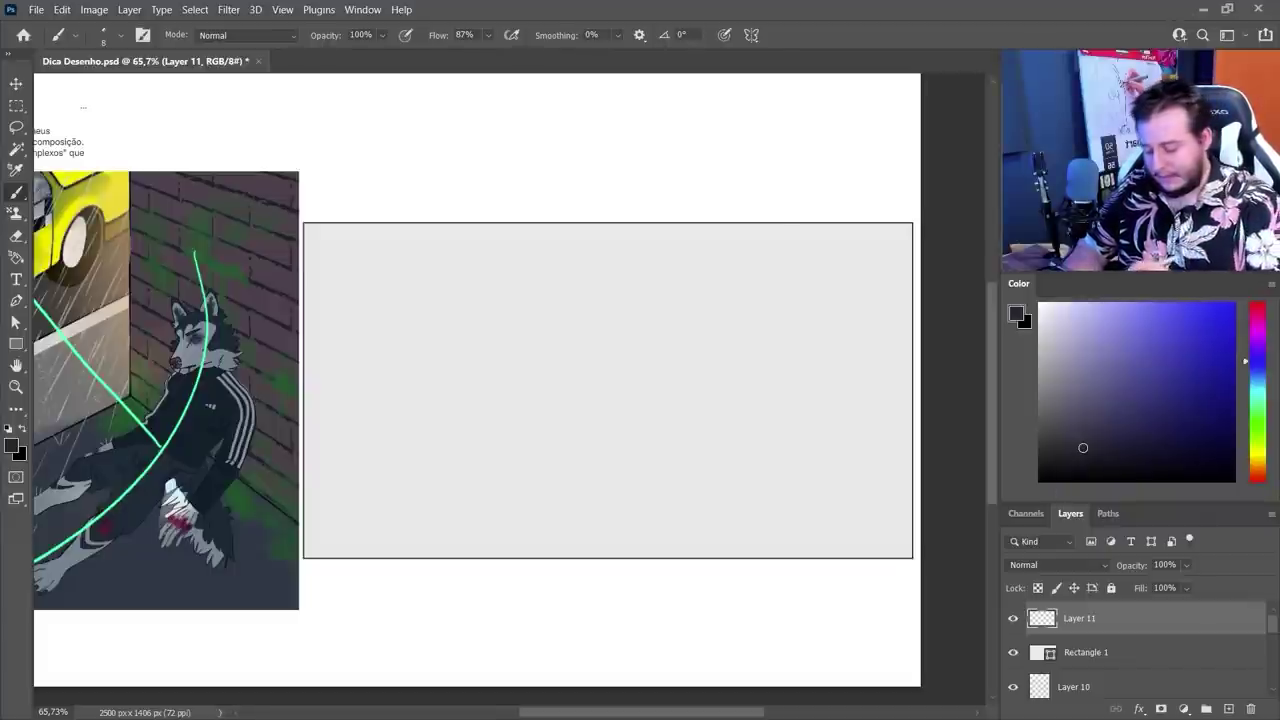
mouse_move(362, 285)
left_mouse_down()
mouse_move(523, 358)
mouse_move(832, 460)
mouse_move(788, 469)
left_mouse_up()
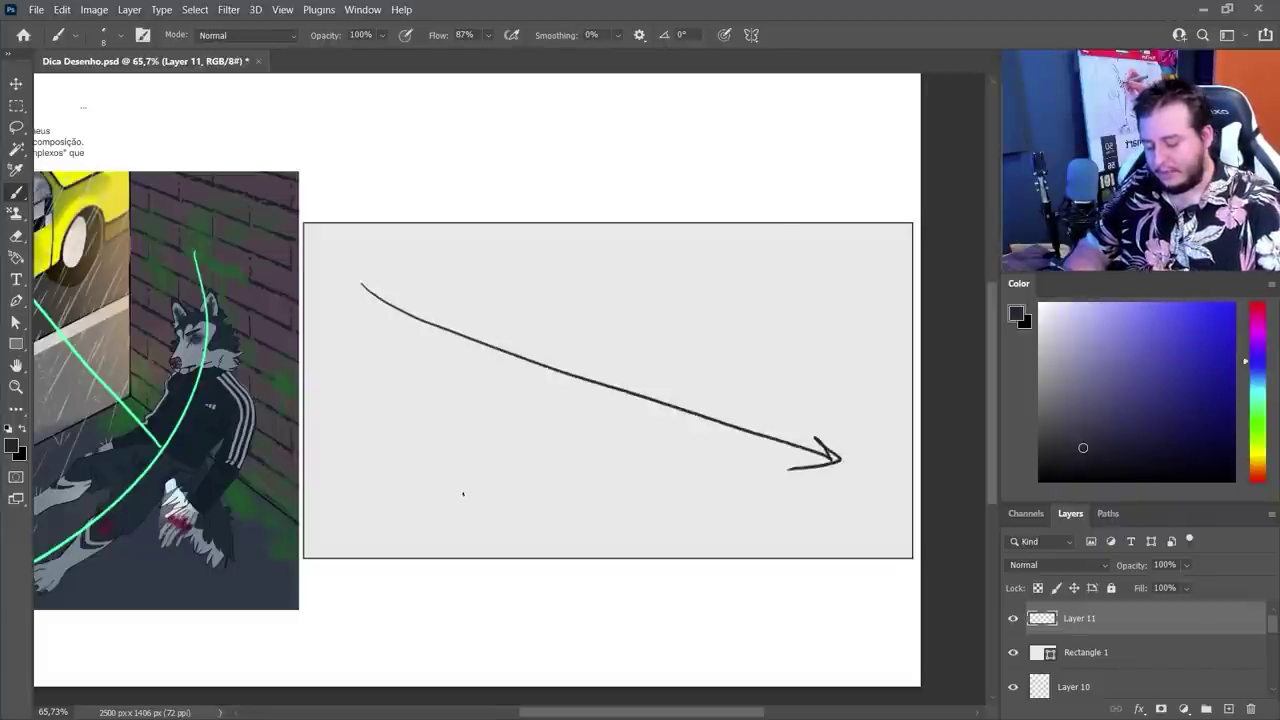
key("ctrl+z")
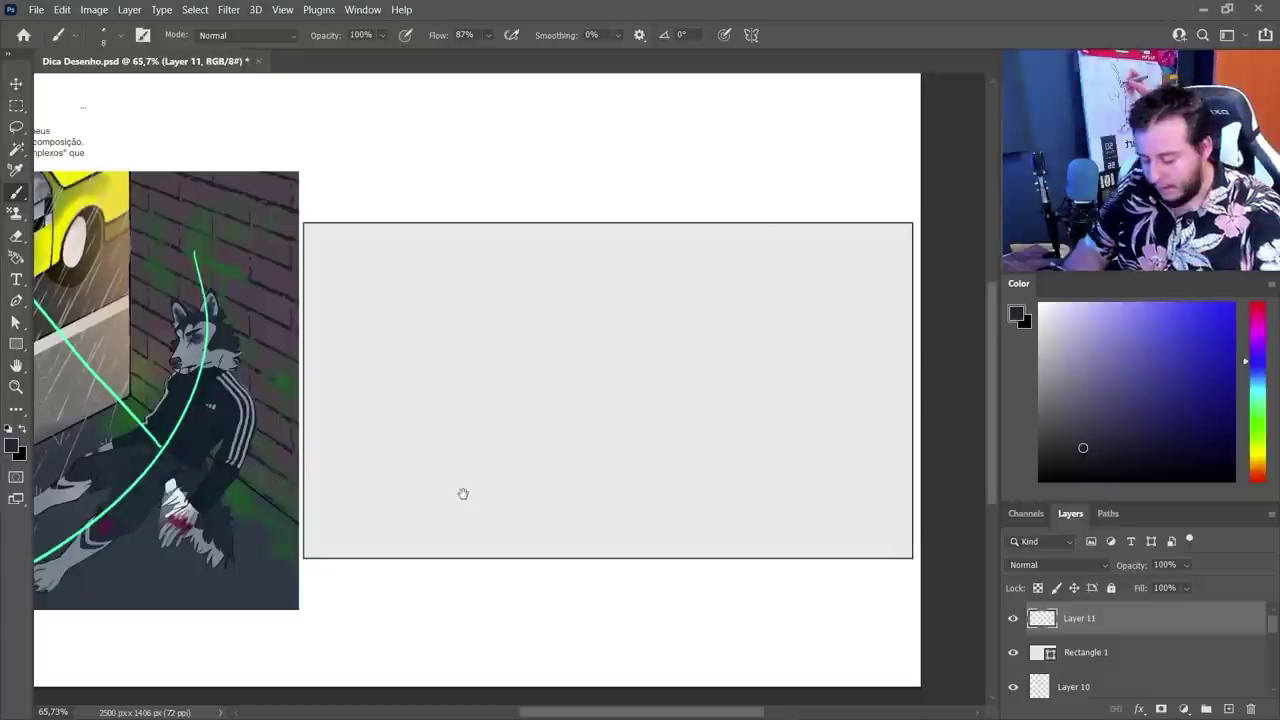
Hide the green annotations on Layer 10 and make Layer 11 the active layer
mouse_move(625, 502)
left_mouse_down()
mouse_move(800, 474)
mouse_move(784, 480)
left_mouse_up()
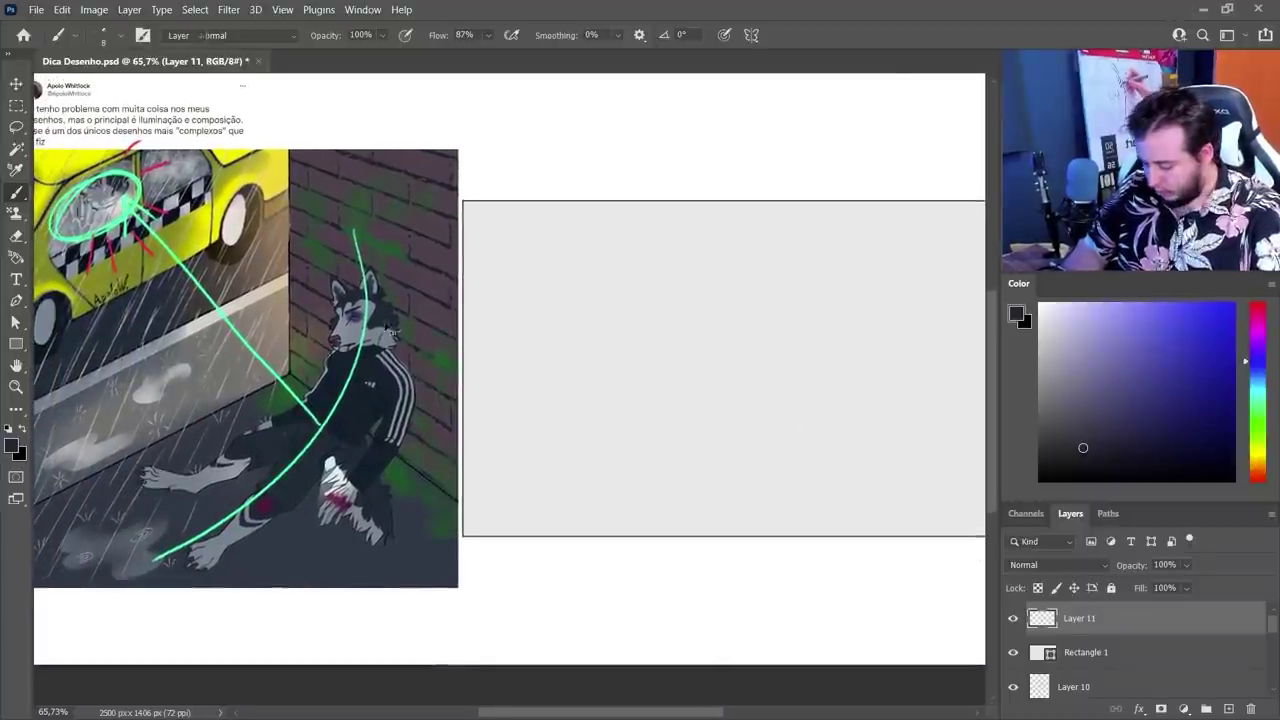
key("v")
left_click(346, 382)
left_click(1013, 681)
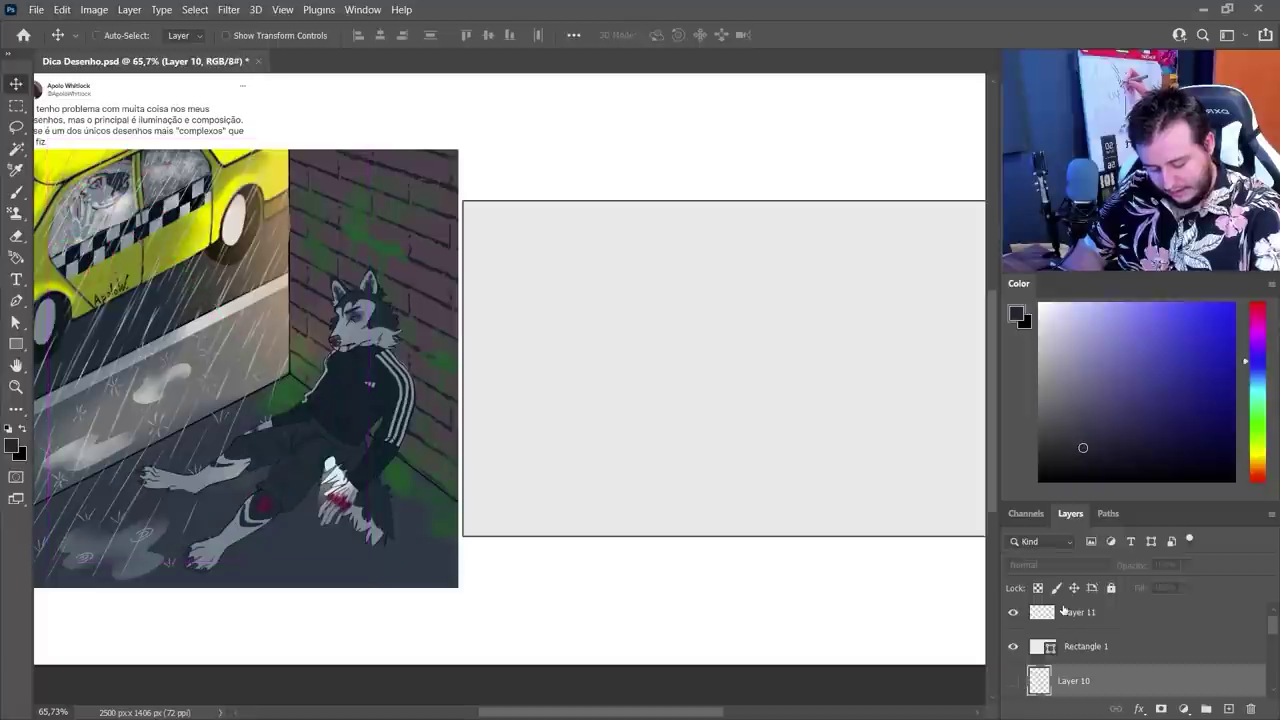
left_click(1060, 612)
Move the light grey rectangle left so it slightly overlaps the picture's right edge
key("z")
mouse_move(731, 491)
left_mouse_down()
mouse_move(566, 495)
mouse_move(510, 480)
left_mouse_up()
key("v")
left_click_drag(565, 431, 535, 431)
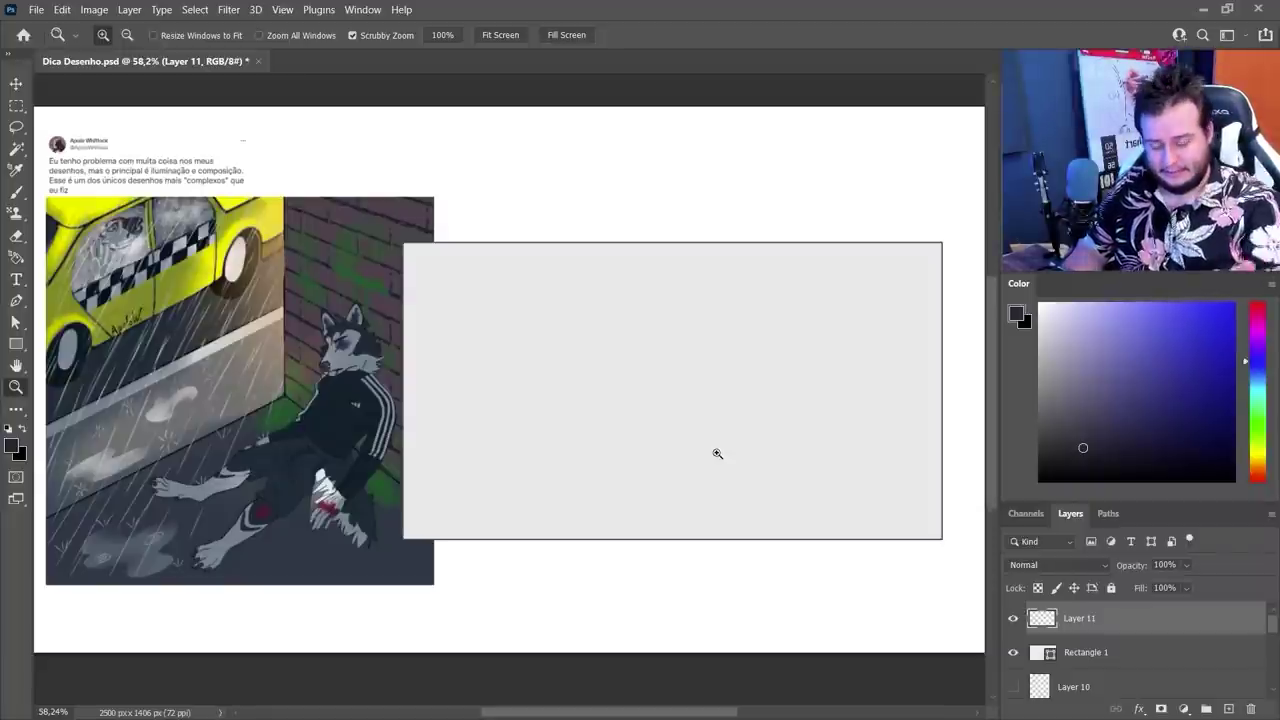
Set up the Brush with a mid-grey colour for sketching on Layer 11
left_click(1071, 433)
key("b")
left_click(1055, 414)
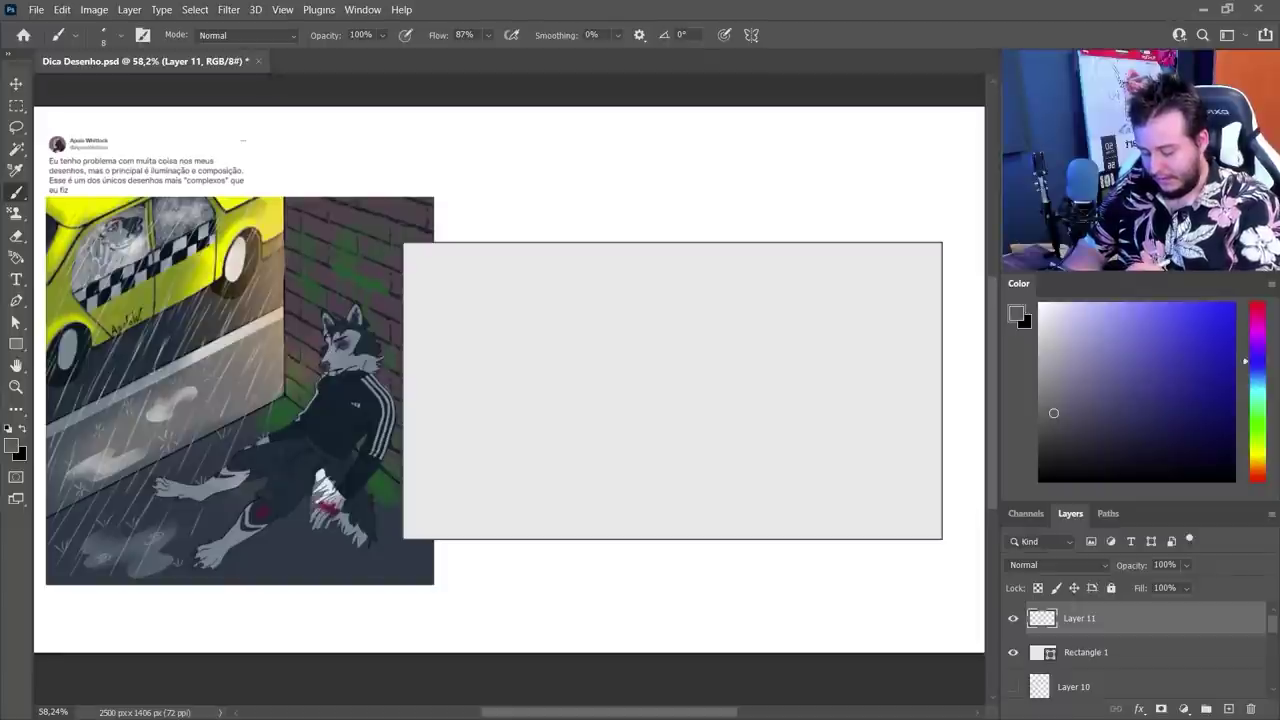
mouse_move(287, 212)
left_mouse_down()
mouse_move(236, 427)
mouse_move(100, 492)
left_mouse_up()
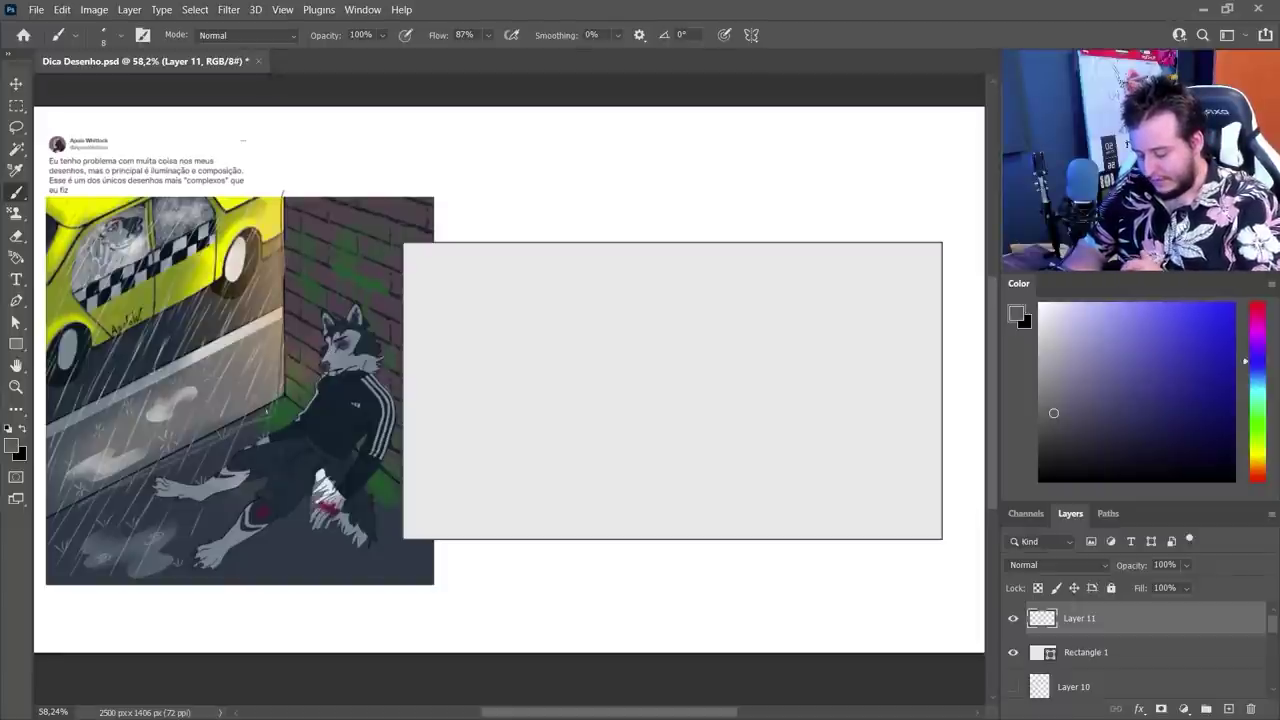
key("ctrl+z")
left_click_drag(282, 155, 136, 490)
key("ctrl+z")
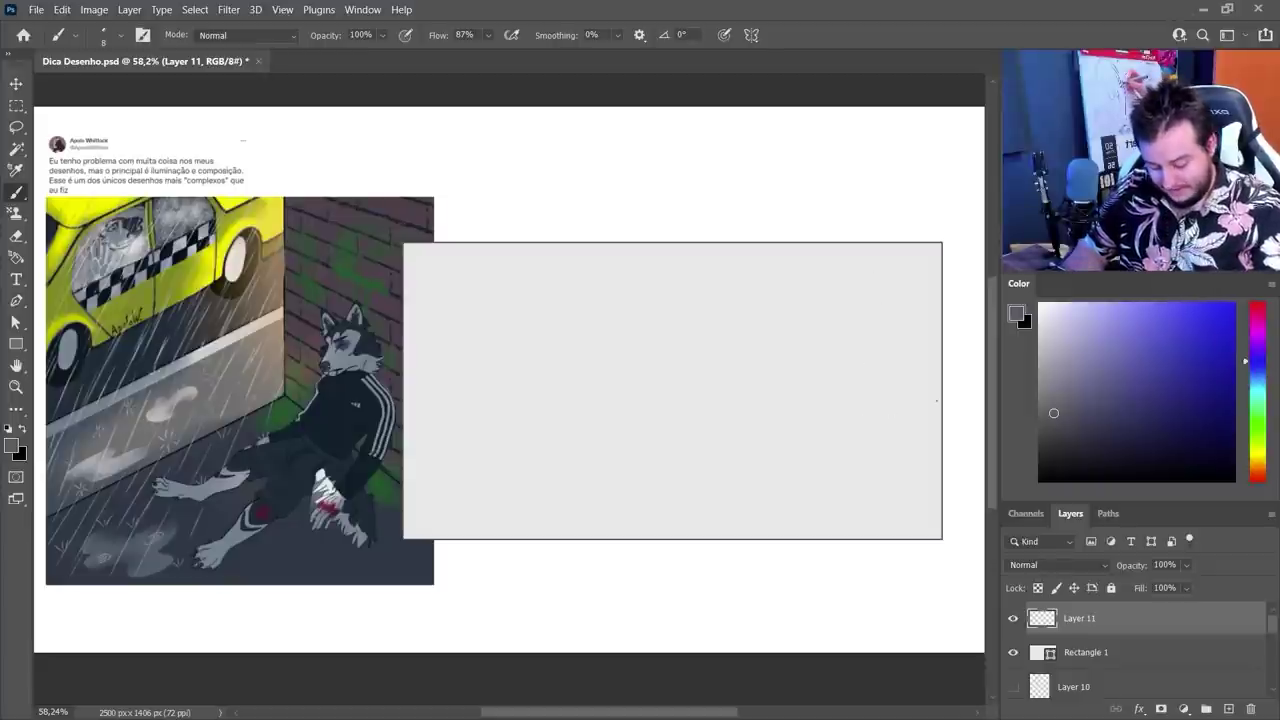
left_click(948, 397, "shift")
key("ctrl+z")
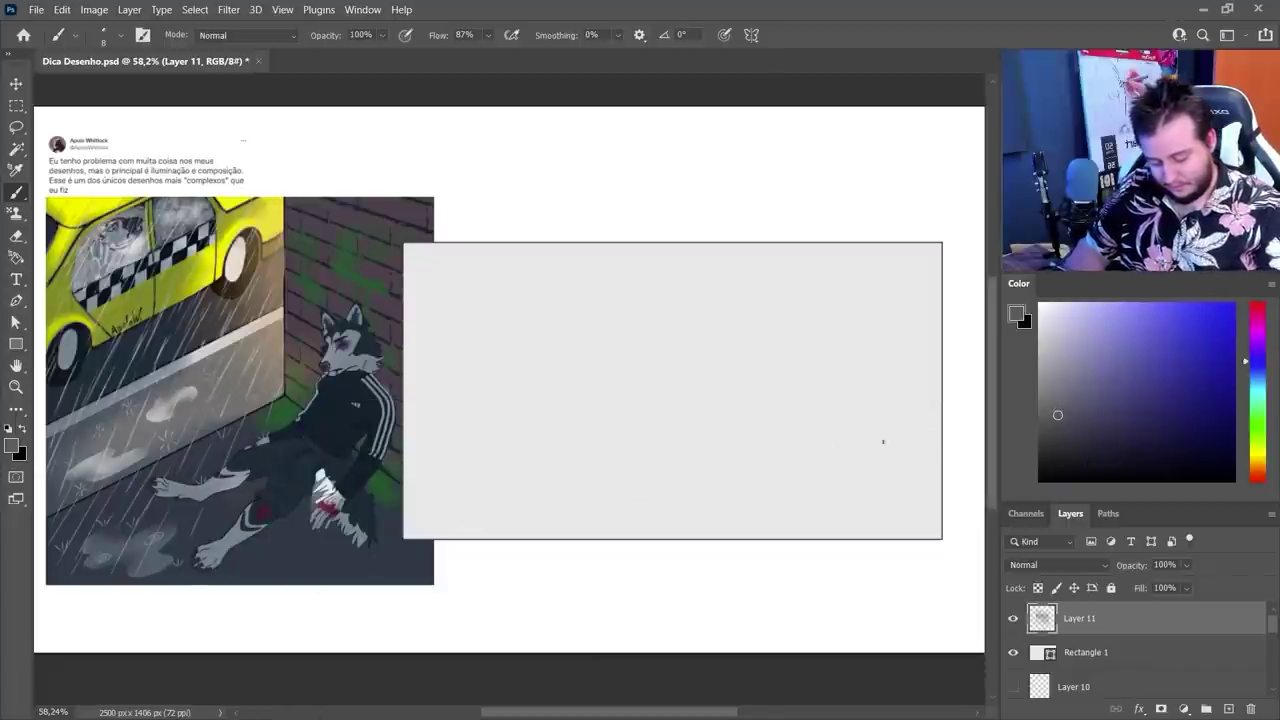
Draw a straight horizontal horizon line across the grey panel on Layer 11 and move it slightly down
left_click_drag(942, 407, 404, 407)
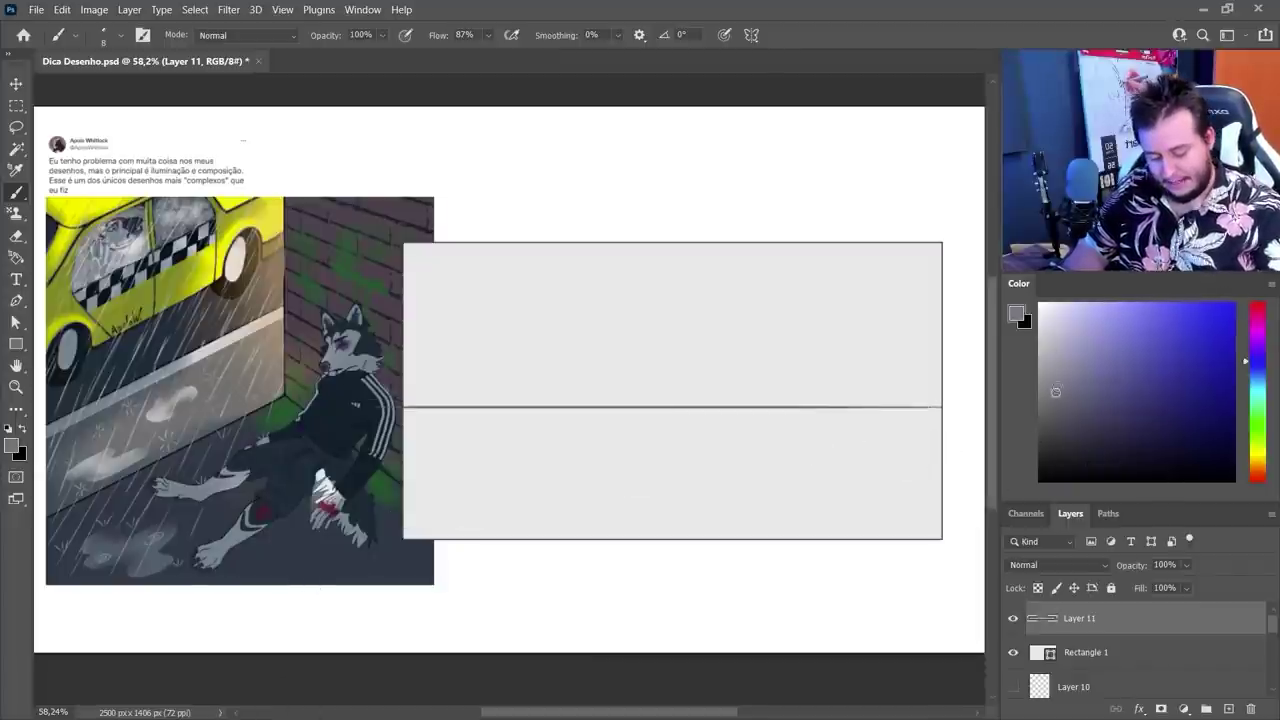
key("v")
left_click_drag(860, 428, 860, 448)
On a new layer above the horizon, sketch a straight perspective guide, the wall's vertical edges and the sidewalk edge
key("ctrl+shift+alt+n")
key("b")
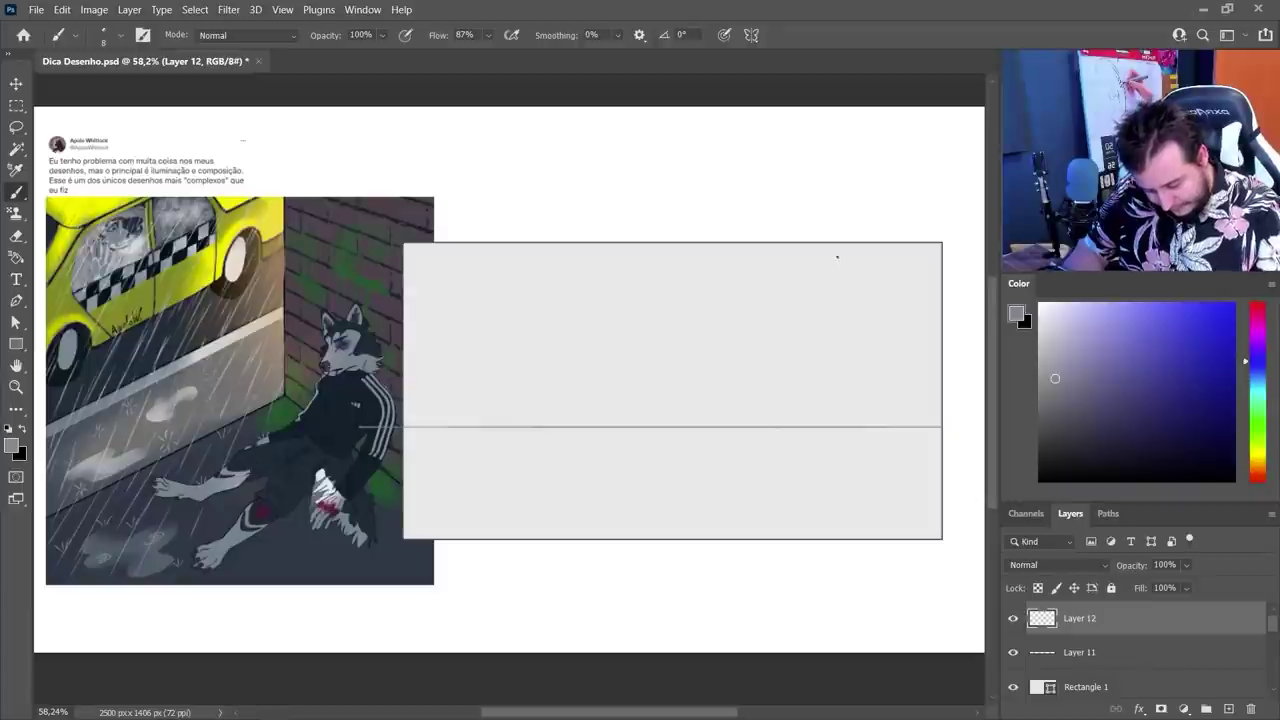
left_click_drag(837, 252, 832, 467)
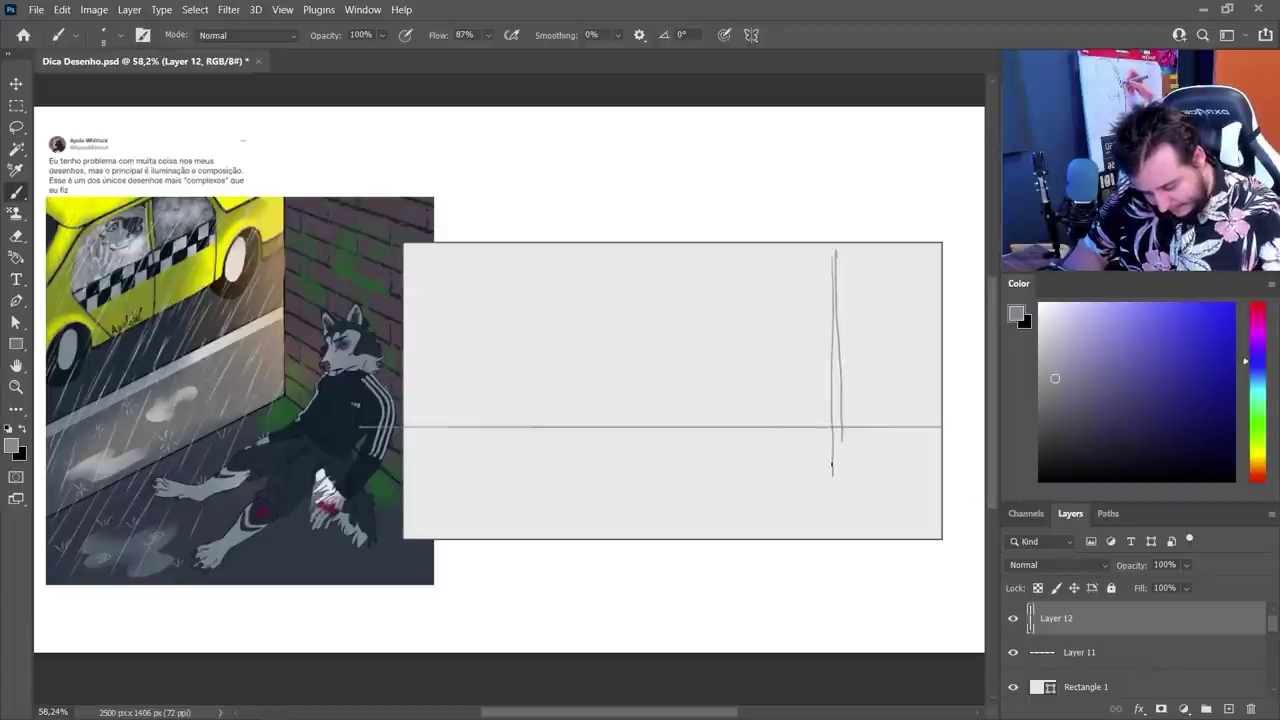
left_click(430, 428)
left_click(953, 481, "shift")
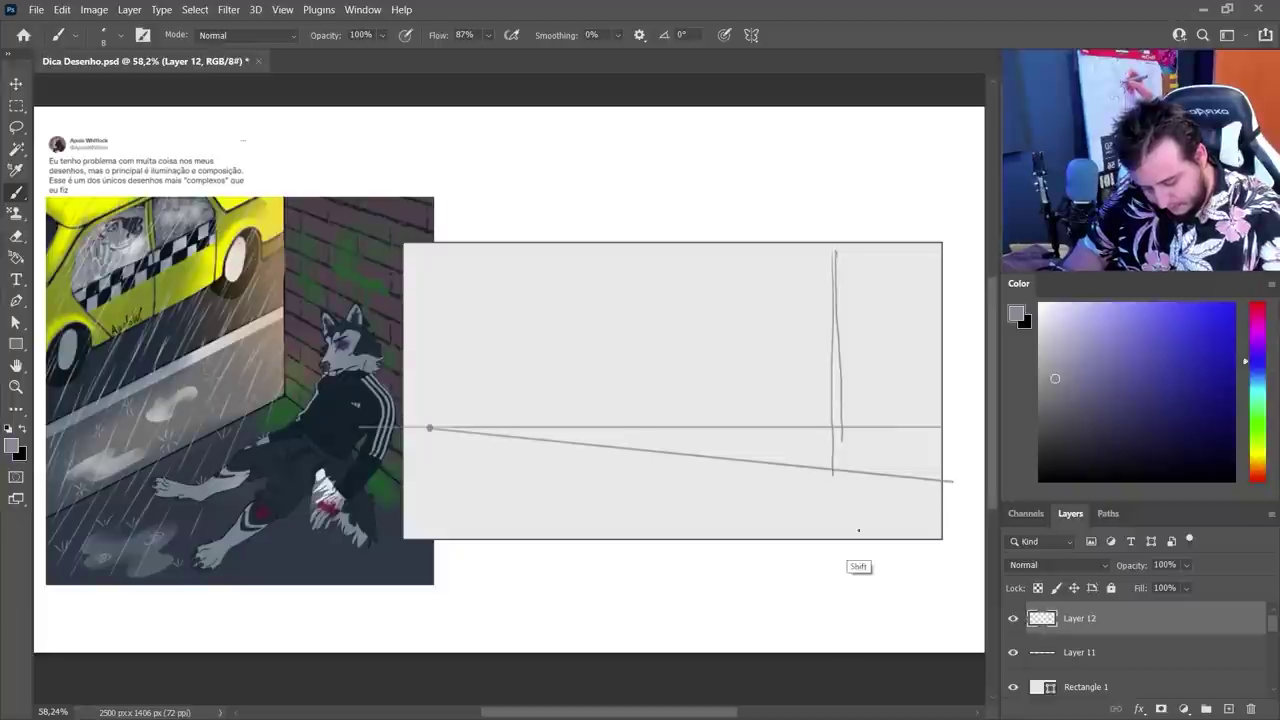
mouse_move(824, 470)
left_mouse_down()
mouse_move(558, 510)
mouse_move(801, 475)
left_mouse_up()
key("v")
key("b")
left_click_drag(873, 246, 873, 430)
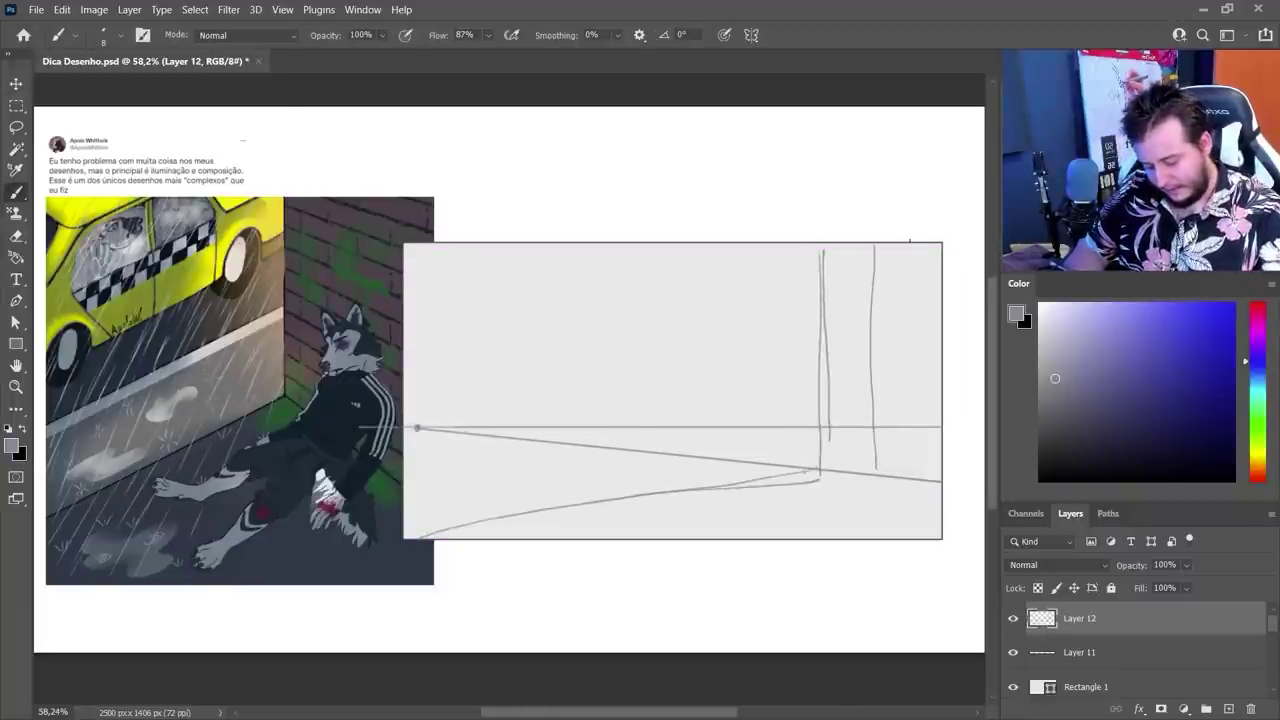
left_click_drag(910, 241, 910, 472)
Sketch slanted perspective lines across the ground for the sidewalk and street below the horizon
mouse_move(923, 289)
left_mouse_down()
mouse_move(922, 480)
mouse_move(580, 550)
left_mouse_up()
key("ctrl+z")
left_click_drag(872, 477, 528, 528)
left_click_drag(926, 482, 725, 553)
left_click_drag(966, 491, 798, 554)
left_click_drag(835, 440, 431, 502)
left_click_drag(417, 430, 670, 432)
left_click_drag(742, 414, 712, 417)
left_click_drag(460, 434, 404, 437)
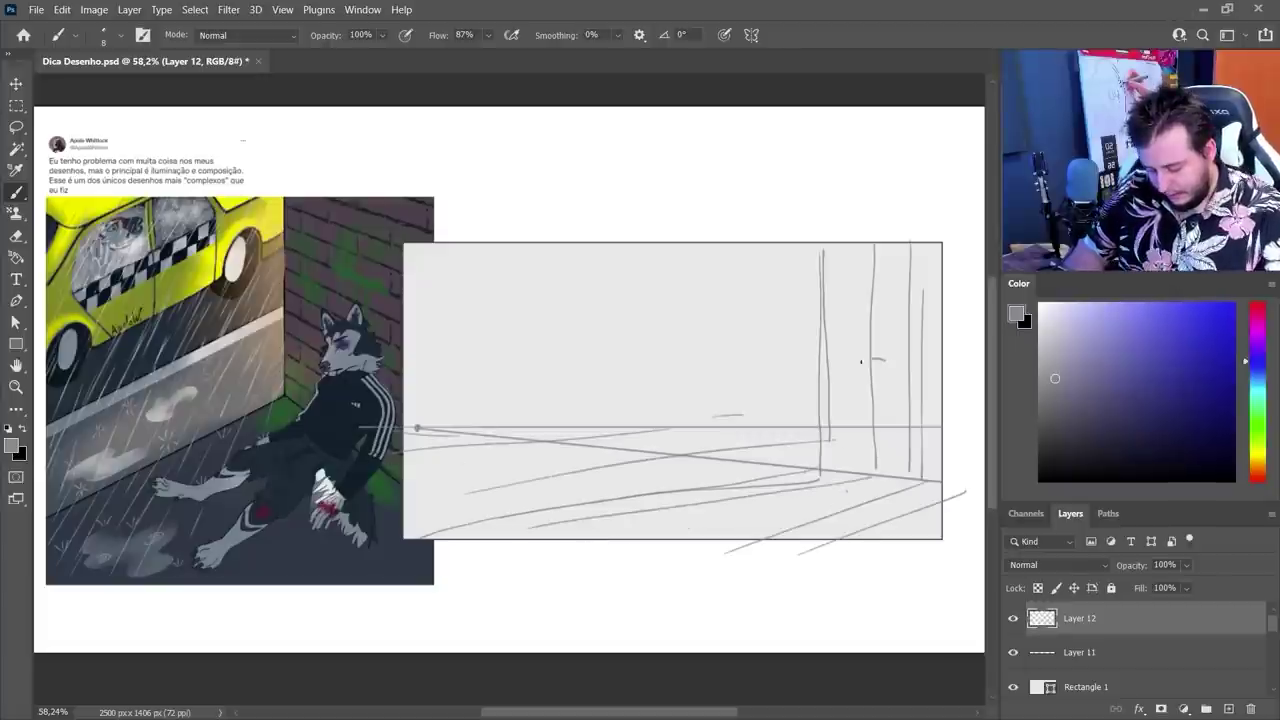
Rough in the seated figure against the wall with a round head, curved torso and bent legs
mouse_move(872, 350)
left_mouse_down()
mouse_move(892, 382)
mouse_move(845, 378)
left_mouse_up()
left_click_drag(862, 326, 850, 382)
mouse_move(848, 335)
left_mouse_down()
mouse_move(882, 372)
mouse_move(850, 330)
left_mouse_up()
left_click_drag(842, 390, 840, 462)
mouse_move(912, 402)
left_mouse_down()
mouse_move(858, 480)
mouse_move(788, 500)
left_mouse_up()
left_click_drag(838, 448, 772, 490)
left_click_drag(878, 458, 778, 516)
left_click_drag(826, 460, 706, 488)
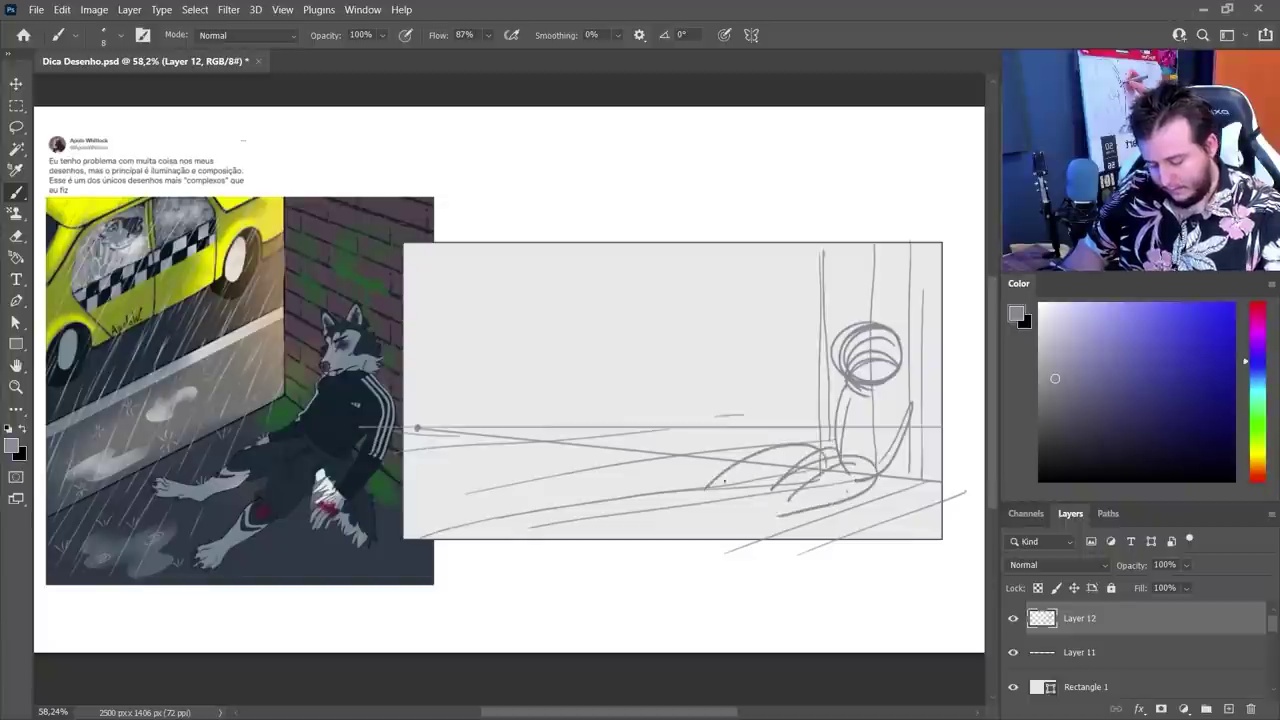
Sketch the seated figure's outstretched legs and feet along the ground
mouse_move(798, 454)
left_mouse_down()
mouse_move(648, 488)
mouse_move(824, 470)
left_mouse_up()
left_click_drag(770, 462, 722, 526)
left_click_drag(808, 514, 762, 528)
mouse_move(788, 498)
left_mouse_down()
mouse_move(762, 514)
mouse_move(876, 488)
left_mouse_up()
mouse_move(872, 488)
left_mouse_down()
mouse_move(890, 458)
mouse_move(796, 460)
left_mouse_up()
Shape the seated figure's wolf head with muzzle and ears, and add the arm resting on the ground
mouse_move(842, 340)
left_mouse_down()
mouse_move(871, 349)
mouse_move(868, 393)
left_mouse_up()
mouse_move(898, 368)
left_mouse_down()
mouse_move(870, 382)
mouse_move(894, 340)
left_mouse_up()
mouse_move(904, 346)
left_mouse_down()
mouse_move(842, 354)
mouse_move(902, 370)
left_mouse_up()
mouse_move(826, 360)
left_mouse_down()
mouse_move(840, 388)
mouse_move(876, 362)
left_mouse_up()
left_click_drag(827, 352, 836, 402)
left_click_drag(832, 350, 866, 337)
left_click_drag(830, 345, 827, 359)
mouse_move(884, 371)
left_mouse_down()
mouse_move(910, 395)
mouse_move(916, 462)
left_mouse_up()
left_click_drag(906, 430, 912, 484)
left_click_drag(928, 444, 892, 494)
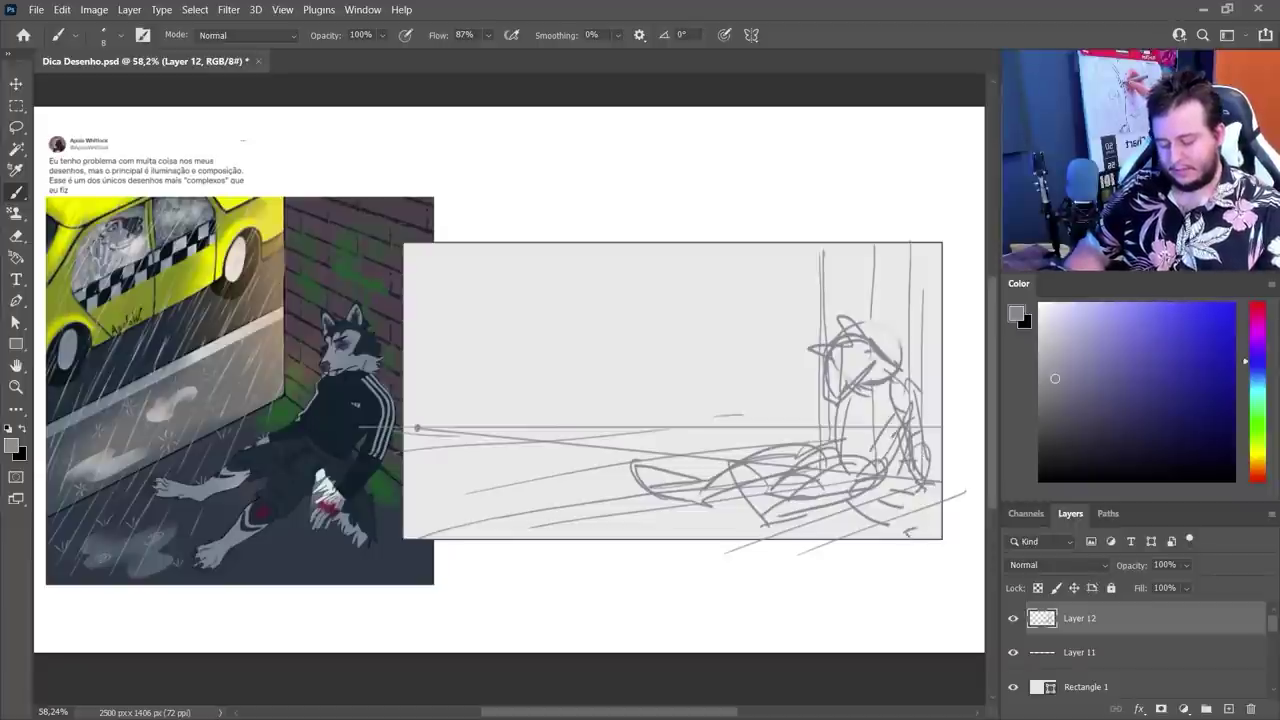
Add more street lines and outline a large side-view car with roof, hood, door line and underside behind the wolf
left_click_drag(596, 484, 394, 490)
left_click_drag(688, 480, 492, 490)
mouse_move(804, 432)
left_mouse_down()
mouse_move(412, 456)
mouse_move(828, 400)
left_mouse_up()
mouse_move(706, 337)
left_mouse_down()
mouse_move(674, 282)
mouse_move(548, 259)
mouse_move(469, 264)
mouse_move(428, 298)
left_mouse_up()
left_click_drag(573, 266, 574, 416)
left_click_drag(432, 420, 796, 422)
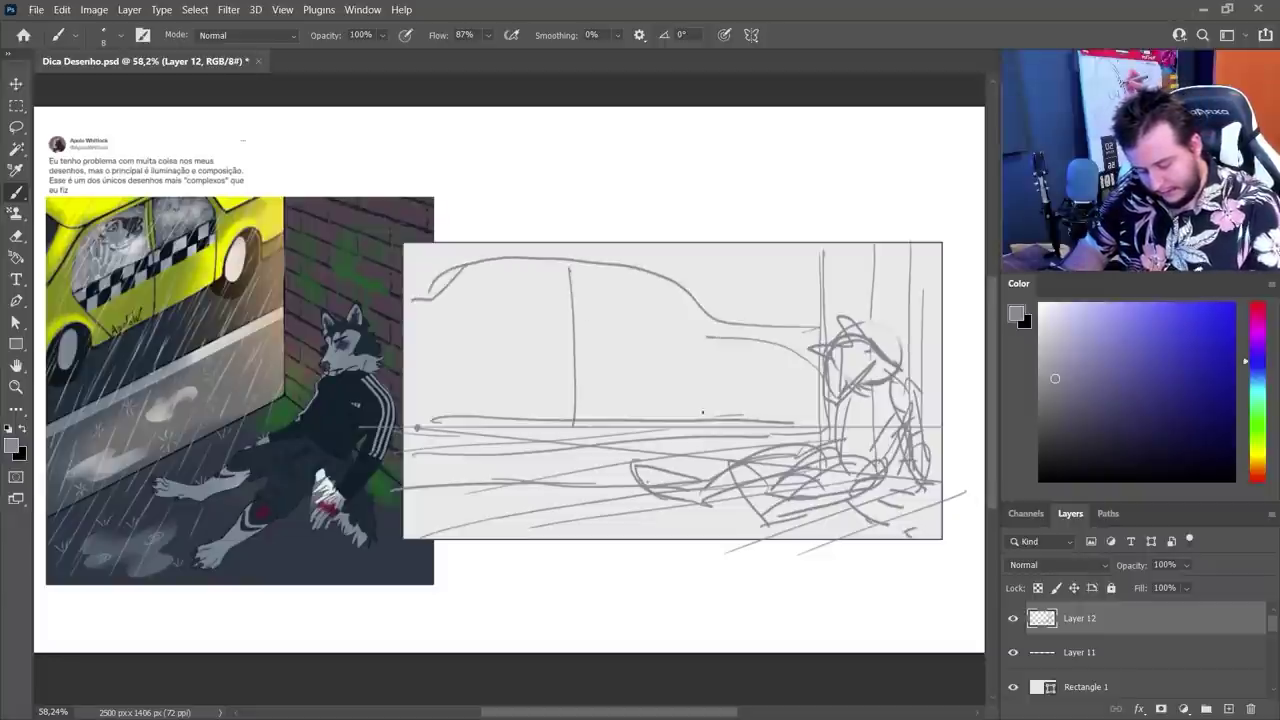
Sketch the car's two wheels, rear windshield and side window frame
left_click_drag(484, 378, 486, 380)
left_click_drag(744, 374, 746, 376)
left_click_drag(458, 280, 432, 322)
mouse_move(472, 268)
left_mouse_down()
mouse_move(426, 320)
mouse_move(478, 264)
mouse_move(704, 312)
left_mouse_up()
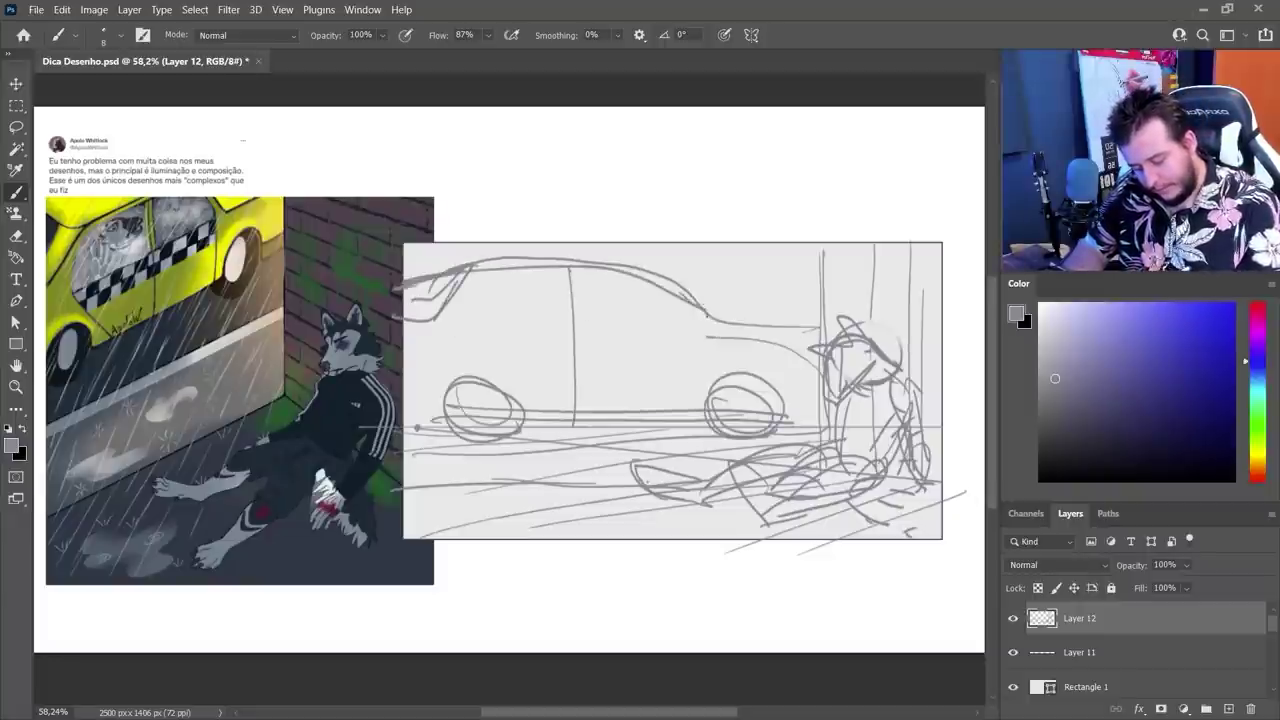
left_click_drag(462, 324, 690, 338)
left_click_drag(698, 306, 772, 344)
left_click_drag(632, 300, 486, 286)
mouse_move(486, 286)
left_mouse_down()
mouse_move(462, 318)
mouse_move(698, 335)
mouse_move(478, 329)
left_mouse_up()
Erase stray lines around the car's rear side window and enlarge the eraser to 150
key("e")
left_click_drag(486, 300, 464, 320)
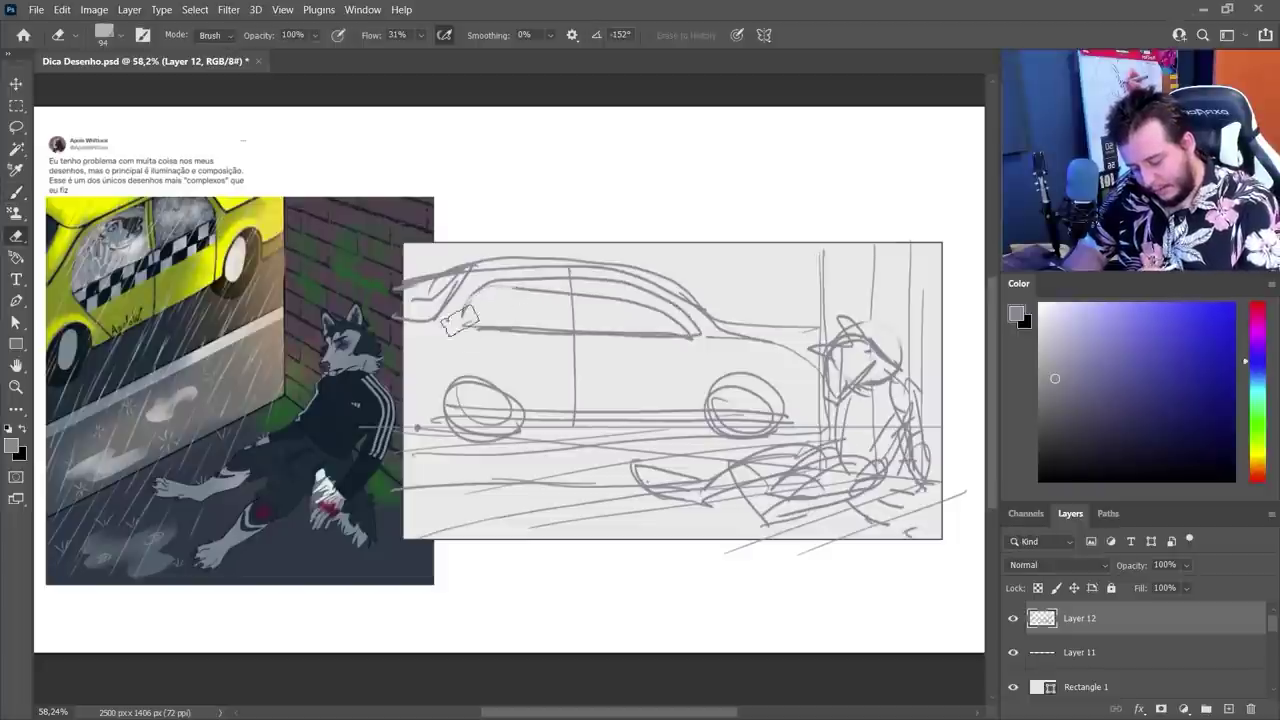
left_click_drag(464, 320, 500, 318)
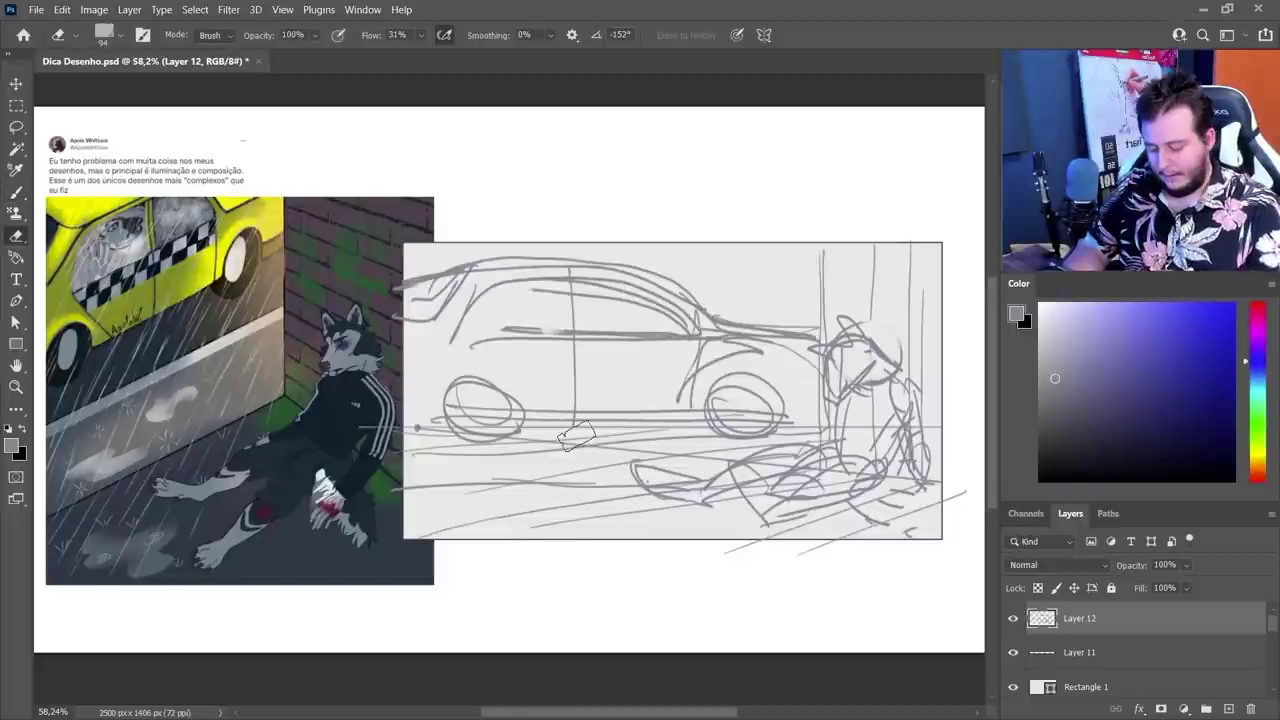
key("bracketright")
key("bracketright")
key("bracketright")
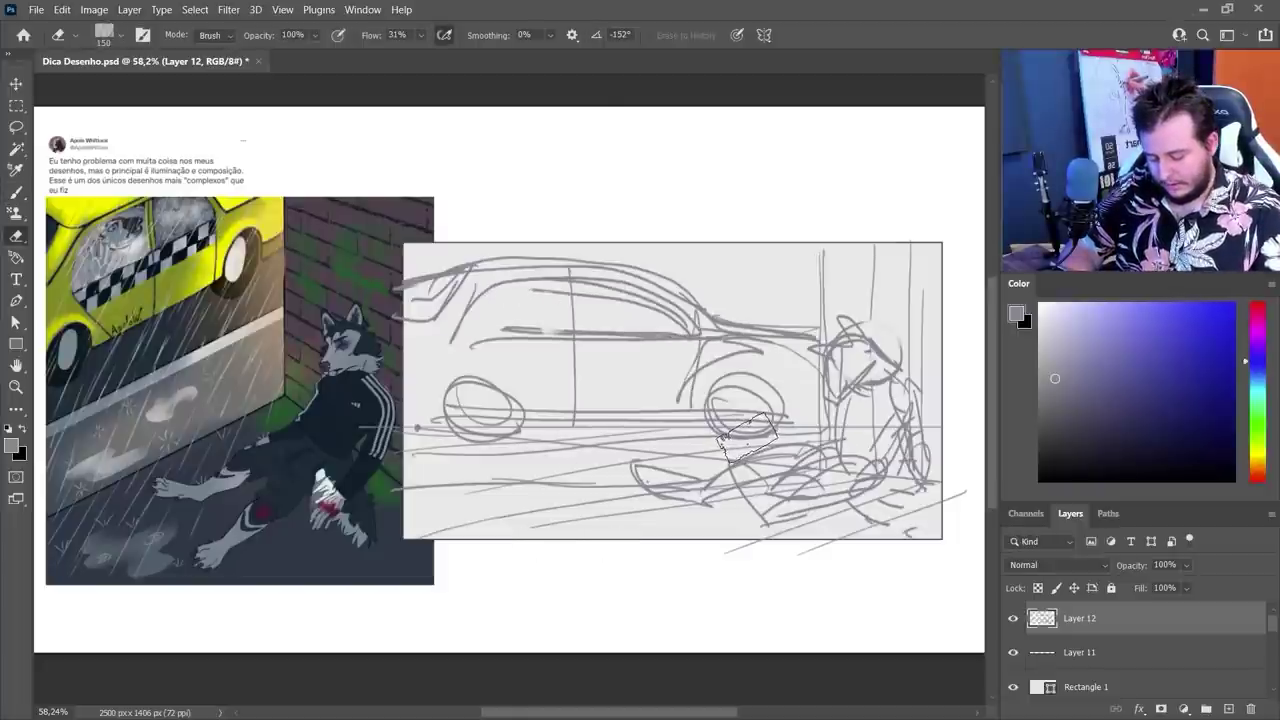
Lasso the car sketch, stretch its rear lower corner downward with a free transform, and deselect it
key("l")
mouse_move(696, 438)
left_mouse_down()
mouse_move(764, 432)
mouse_move(812, 308)
mouse_move(376, 284)
mouse_move(700, 441)
left_mouse_up()
key("ctrl+t")
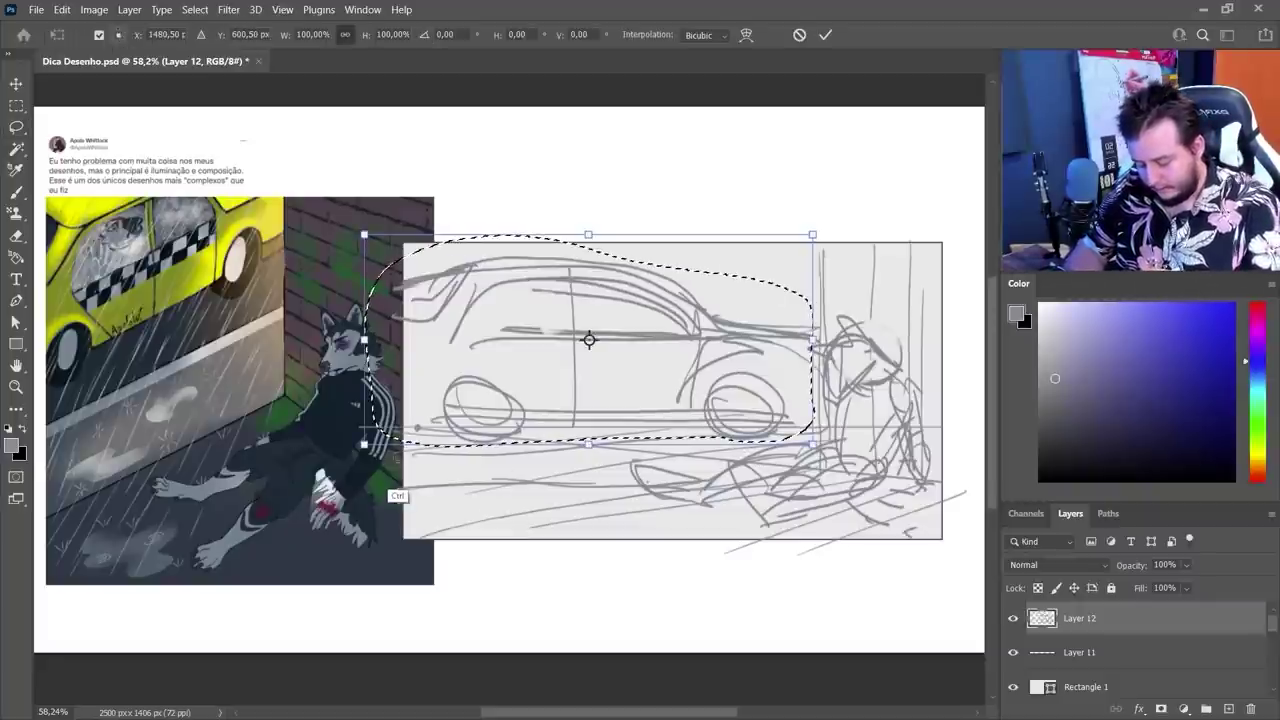
left_click_drag(368, 443, 369, 484)
left_click(826, 35)
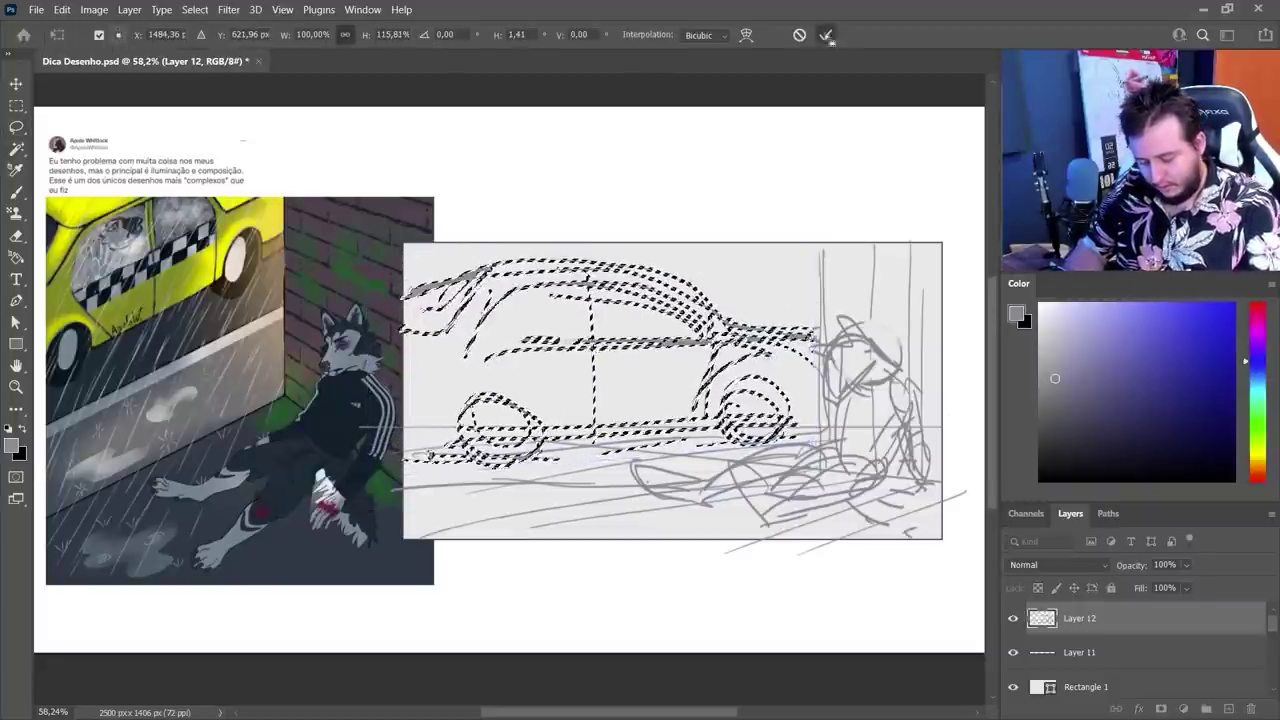
key("ctrl+d")
Erase the old door line and redraw the car's door pillar, rear window edge, wheel arch and larger rear wheel
key("e")
left_click_drag(586, 298, 600, 326)
key("b")
left_click_drag(618, 280, 627, 436)
left_click_drag(468, 355, 618, 344)
left_click_drag(613, 278, 613, 424)
left_click_drag(482, 372, 552, 446)
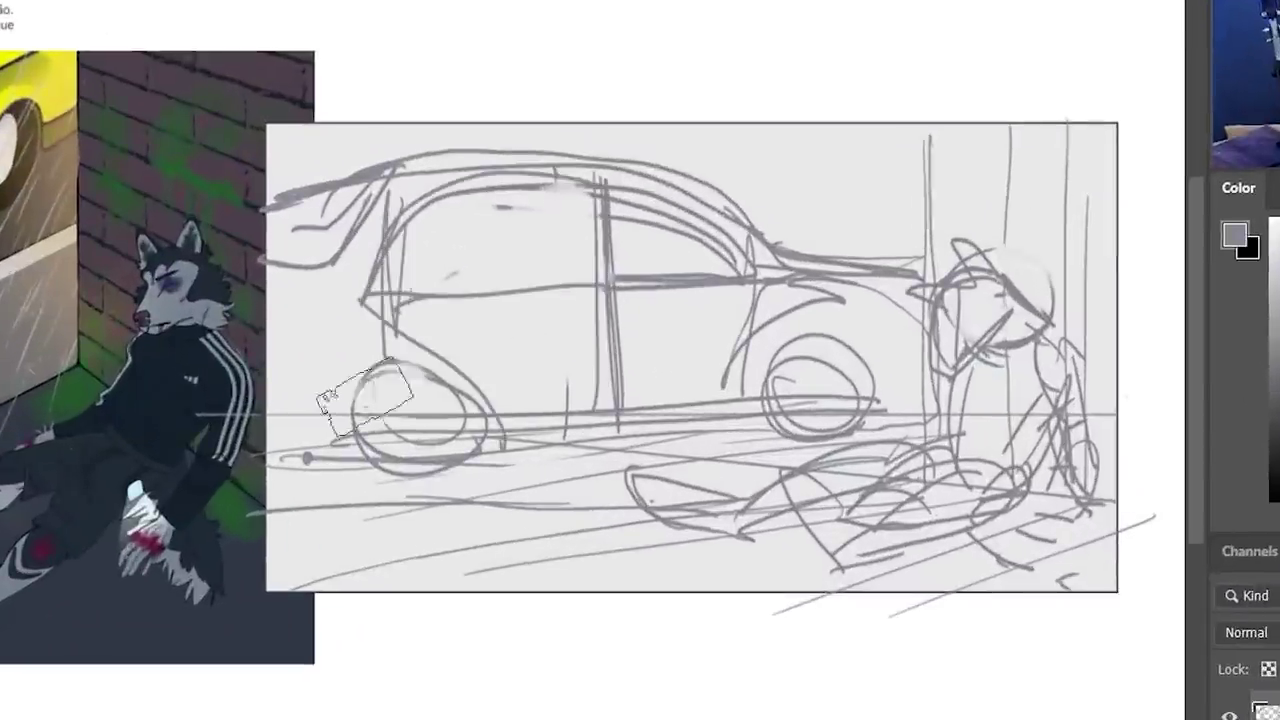
left_click_drag(484, 402, 480, 404)
mouse_move(425, 446)
left_mouse_down()
mouse_move(520, 440)
mouse_move(390, 460)
left_mouse_up()
Add short slanted rain strokes in the sky above and in front of the car
left_click_drag(751, 248, 744, 318)
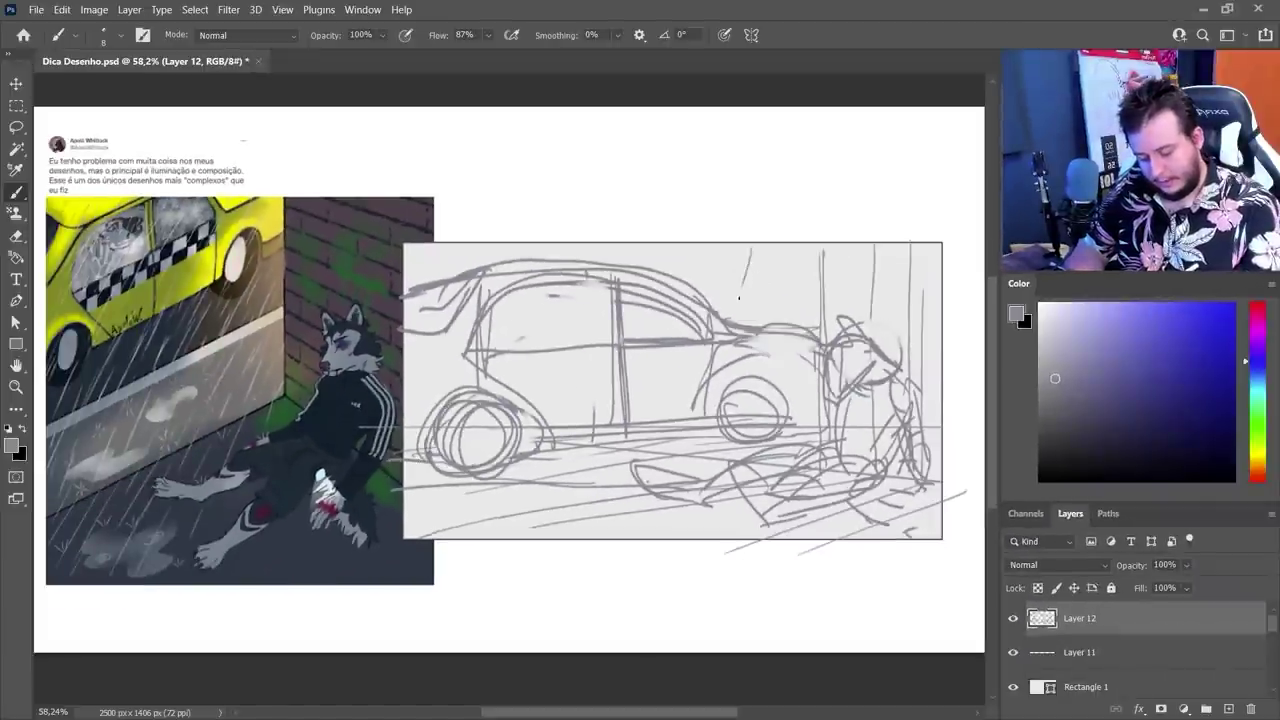
mouse_move(784, 248)
left_mouse_down()
mouse_move(763, 312)
mouse_move(778, 313)
left_mouse_up()
left_click_drag(801, 300, 796, 318)
left_click_drag(527, 245, 522, 257)
left_click_drag(453, 239, 435, 282)
Clean up and redraw the lower edge of the car's rear side window
mouse_move(510, 337)
left_mouse_down()
mouse_move(455, 371)
mouse_move(540, 345)
mouse_move(617, 344)
left_mouse_up()
key("e")
key("b")
left_click_drag(485, 349, 585, 347)
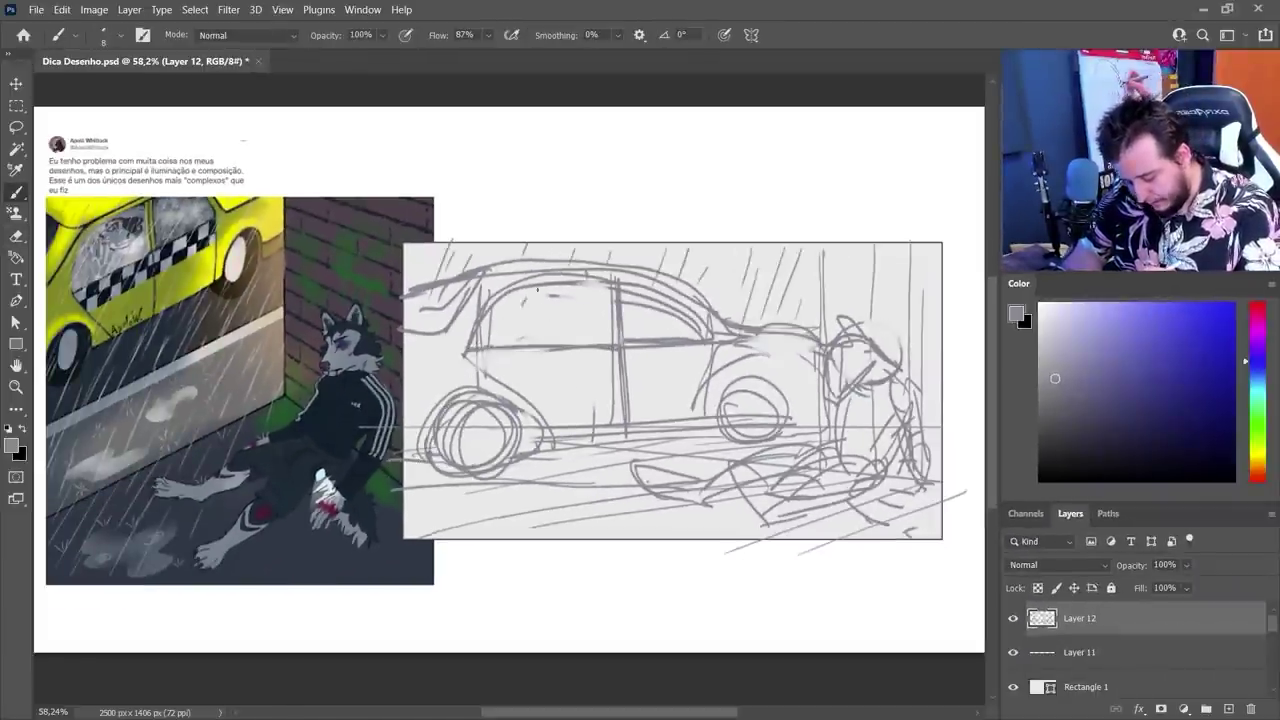
Draw a frightened passenger in the rear side window with wide eyes, open mouth and both hands on the glass
left_click_drag(537, 290, 526, 330)
left_click_drag(540, 300, 545, 312)
left_click_drag(556, 302, 558, 314)
left_click_drag(562, 326, 576, 324)
left_click_drag(524, 322, 525, 336)
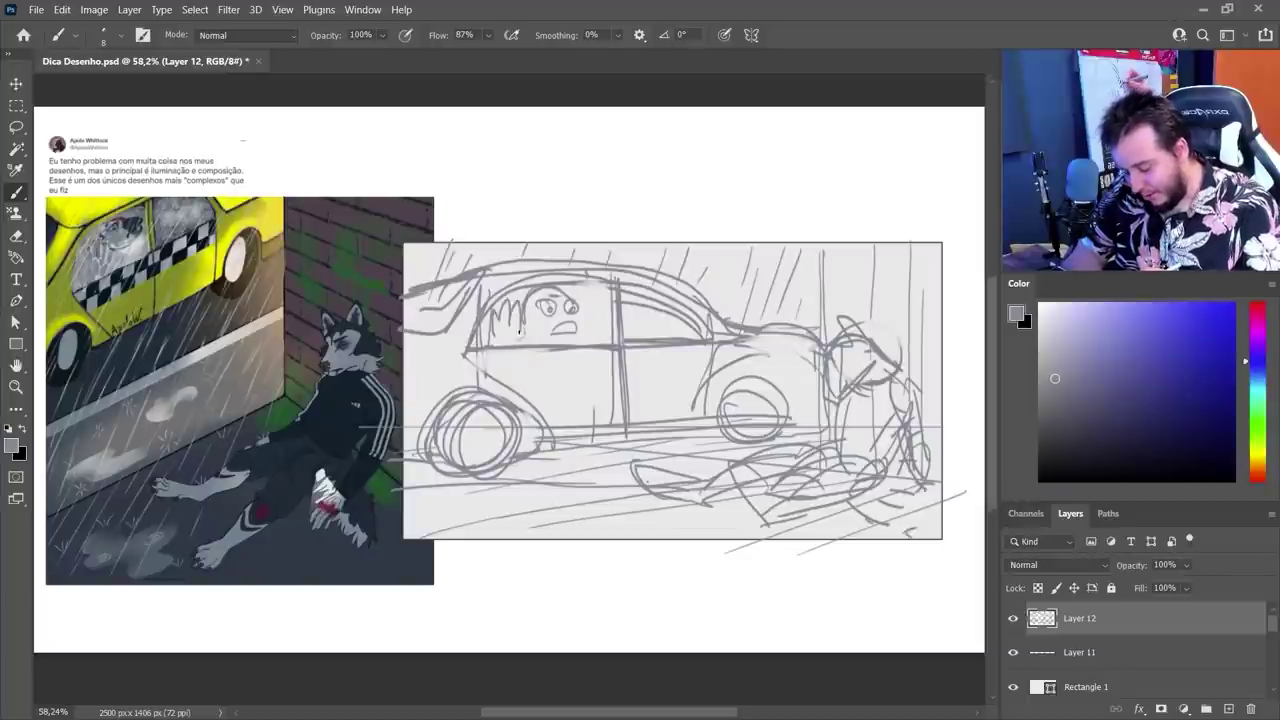
left_click_drag(588, 336, 598, 308)
left_click_drag(604, 312, 616, 342)
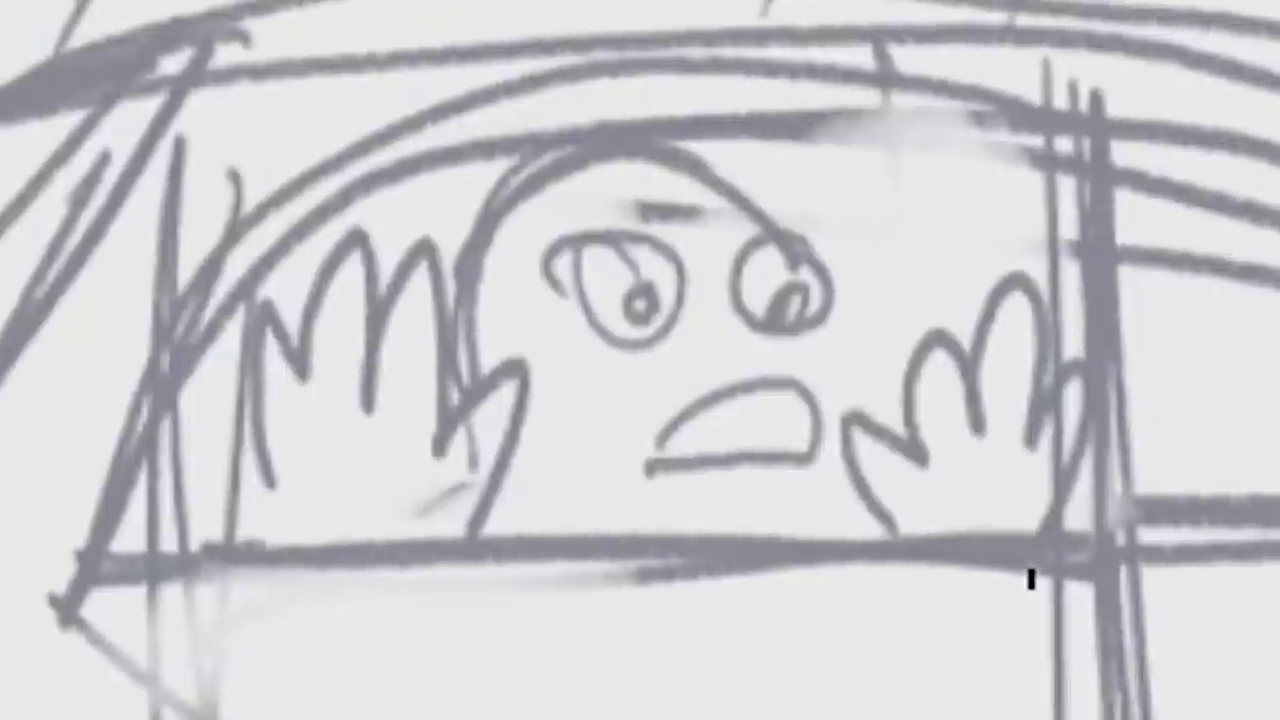
Erase and redraw the wolf's head with a clearer muzzle and ear, and define its lower torso
key("e")
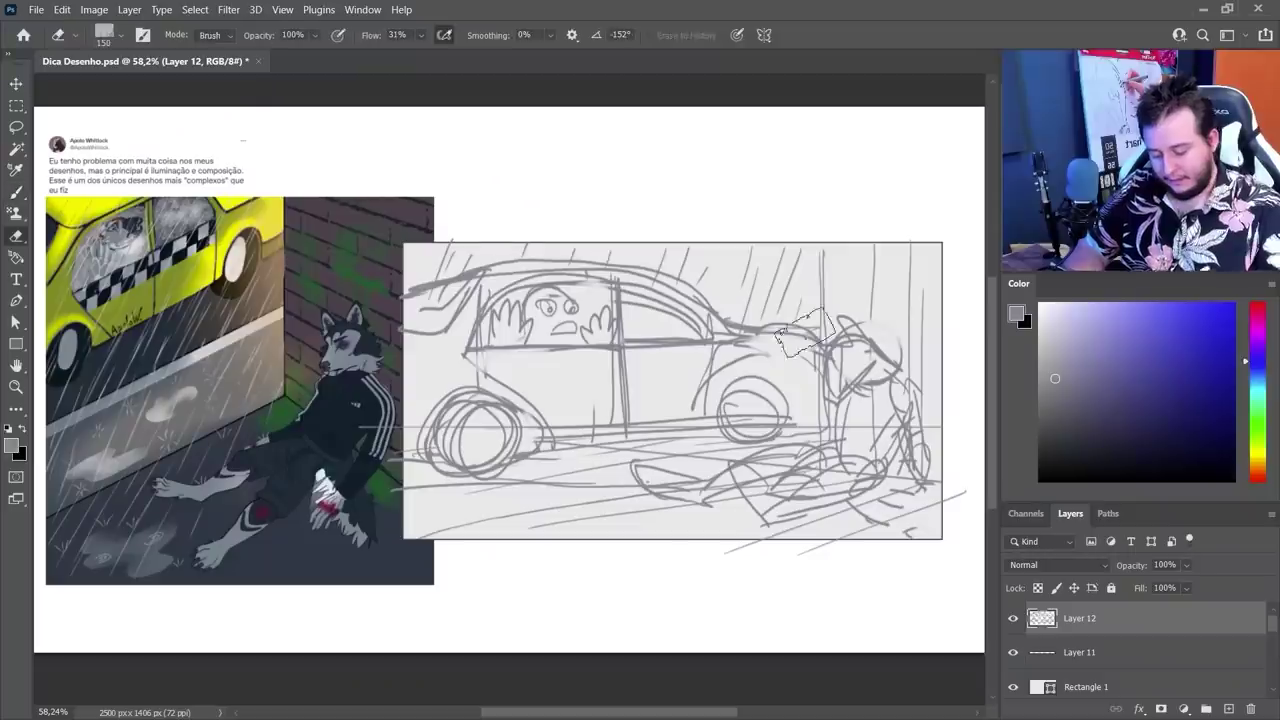
mouse_move(812, 336)
left_mouse_down()
mouse_move(820, 362)
mouse_move(858, 336)
mouse_move(835, 395)
mouse_move(830, 370)
mouse_move(897, 355)
left_mouse_up()
key("b")
key("e")
key("b")
key("e")
key("b")
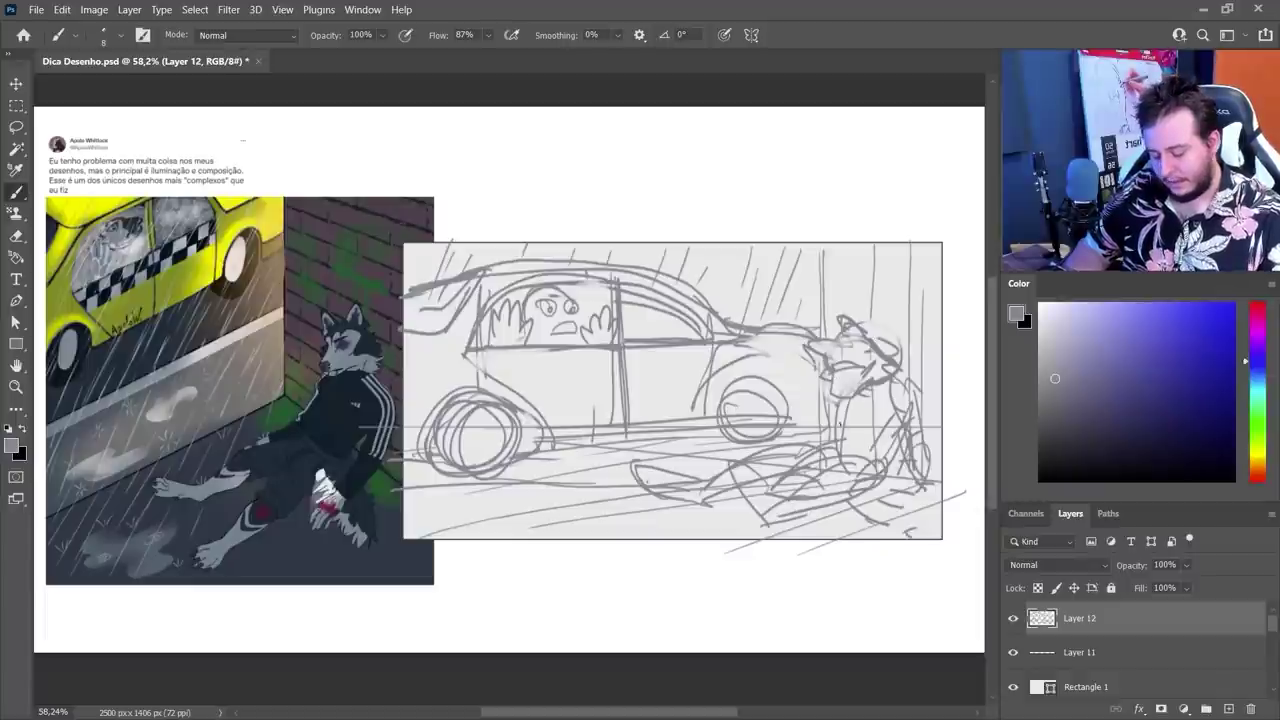
mouse_move(853, 447)
left_mouse_down()
mouse_move(830, 455)
mouse_move(896, 434)
mouse_move(875, 476)
left_mouse_up()
left_click_drag(862, 454, 806, 478)
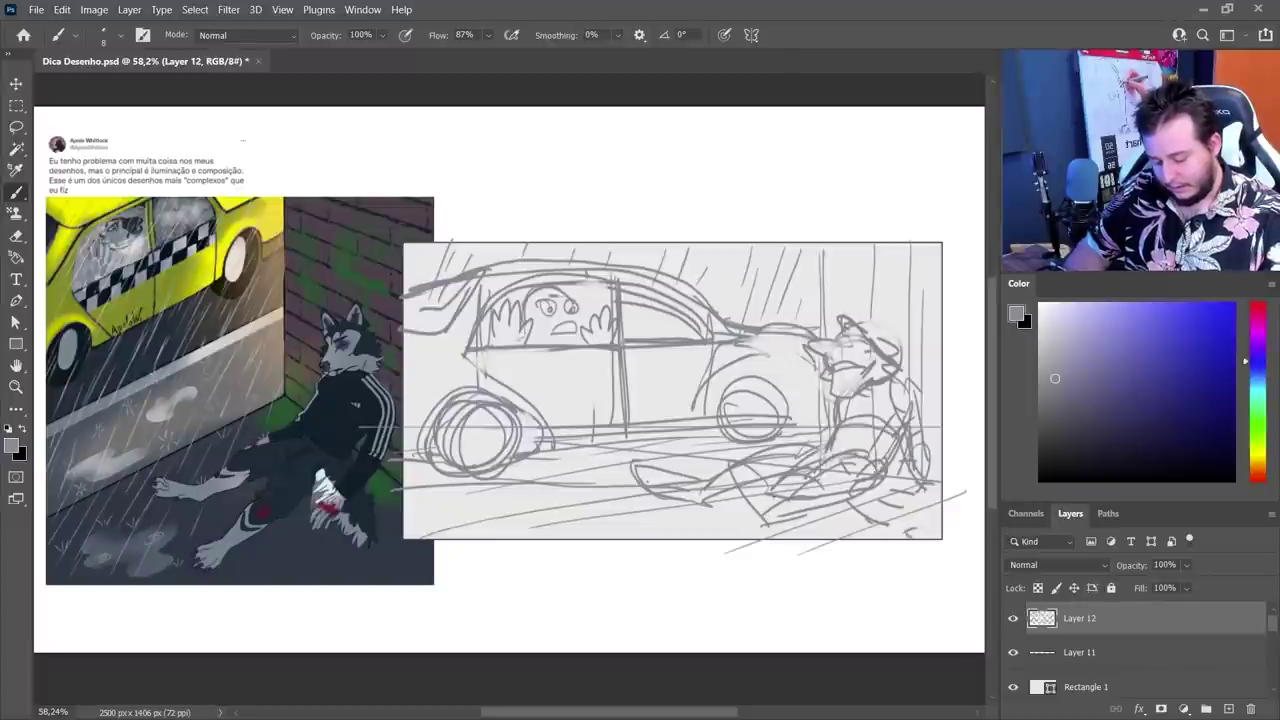
Erase and redraw the wolf's two feet with clearer soles and toes
left_click_drag(734, 456, 766, 522)
left_click_drag(752, 488, 790, 518)
key("e")
mouse_move(736, 465)
left_mouse_down()
mouse_move(752, 477)
mouse_move(747, 457)
left_mouse_up()
key("b")
key("e")
key("b")
mouse_move(672, 473)
left_mouse_down()
mouse_move(642, 482)
mouse_move(710, 490)
left_mouse_up()
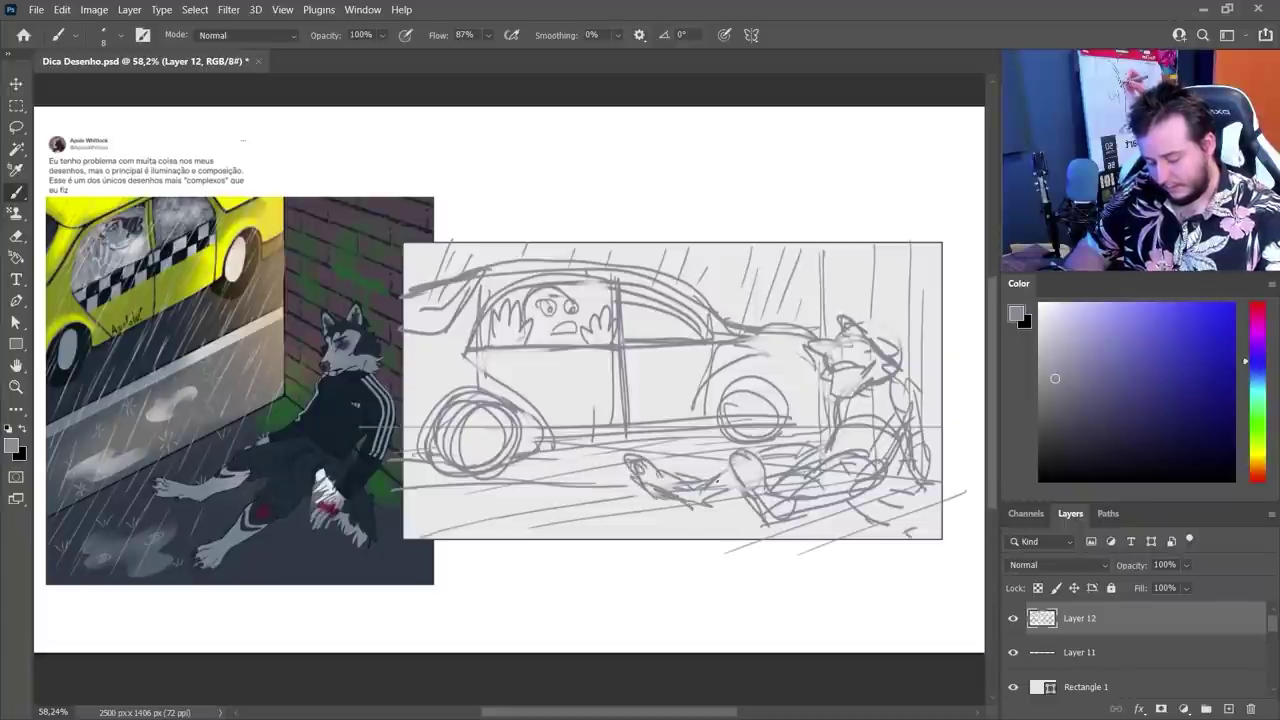
Erase excess lines on the wolf's legs and redraw the leg contours
key("e")
mouse_move(783, 450)
left_mouse_down()
mouse_move(760, 461)
mouse_move(810, 438)
mouse_move(830, 450)
left_mouse_up()
key("b")
left_click_drag(758, 481, 823, 481)
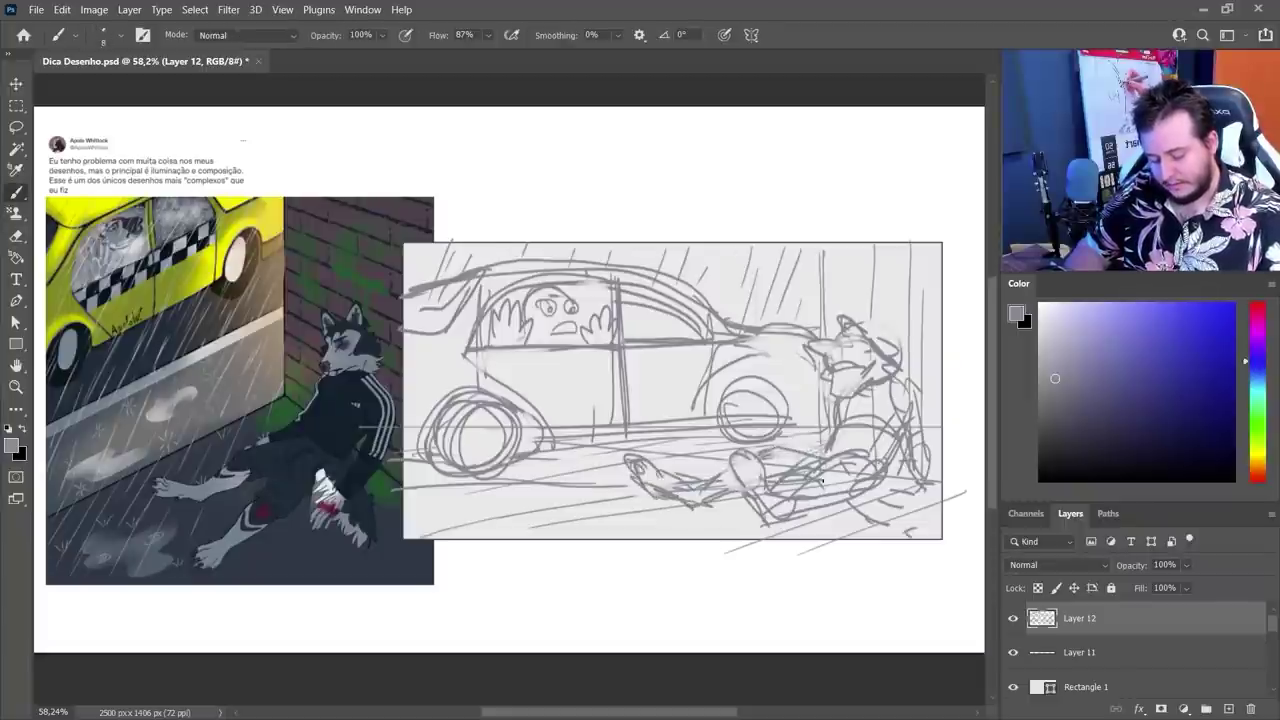
Redraw the wolf's arm against the wall with a forearm and a hand resting on the ground
key("e")
key("b")
left_click_drag(915, 424, 904, 487)
left_click_drag(906, 440, 928, 481)
mouse_move(914, 442)
left_mouse_down()
mouse_move(897, 493)
mouse_move(934, 513)
left_mouse_up()
left_click_drag(923, 440, 911, 377)
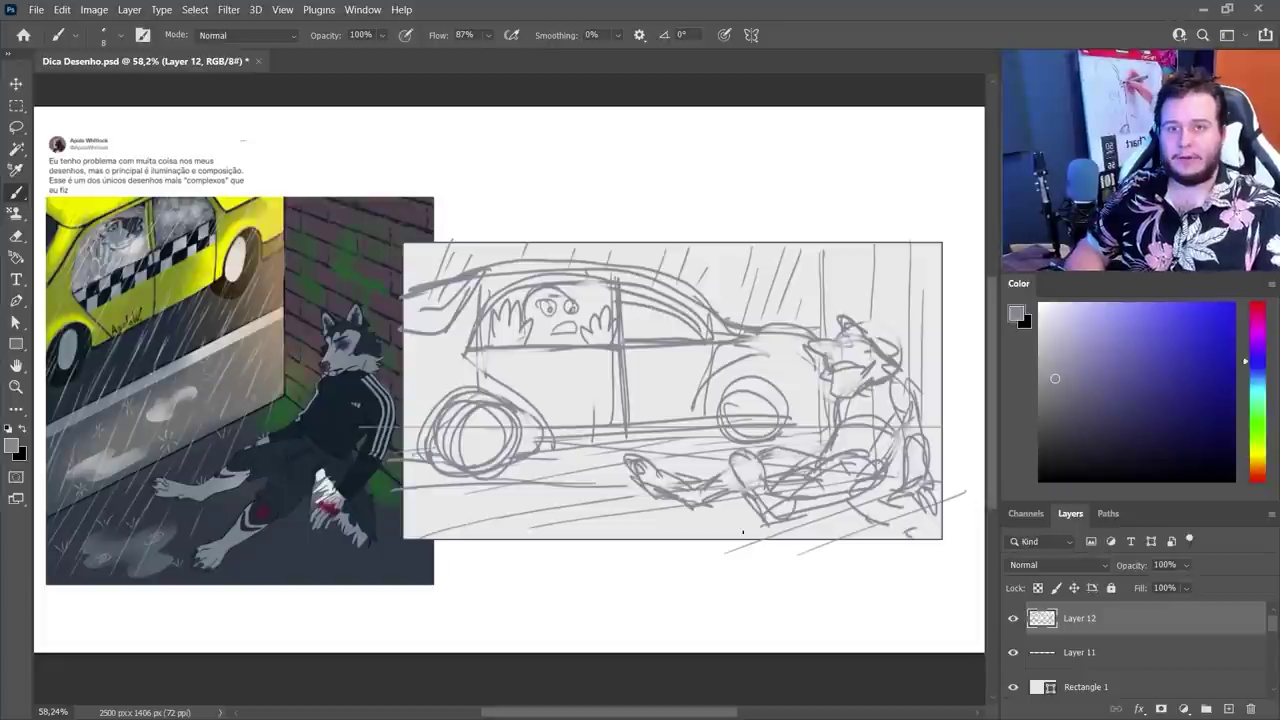
mouse_move(600, 366)
left_mouse_down()
mouse_move(693, 441)
mouse_move(568, 350)
left_mouse_up()
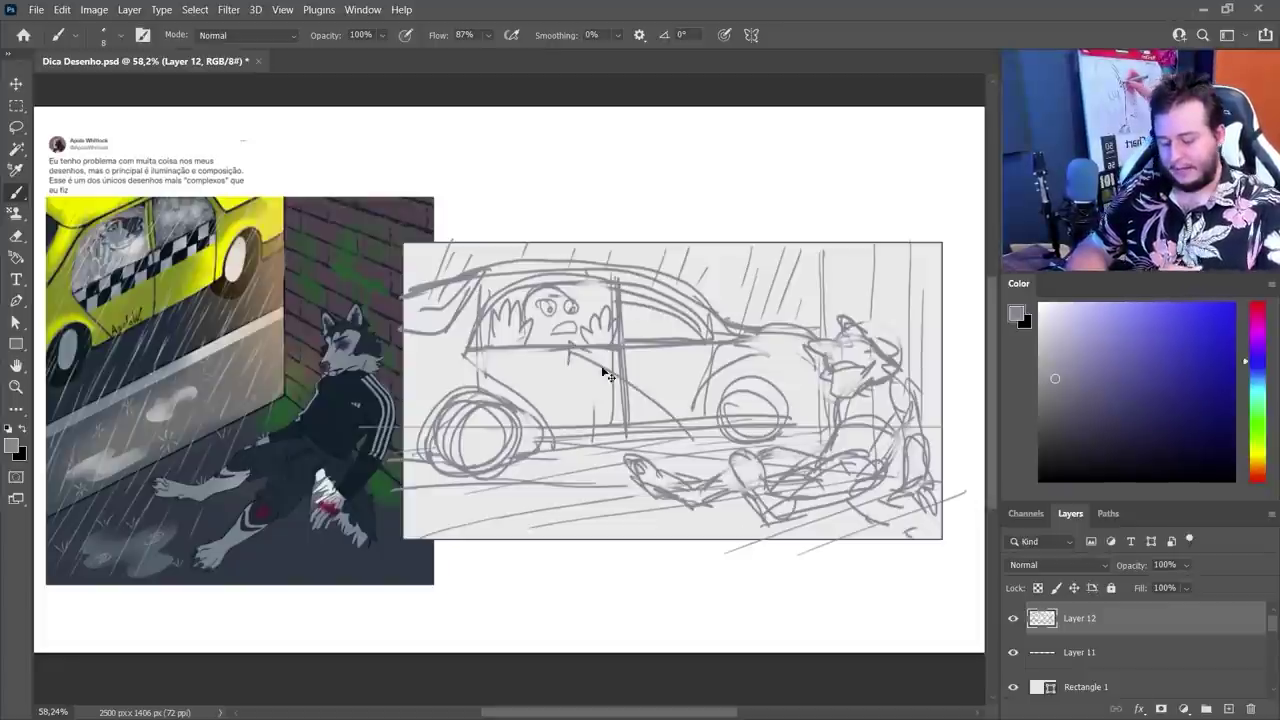
key("ctrl+z")
key("ctrl+z")
left_click_drag(587, 273, 642, 230)
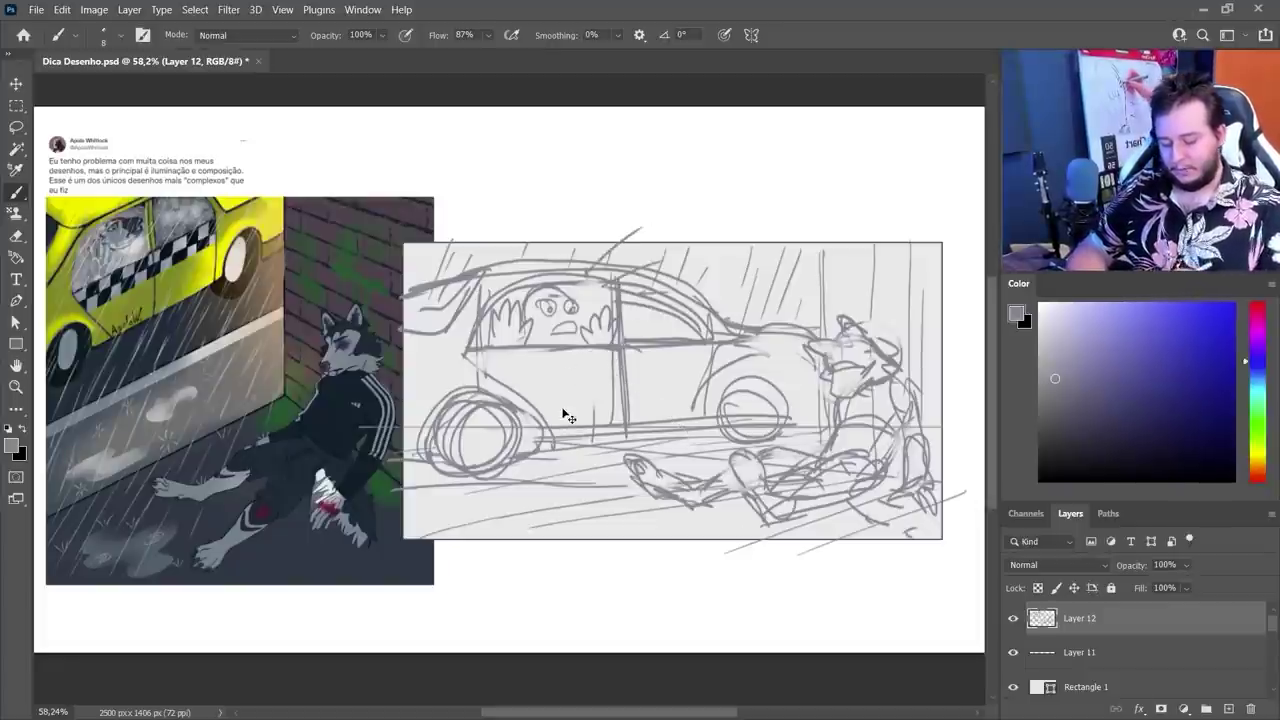
key("ctrl+z")
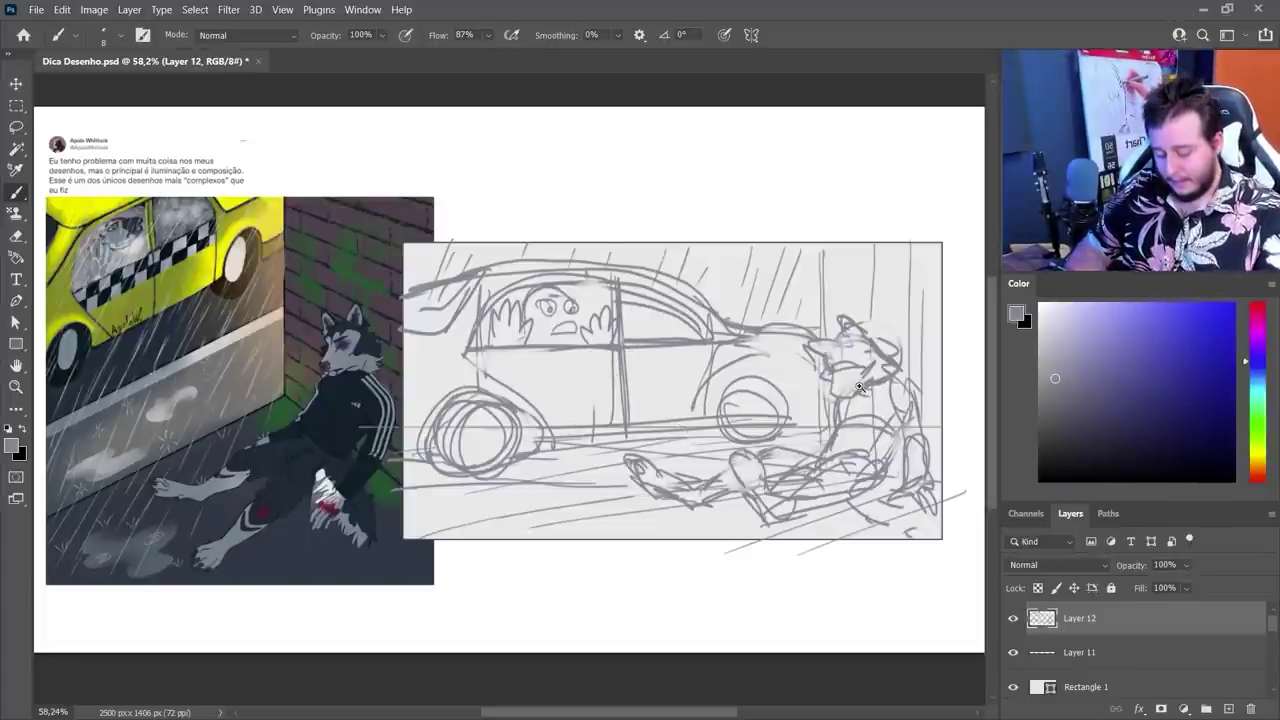
Select the car with the Lasso and scale it to 88.72% with a 2.22° rotation
key("z")
left_click(858, 387, "alt")
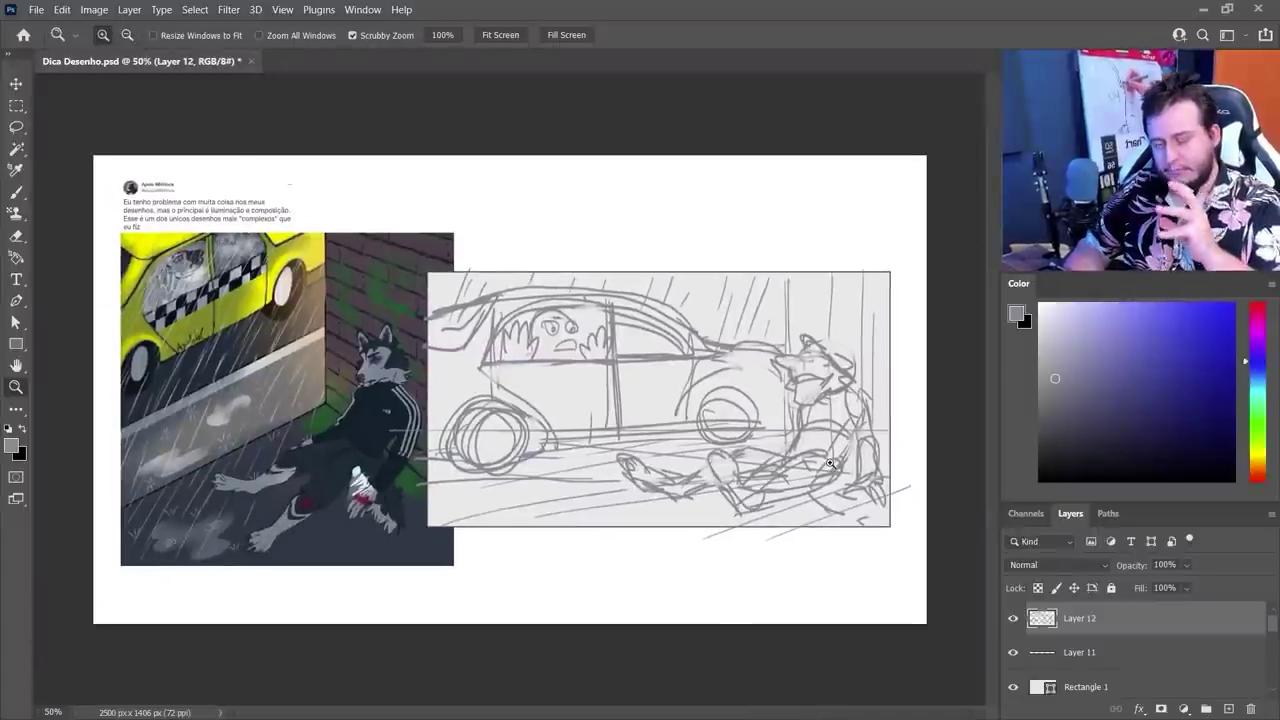
key("m")
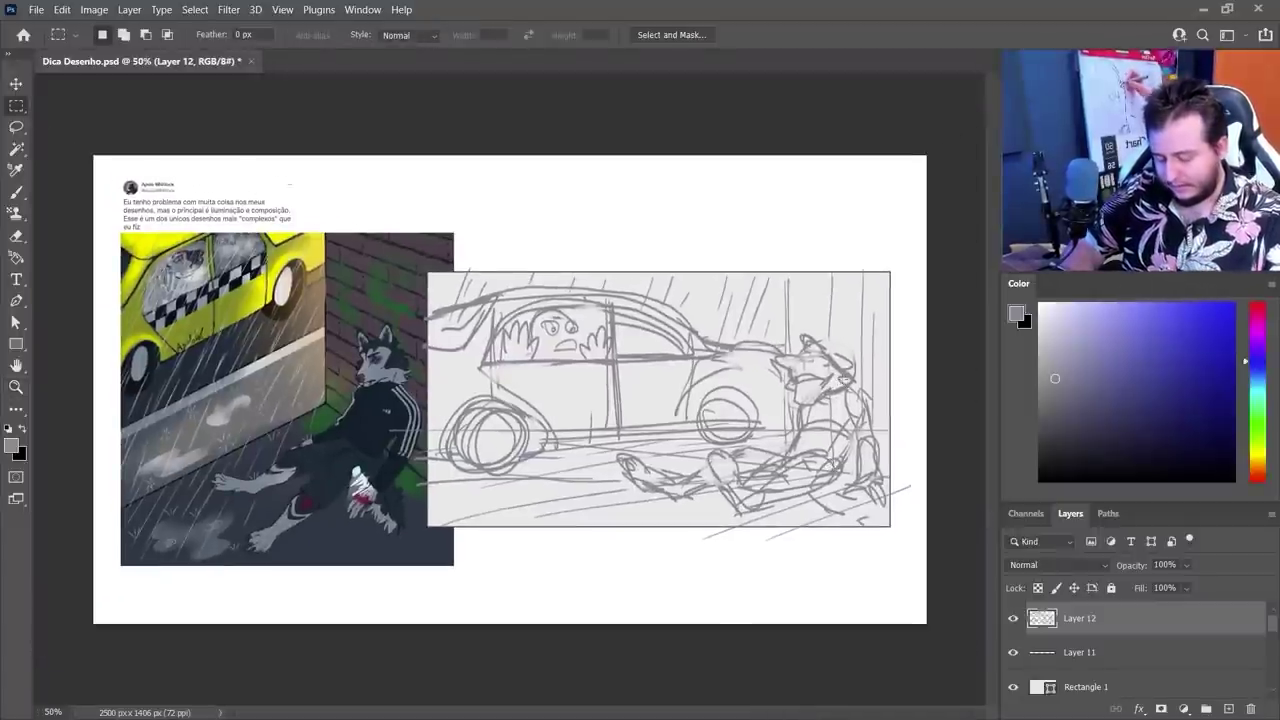
key("l")
mouse_move(520, 264)
left_mouse_down()
mouse_move(420, 455)
mouse_move(705, 448)
mouse_move(783, 359)
mouse_move(778, 262)
mouse_move(565, 217)
left_mouse_up()
key("ctrl+t")
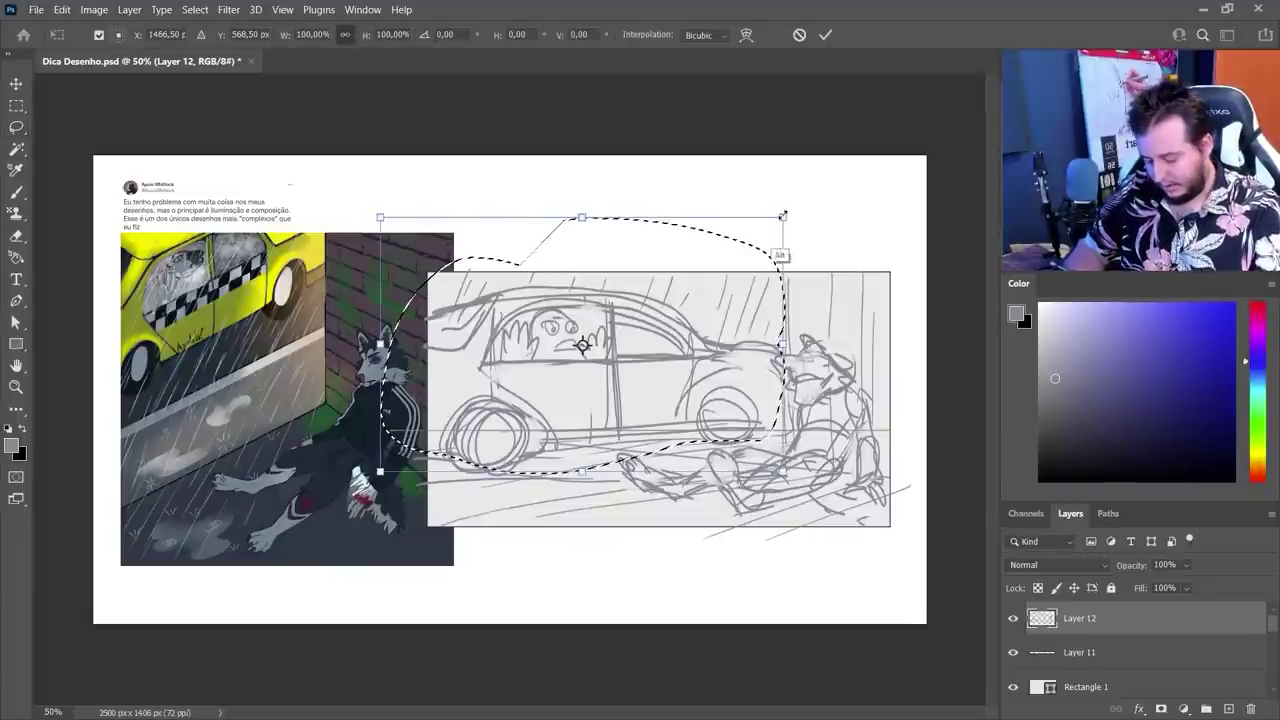
mouse_move(792, 210)
left_mouse_down()
mouse_move(760, 231)
mouse_move(797, 208)
mouse_move(768, 266)
mouse_move(786, 242)
left_mouse_up()
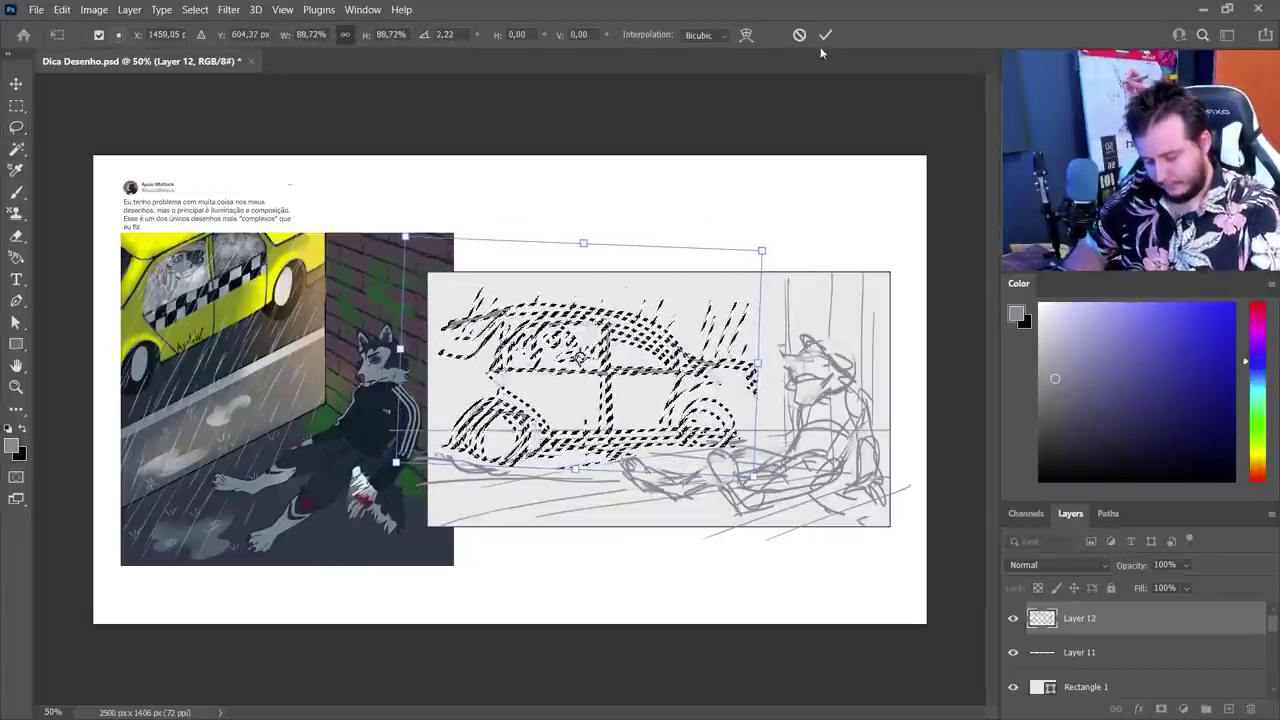
left_click(825, 36)
key("ctrl+d")
Erase the old ground lines under the car's wheels and draw straight curb lines running towards the wolf
key("e")
mouse_move(590, 481)
left_mouse_down()
mouse_move(476, 466)
mouse_move(516, 462)
left_mouse_up()
key("b")
left_click_drag(420, 459, 522, 461)
left_click(696, 446, "shift")
left_click(781, 430, "shift")
left_click(753, 434, "shift")
left_click(448, 467, "shift")
left_click(776, 440, "shift")
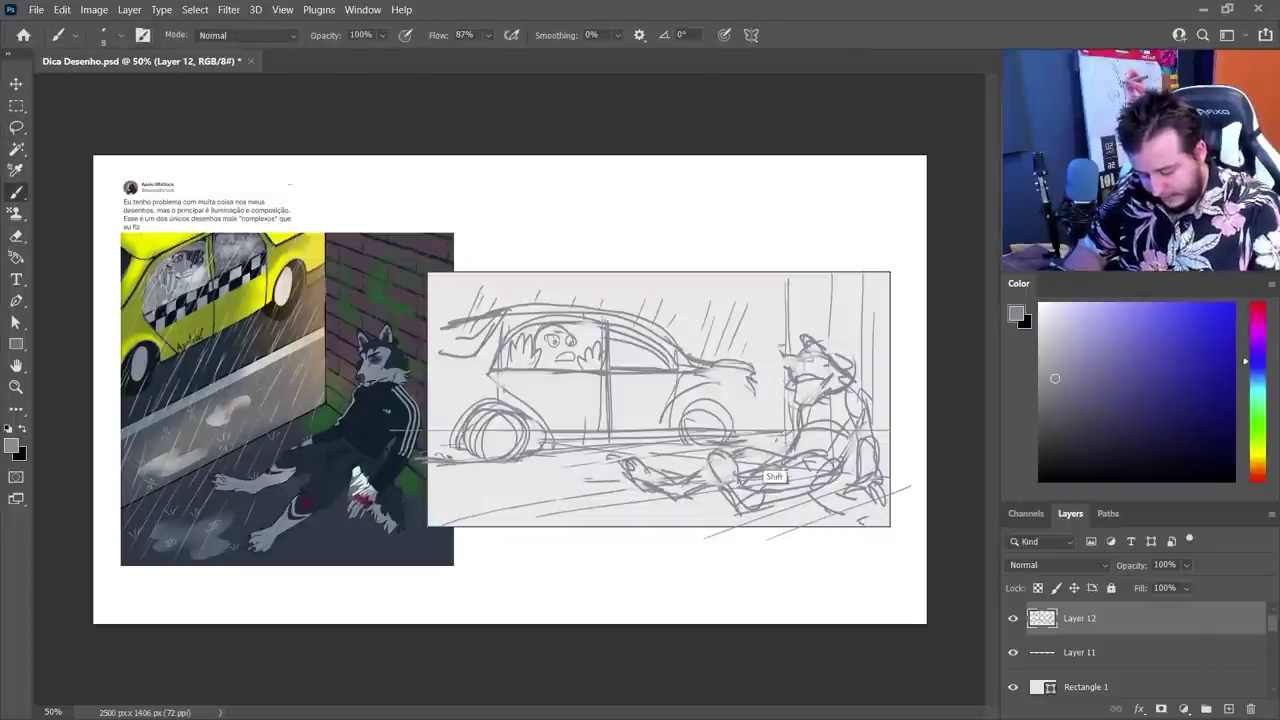
left_click(766, 472, "shift")
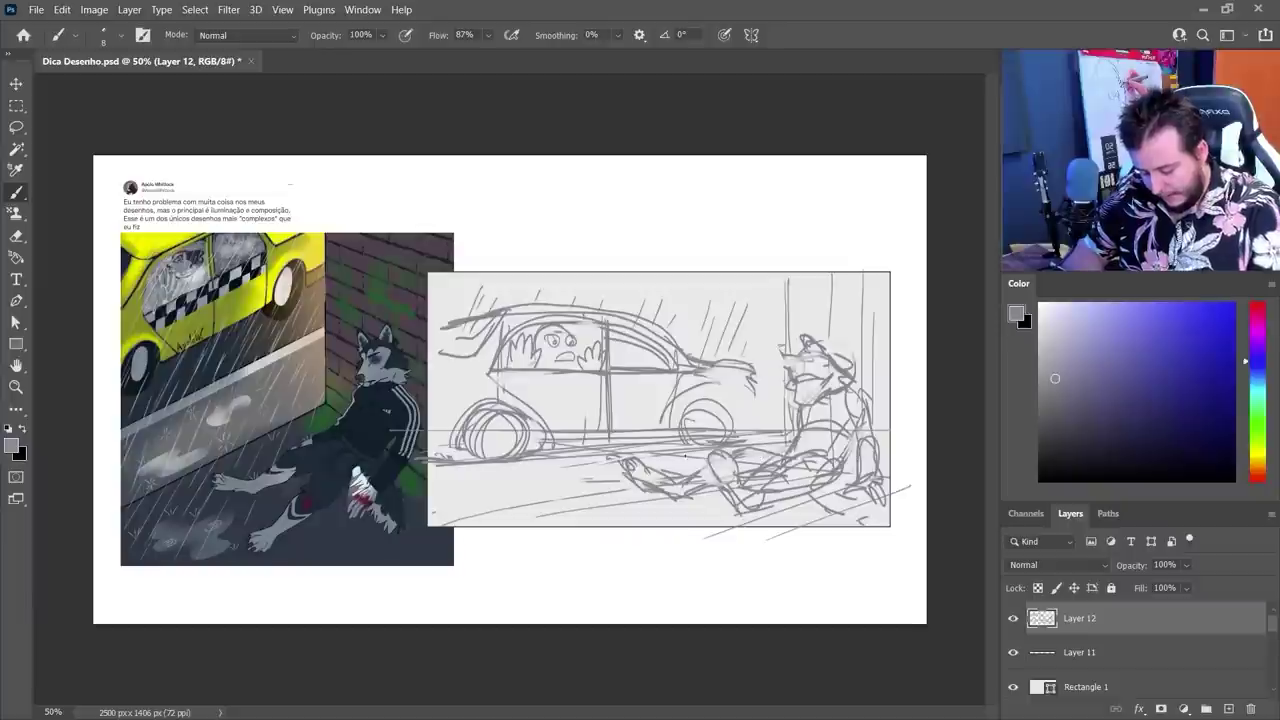
Erase the messy strokes below the rear wheel and redraw the curb as straight lines across to the wall corner
key("e")
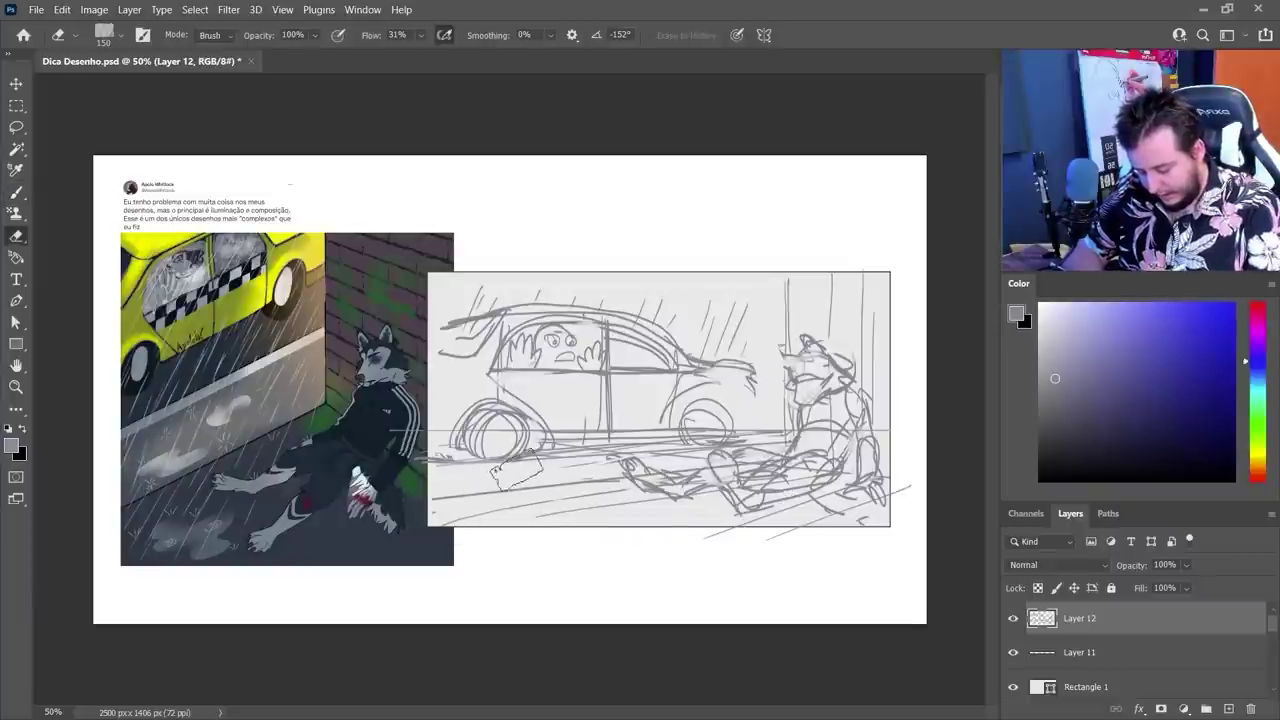
key("b")
key("e")
left_click_drag(440, 464, 514, 468)
key("b")
left_click(520, 475, "shift")
left_click(766, 460, "shift")
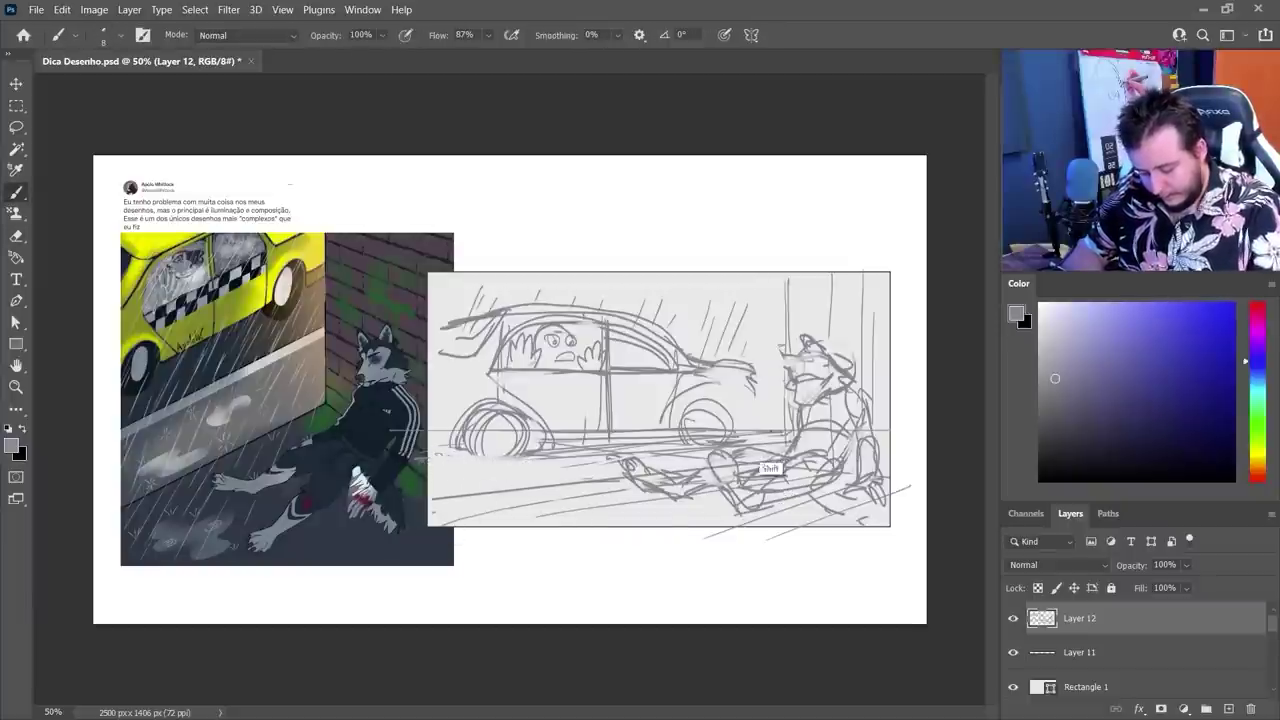
left_click(786, 438, "shift")
left_click(438, 462, "shift")
left_click(785, 443, "shift")
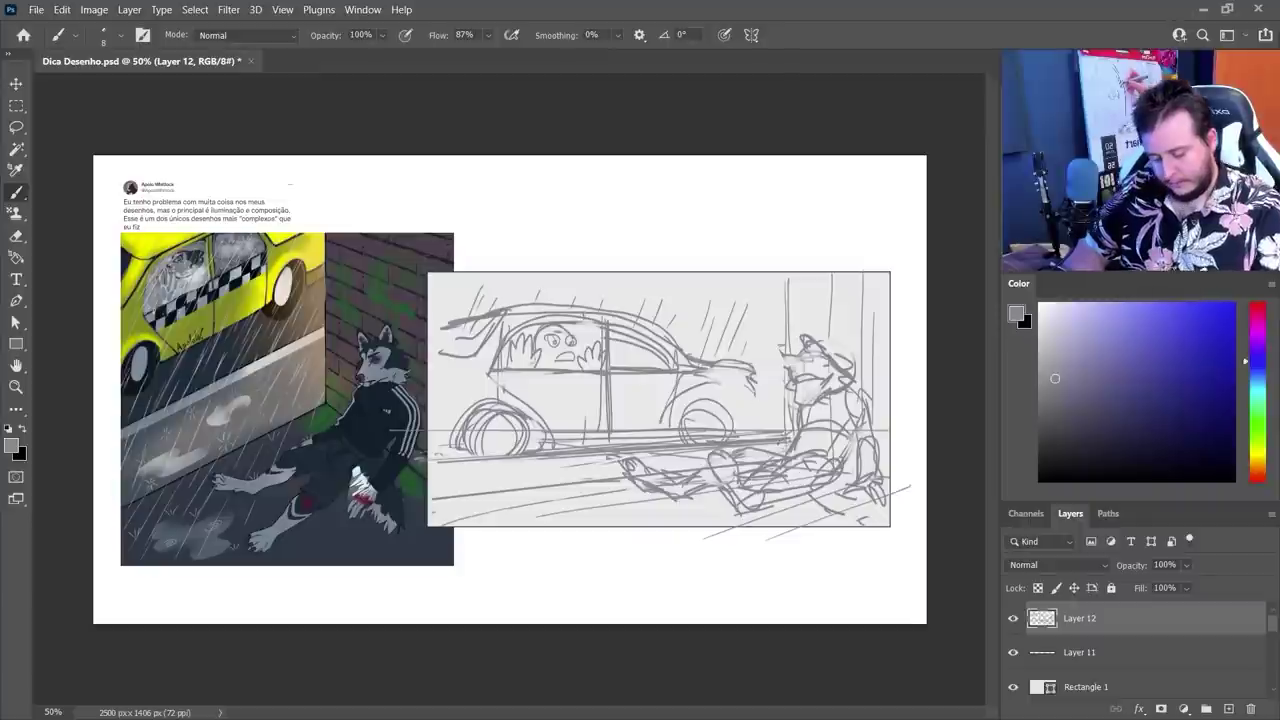
Darken the vertical wall corner beside the wolf and redraw the nearby outlines of its head and arm
left_click_drag(785, 282, 788, 448)
key("e")
key("b")
key("e")
key("b")
mouse_move(788, 392)
left_mouse_down()
mouse_move(789, 452)
mouse_move(768, 452)
left_mouse_up()
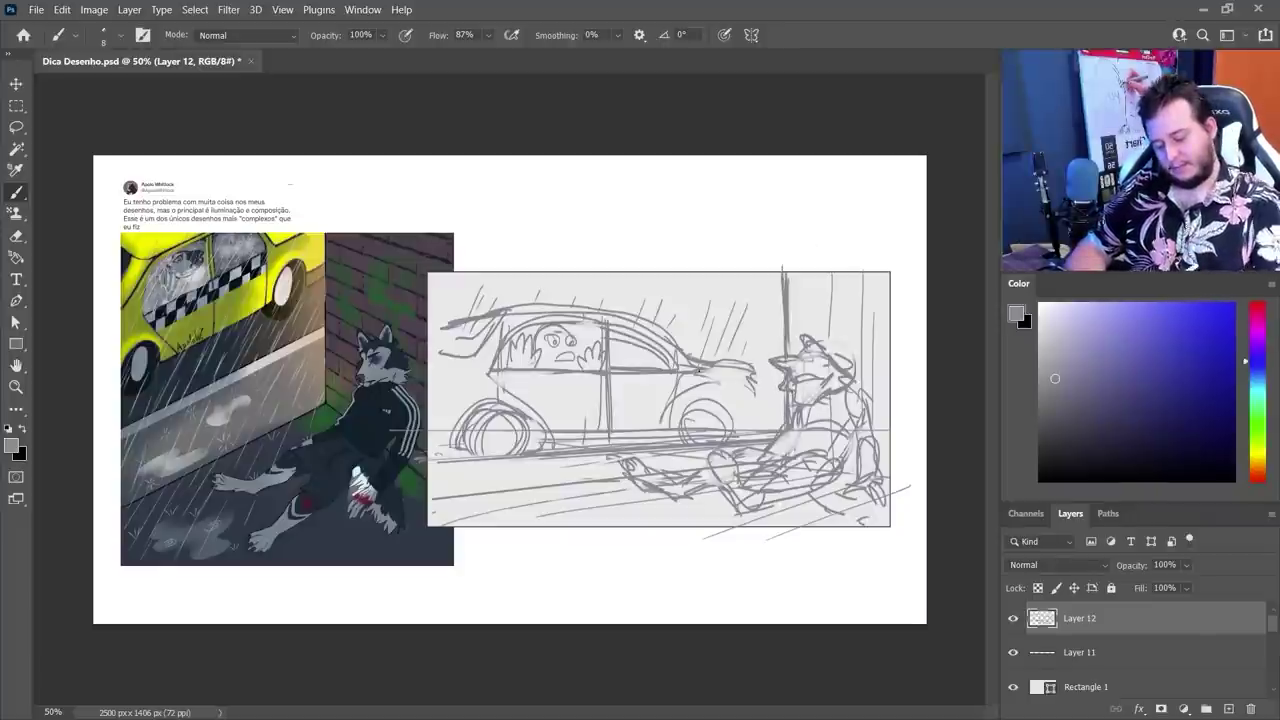
Erase and redraw the car's two ends so the body runs from the panel's edge to the wall corner
key("e")
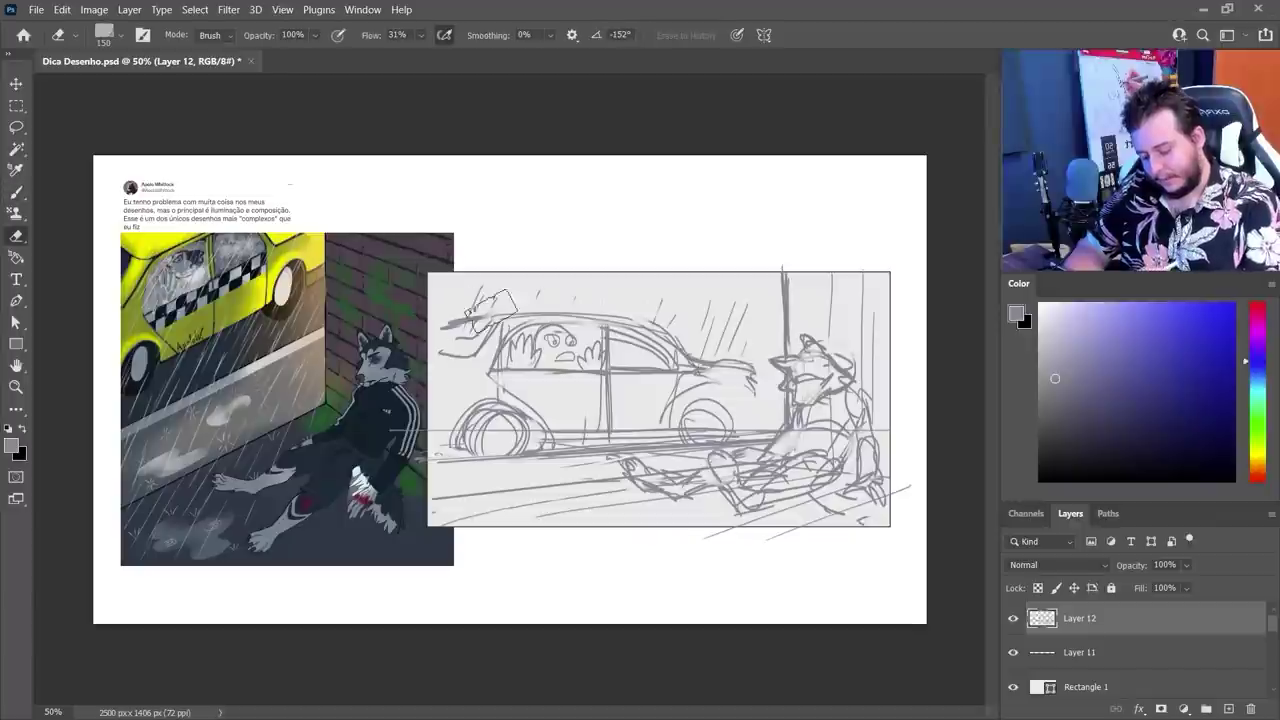
key("b")
left_click_drag(490, 312, 425, 363)
left_click_drag(425, 363, 417, 367)
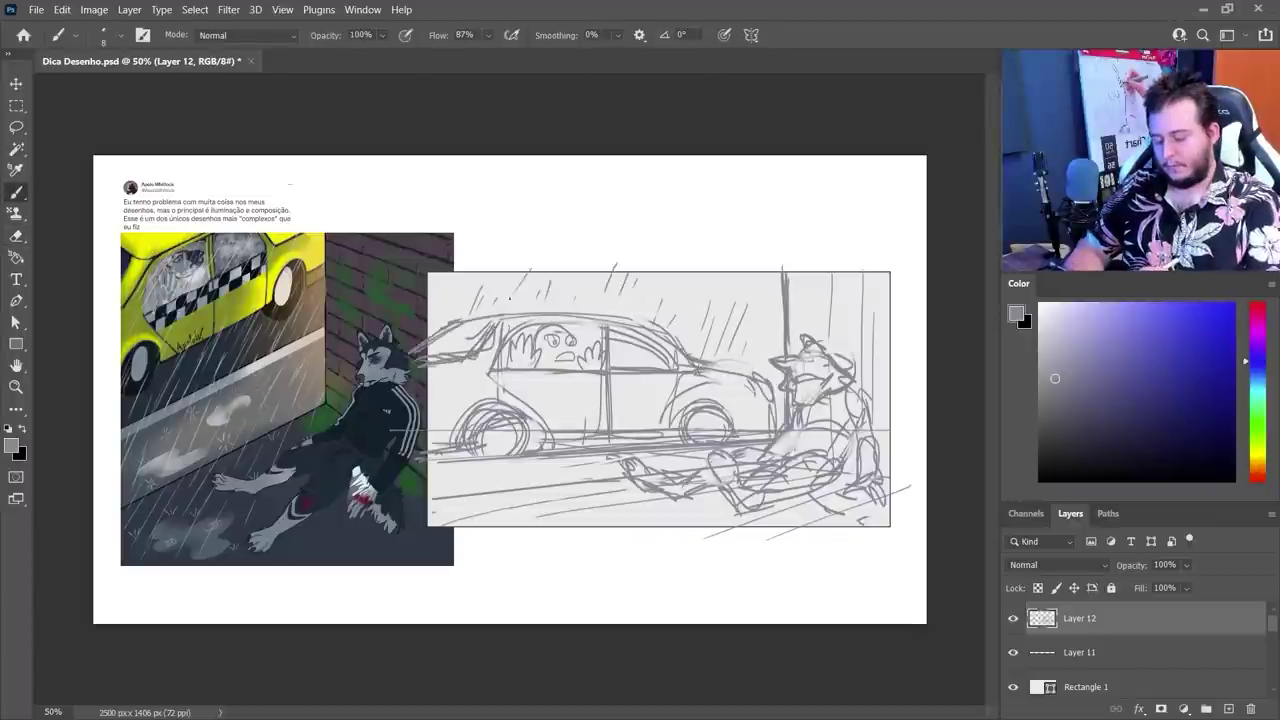
Add rain streaks and vertical building edges to the background above the car
left_click_drag(491, 269, 476, 289)
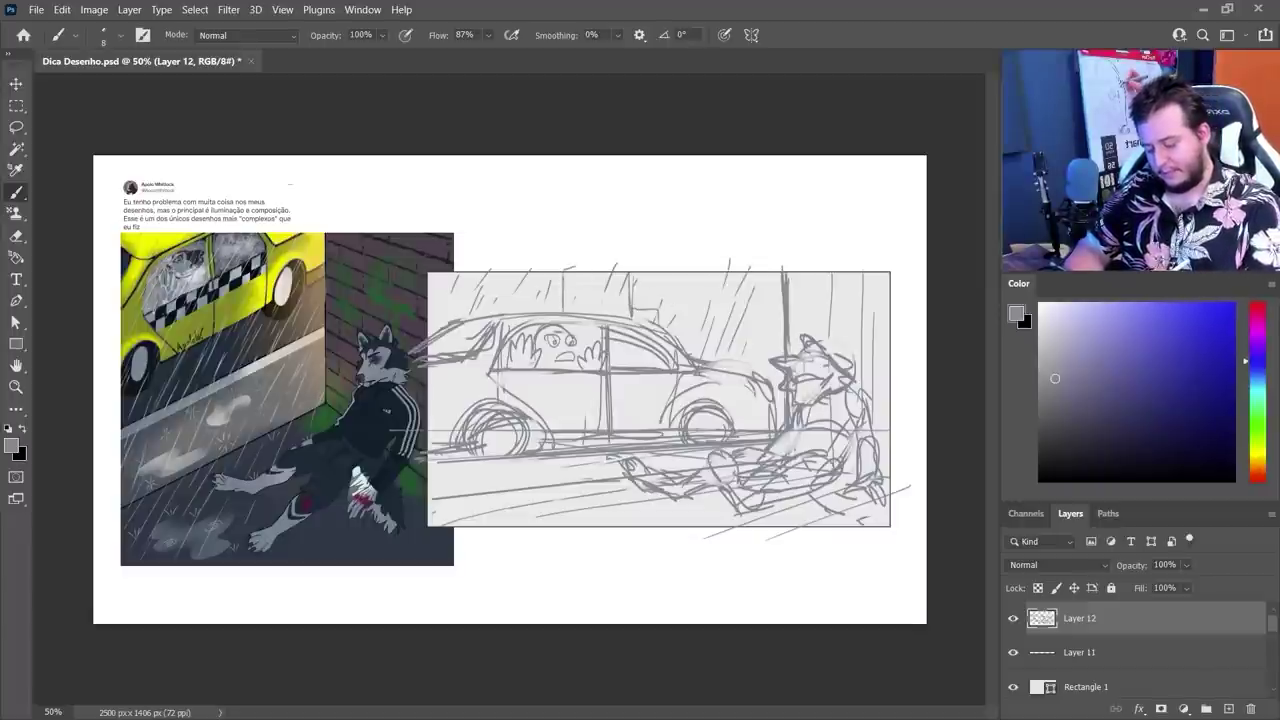
left_click_drag(674, 326, 660, 336)
left_click_drag(692, 277, 688, 341)
left_click_drag(729, 281, 722, 362)
left_click_drag(738, 330, 736, 343)
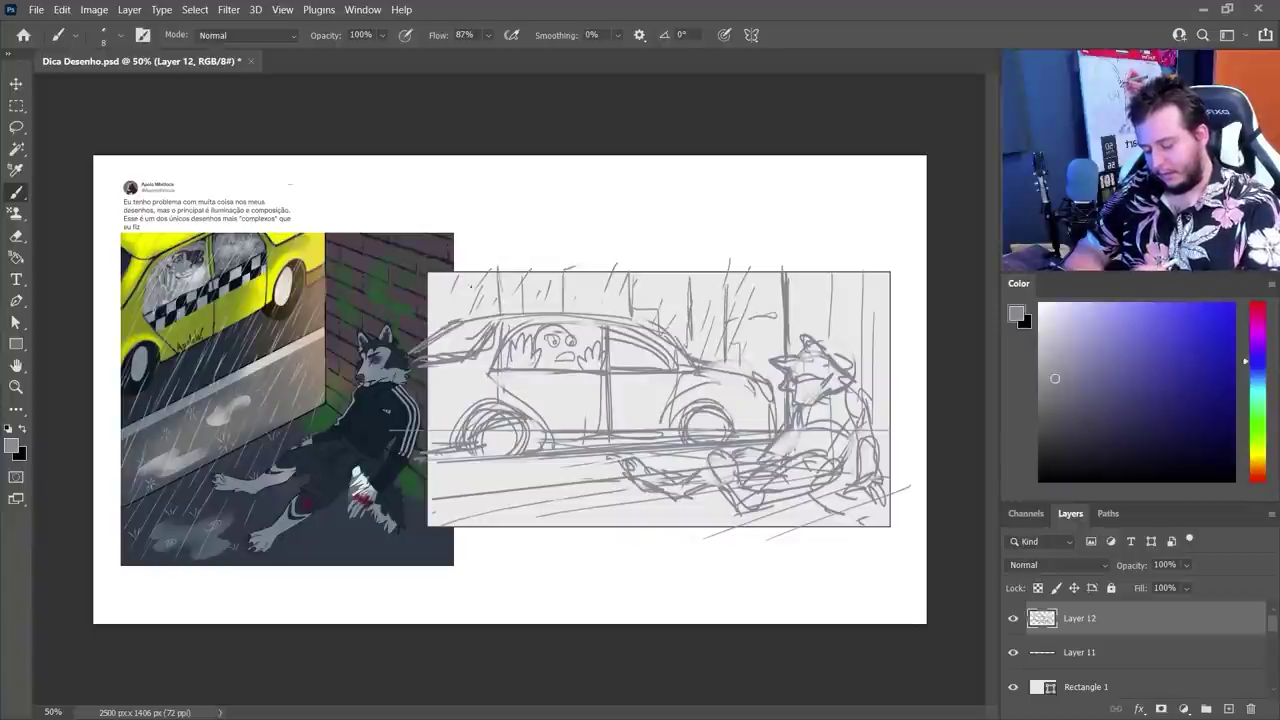
Sketch horizontal building lines above the car roof and vertical background details between the car and the wall corner
left_click_drag(429, 279, 559, 295)
left_click_drag(455, 293, 568, 300)
left_click_drag(565, 284, 627, 302)
left_click_drag(633, 305, 673, 319)
left_click_drag(622, 262, 621, 311)
left_click_drag(748, 342, 749, 361)
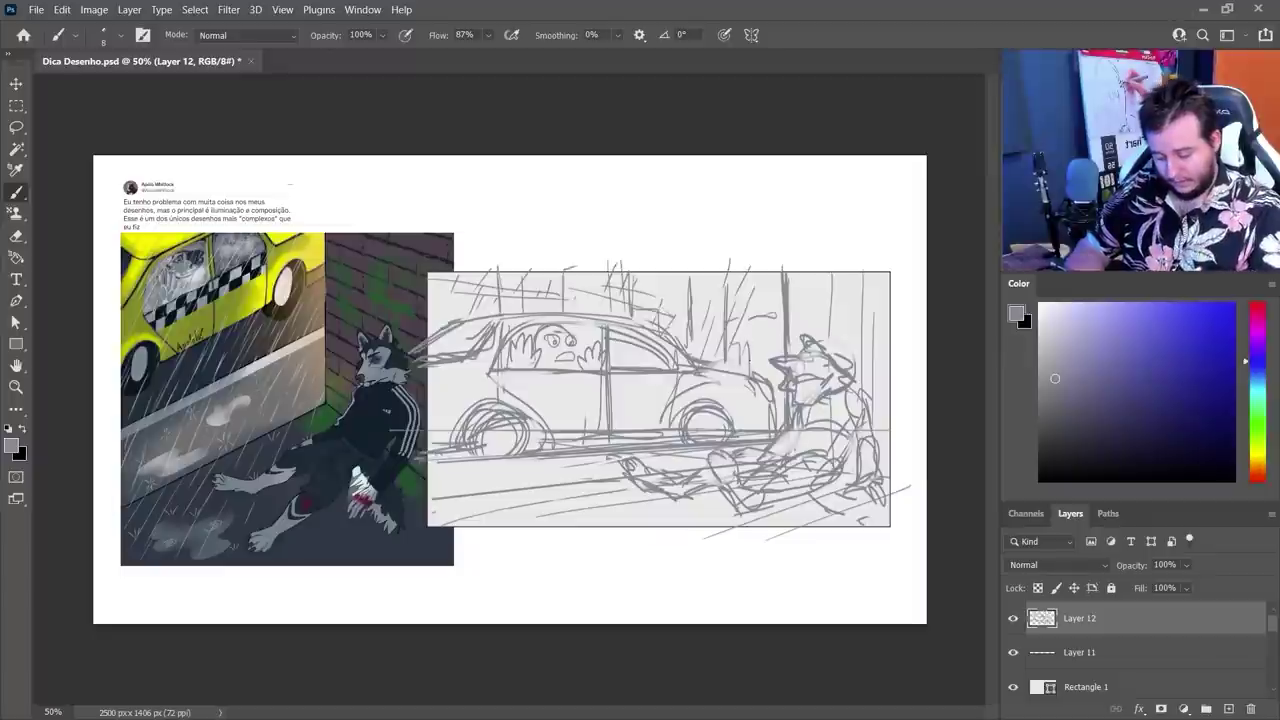
left_click_drag(766, 312, 764, 364)
left_click_drag(763, 284, 758, 368)
left_click_drag(750, 300, 740, 360)
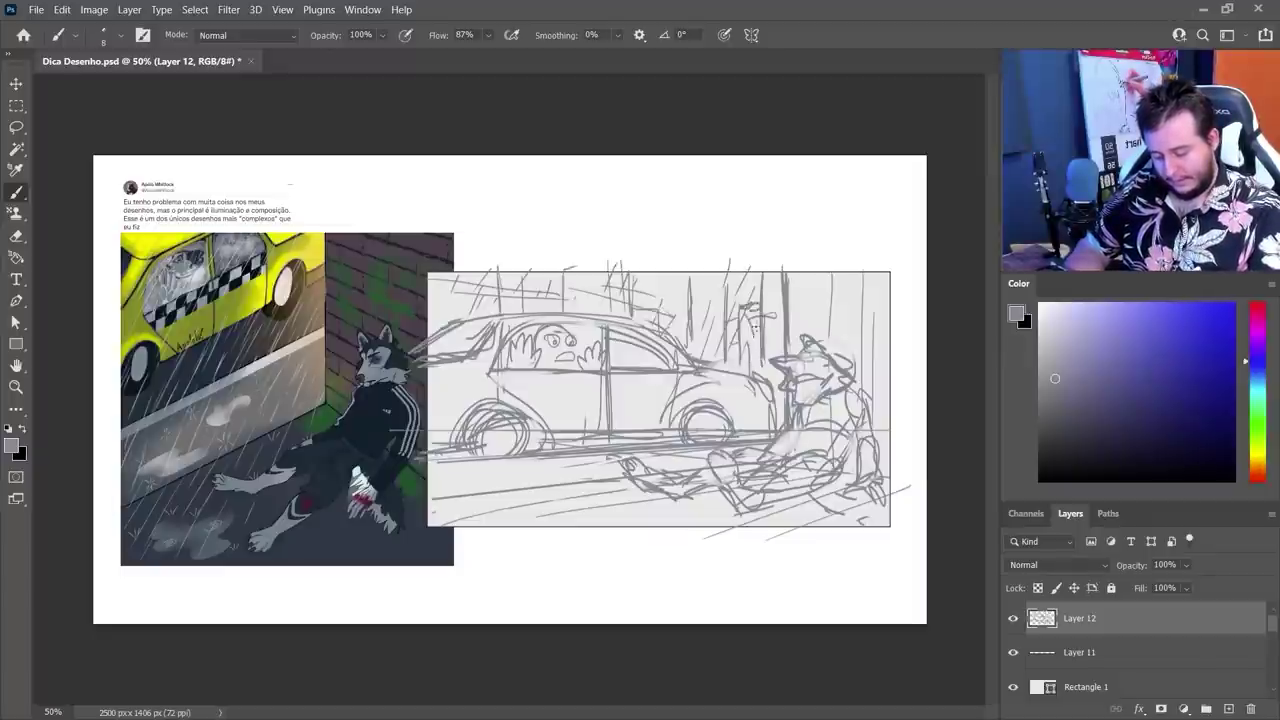
Erase the wolf's outstretched far foot and redraw its sole and toes
key("e")
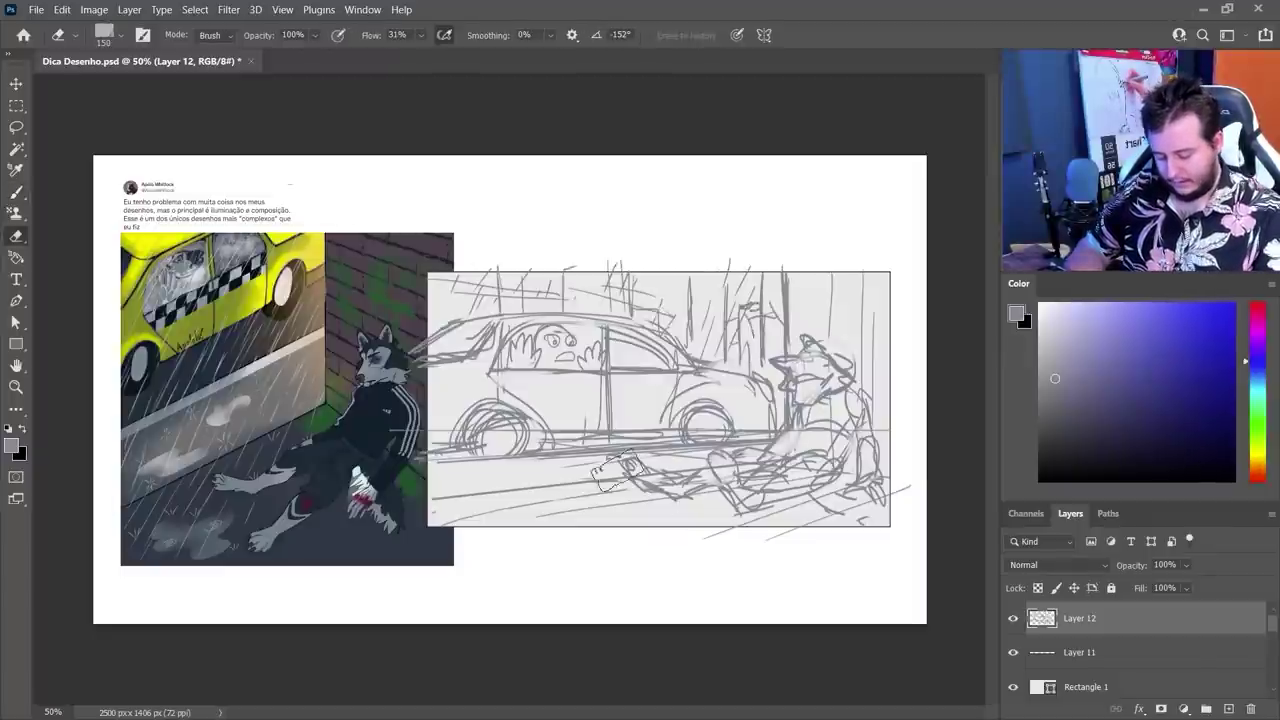
key("b")
left_click_drag(612, 464, 634, 476)
left_click_drag(609, 455, 620, 477)
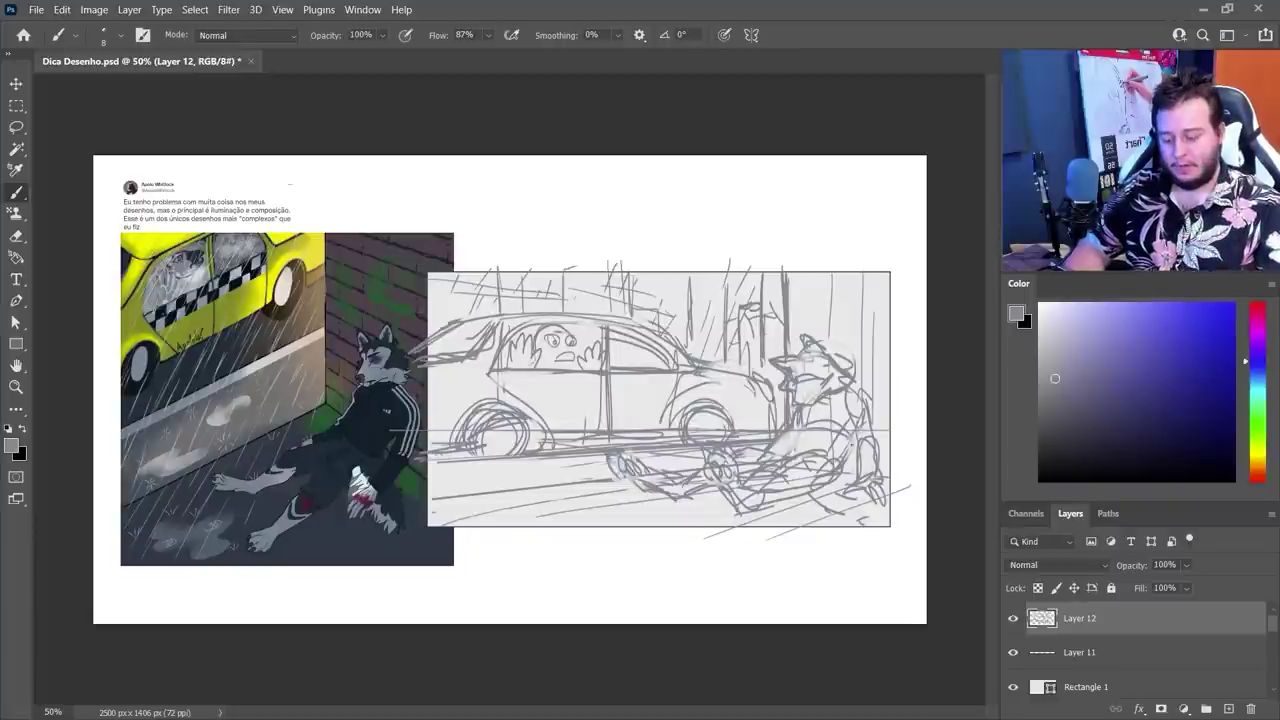
mouse_move(853, 235)
left_mouse_down()
mouse_move(836, 318)
mouse_move(865, 293)
left_mouse_up()
key("ctrl+z")
key("ctrl+z")
mouse_move(508, 258)
left_mouse_down()
mouse_move(474, 272)
mouse_move(467, 415)
left_mouse_up()
left_click_drag(565, 258, 617, 431)
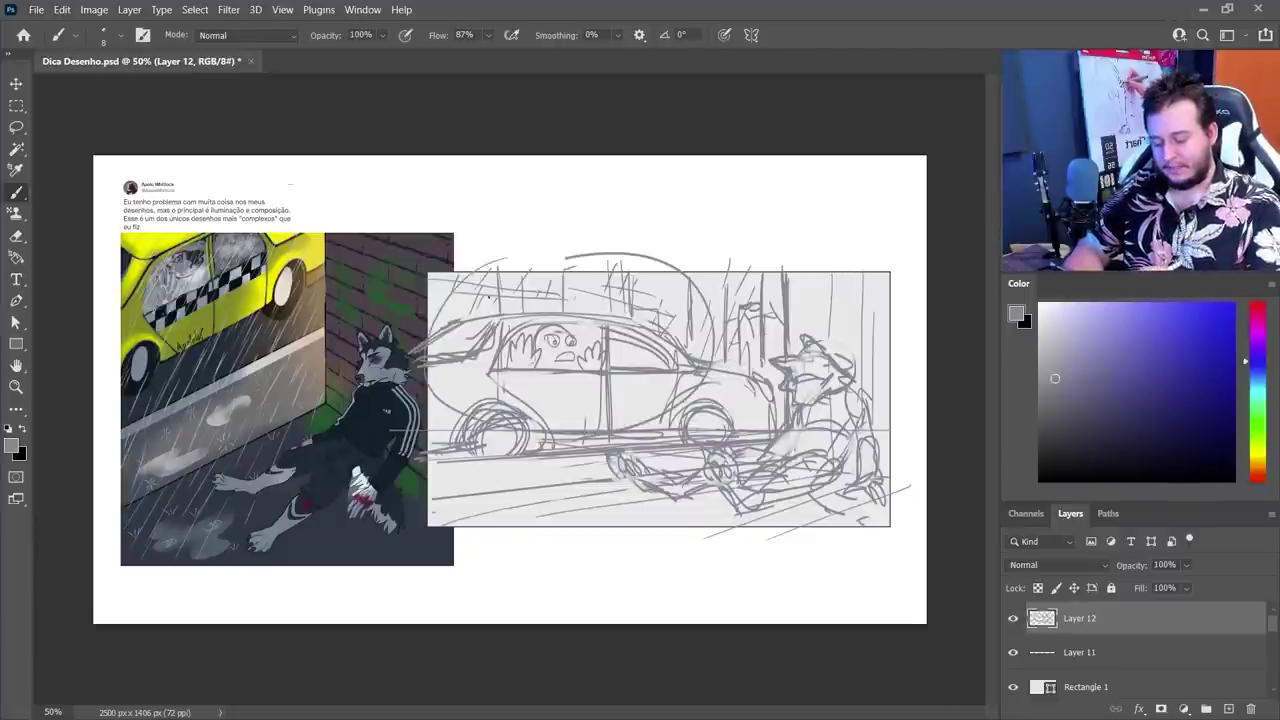
key("ctrl+z")
key("ctrl+z")
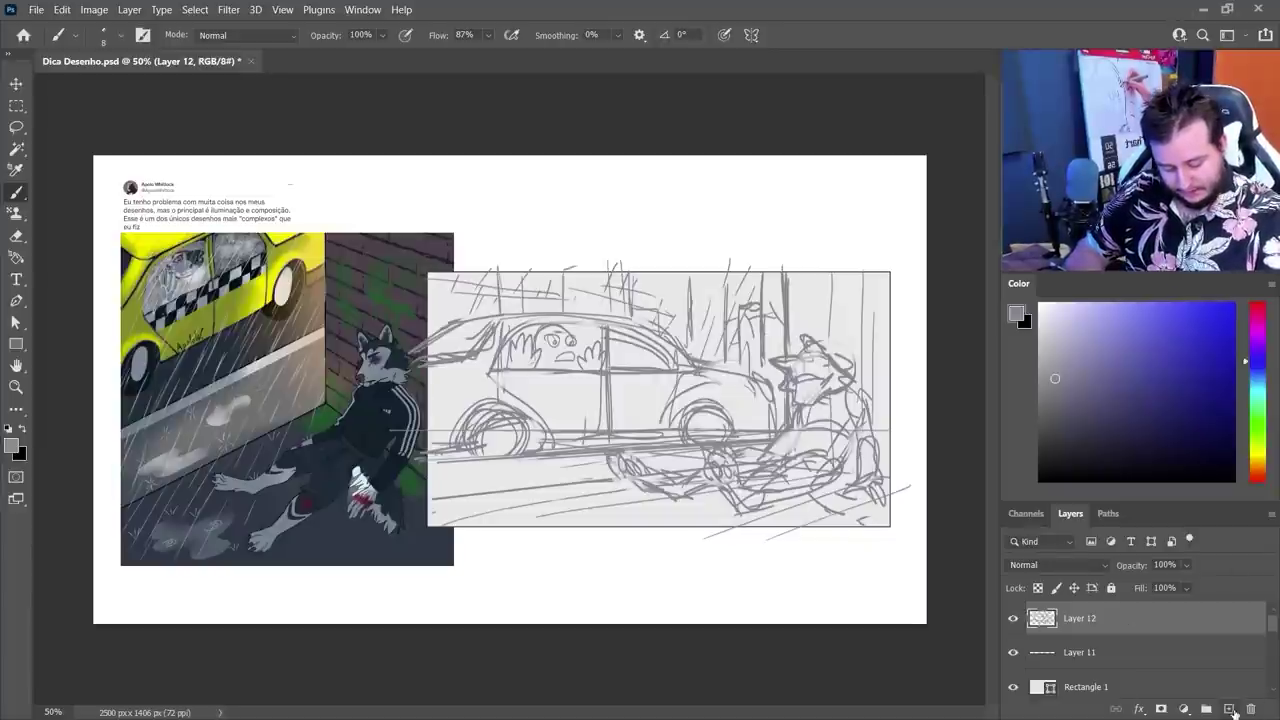
Add a new layer, duplicate Layer 12 as a faint 9% opacity guide with the original hidden, and select Layer 13
left_click(1228, 708)
left_click(1100, 652)
left_click_drag(1186, 564, 1131, 588)
key("ctrl+j")
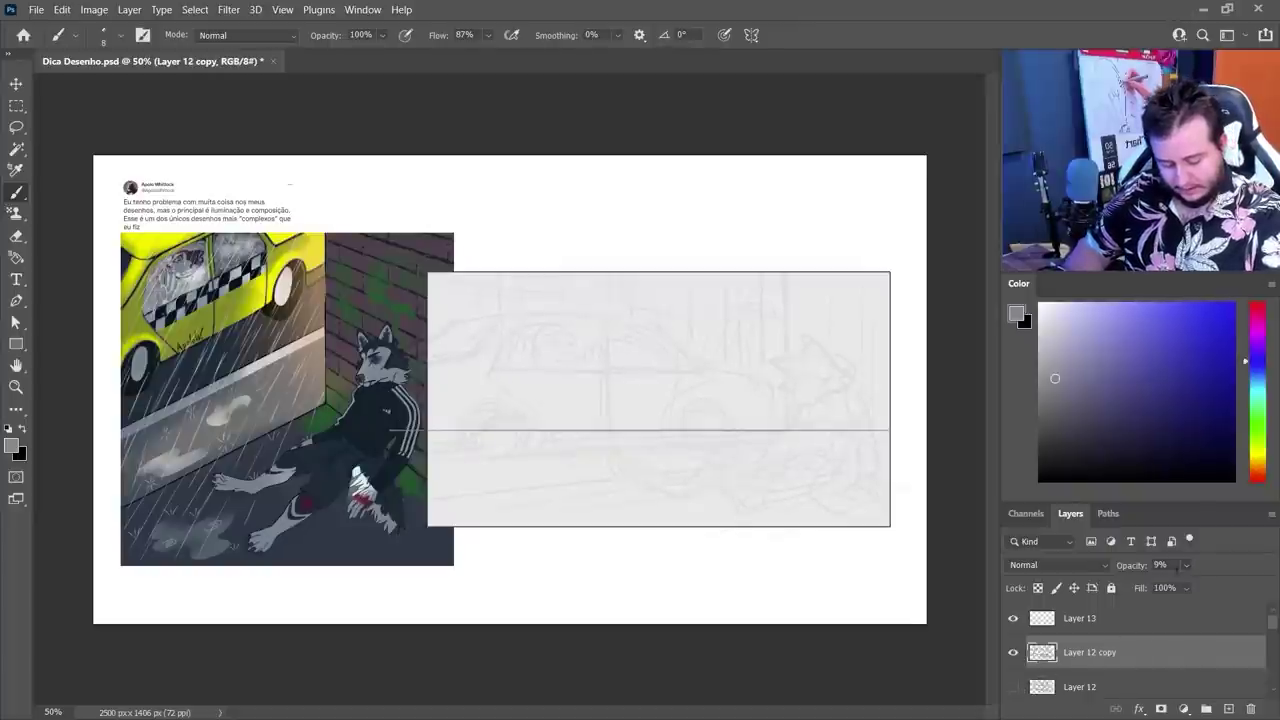
left_click(1188, 587)
left_click(1120, 619)
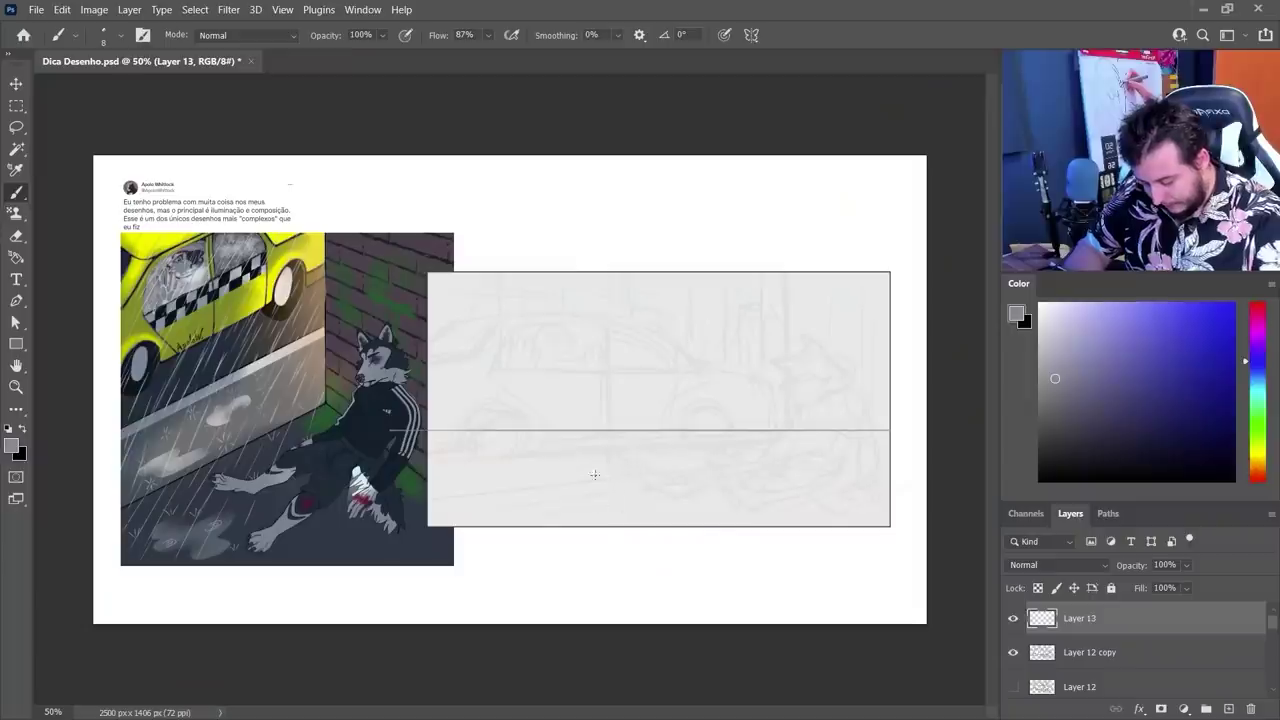
Sketch the soles of the wolf's two feet larger in the foreground of the panel on Layer 13
left_click_drag(592, 457, 590, 490)
mouse_move(581, 467)
left_mouse_down()
mouse_move(616, 455)
mouse_move(651, 497)
left_mouse_up()
mouse_move(583, 468)
left_mouse_down()
mouse_move(639, 478)
mouse_move(634, 521)
left_mouse_up()
left_click_drag(592, 488, 676, 520)
mouse_move(506, 470)
left_mouse_down()
mouse_move(576, 440)
mouse_move(552, 478)
left_mouse_up()
key("e")
key("b")
left_click_drag(509, 439, 548, 443)
left_click_drag(510, 439, 557, 492)
Draw the wolf's outstretched legs and hip, and the rising front line of its torso
left_click_drag(658, 488, 714, 467)
left_click_drag(772, 446, 760, 496)
left_click_drag(624, 457, 743, 442)
left_click_drag(743, 443, 789, 386)
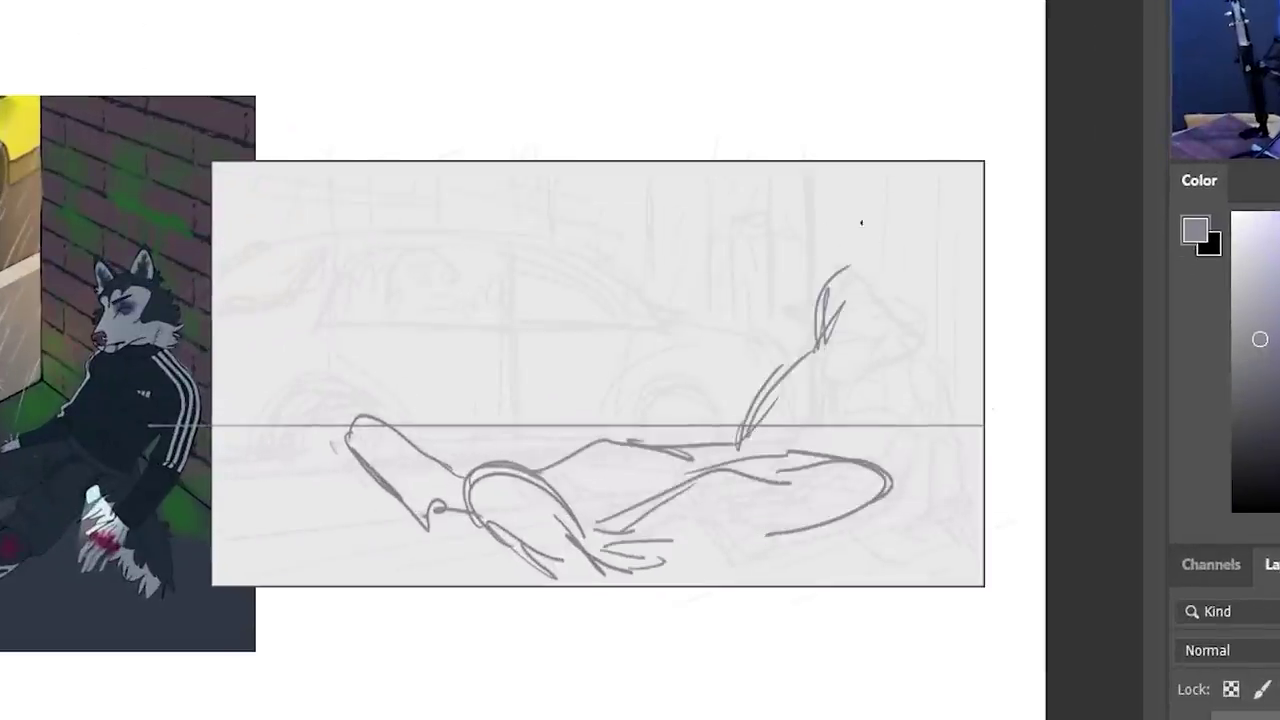
Sketch the wolf's lowered head with muzzle and ears above the torso line, transforming the sketch to fit the panel
left_click_drag(756, 233, 836, 196)
key("ctrl+t")
left_click_drag(897, 196, 847, 230)
key("Return")
left_click_drag(725, 250, 800, 270)
mouse_move(777, 243)
left_mouse_down()
mouse_move(750, 317)
mouse_move(808, 312)
left_mouse_up()
mouse_move(862, 236)
left_mouse_down()
mouse_move(807, 318)
mouse_move(761, 289)
left_mouse_up()
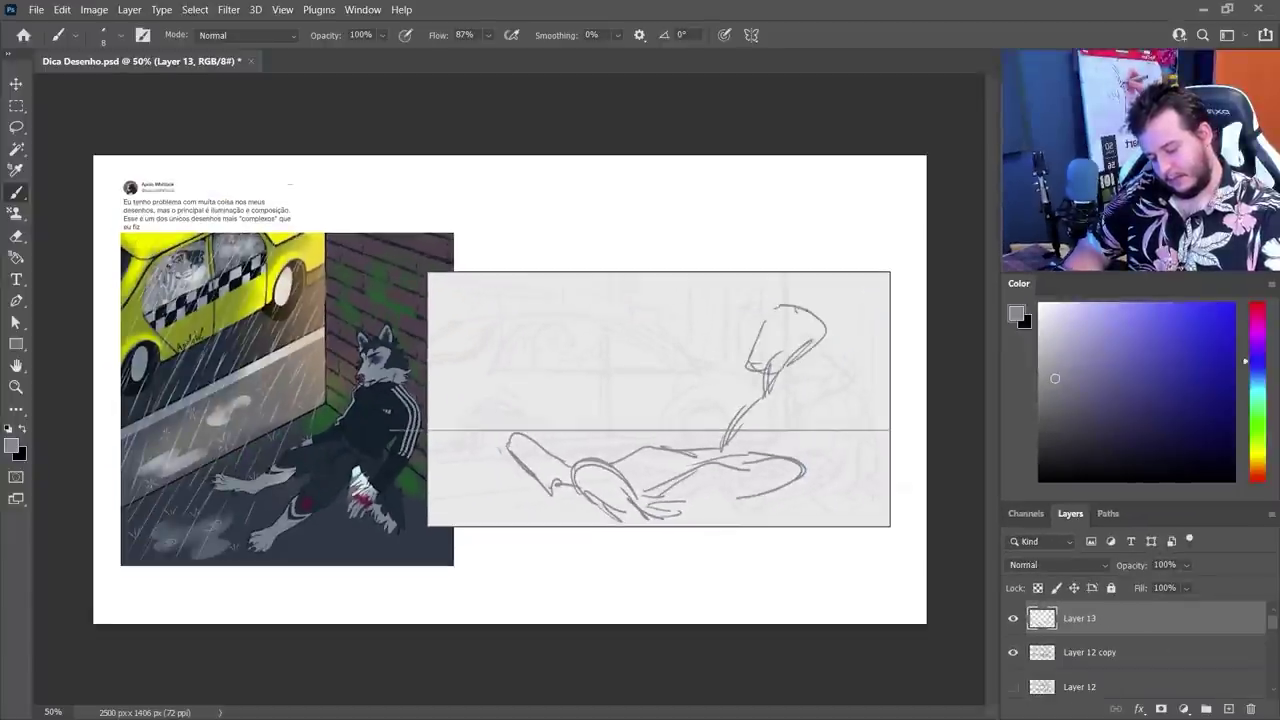
left_click_drag(733, 319, 762, 338)
Draw the wolf's neck, torso and waist, with one arm behind and the other hanging to the ground
left_click_drag(767, 410, 813, 418)
left_click_drag(756, 373, 699, 446)
left_click_drag(820, 373, 857, 355)
left_click_drag(833, 367, 860, 513)
left_click_drag(797, 455, 687, 463)
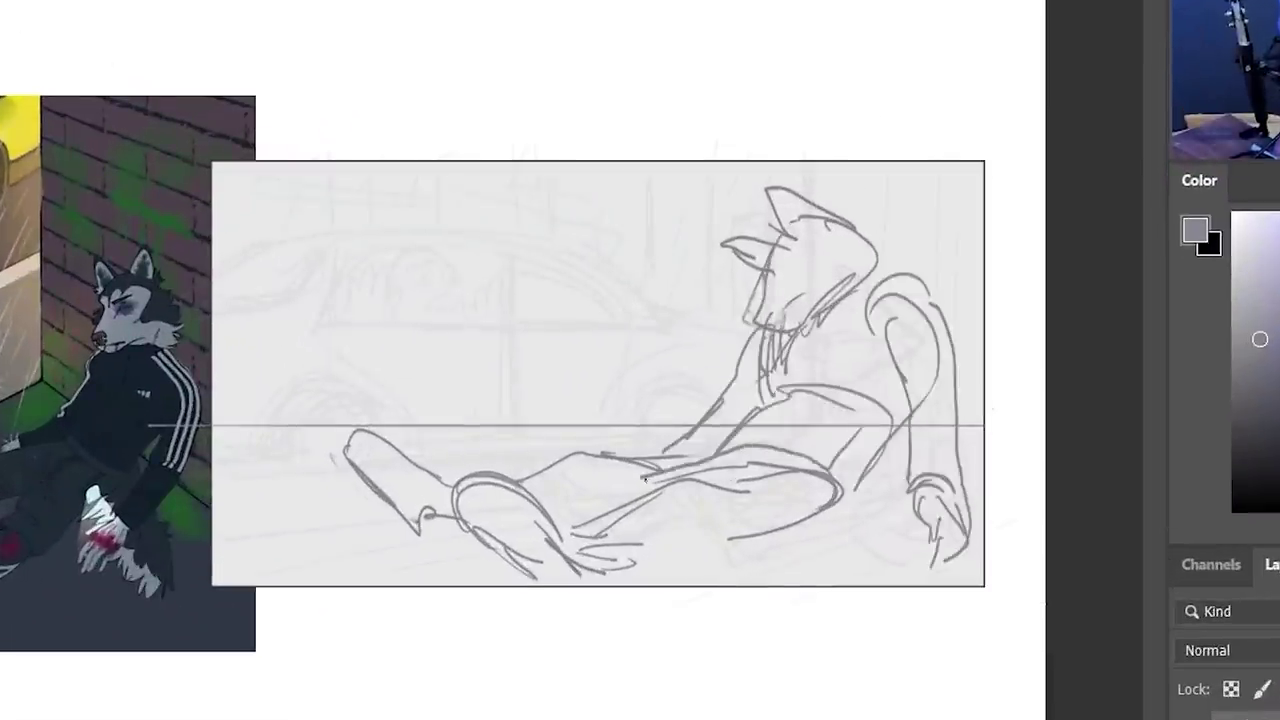
Refine the wolf's legs, toes and hip with ground shading strokes, and transform the whole figure to fit the panel
left_click_drag(744, 518, 588, 562)
left_click_drag(445, 474, 484, 478)
mouse_move(330, 424)
left_mouse_down()
mouse_move(376, 436)
mouse_move(420, 497)
left_mouse_up()
left_click_drag(580, 446, 718, 454)
mouse_move(682, 458)
left_mouse_down()
mouse_move(596, 530)
mouse_move(640, 488)
left_mouse_up()
left_click_drag(788, 494, 748, 532)
left_click_drag(806, 548, 830, 570)
key("ctrl+t")
left_click_drag(972, 186, 946, 226)
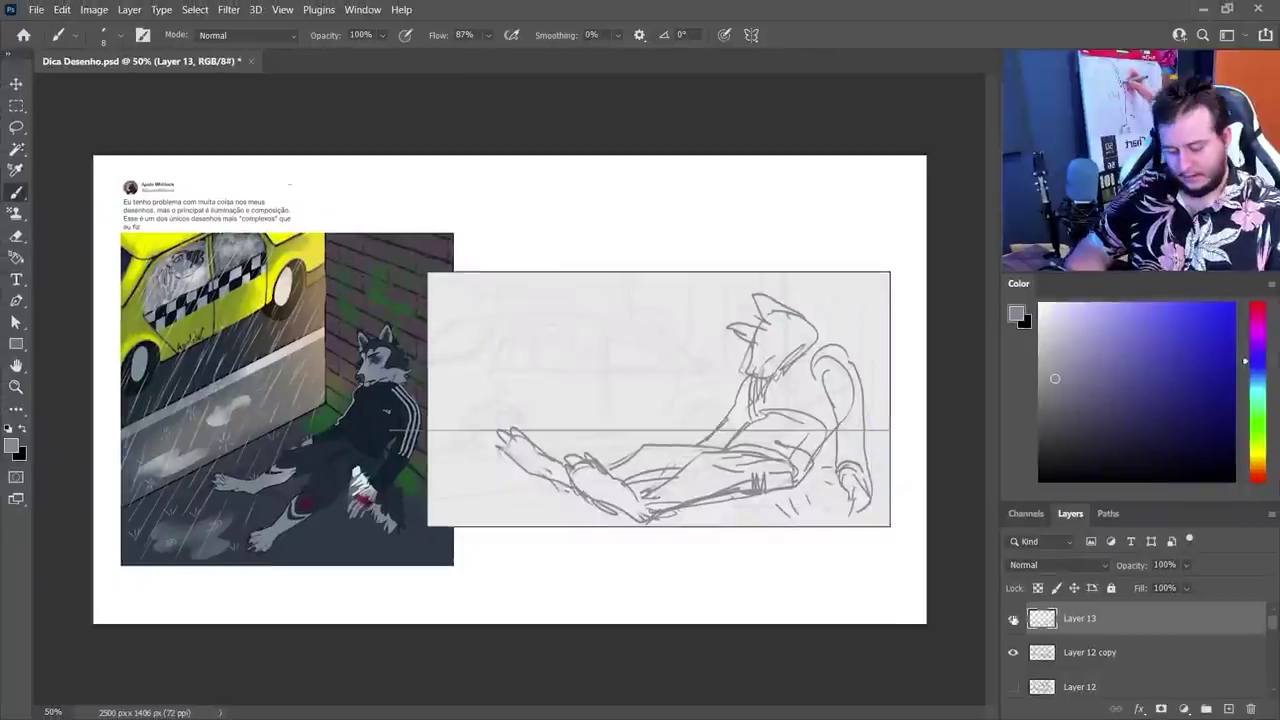
Toggle the visibility of Layer 13 to compare the new wolf with the faint earlier sketch
left_click(1013, 618)
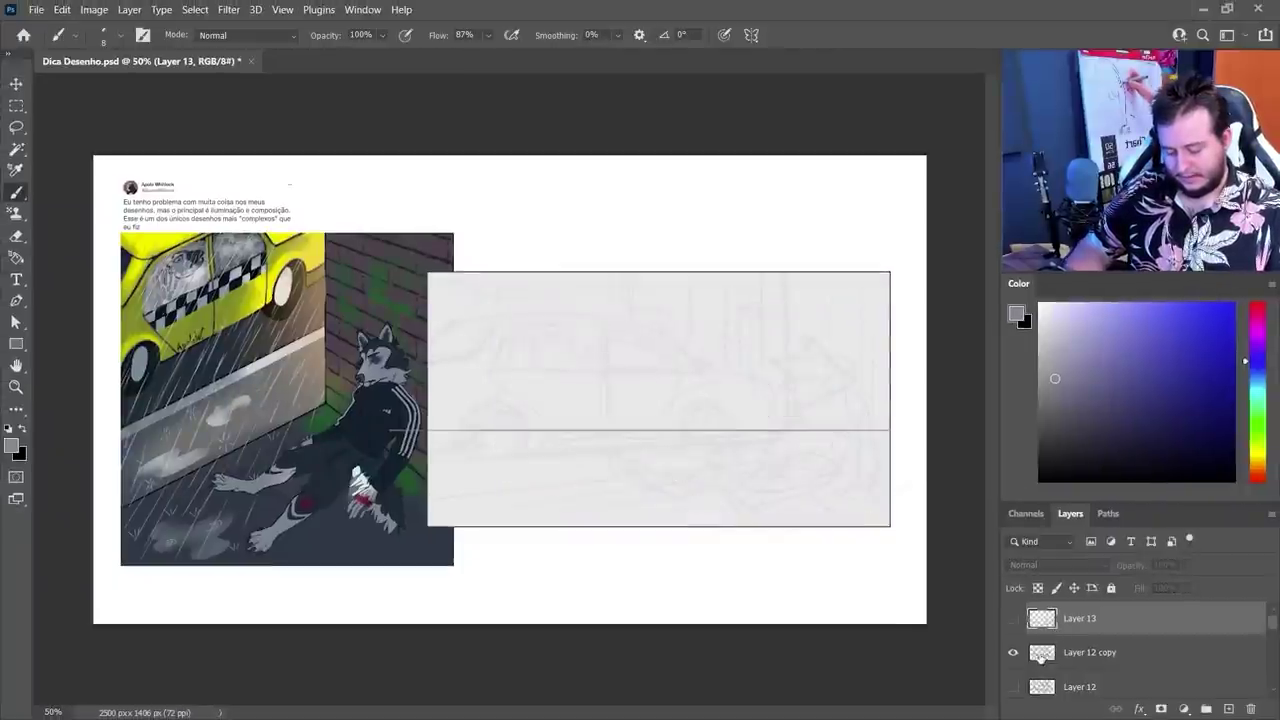
left_click(1013, 620)
left_click(1011, 622)
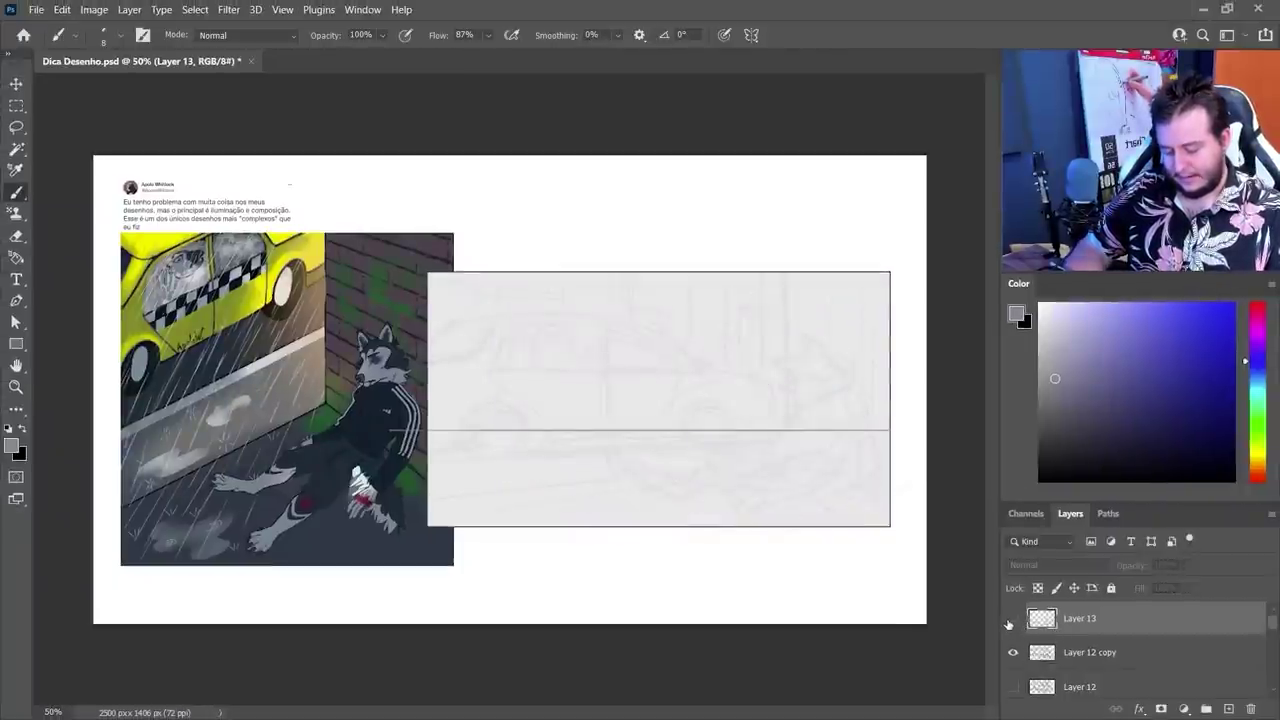
left_click(1011, 622)
left_click(1011, 622)
left_click(1011, 622)
Erase the wolf's cheek lines and redraw its face with a furry jagged cheek and an eye
key("e")
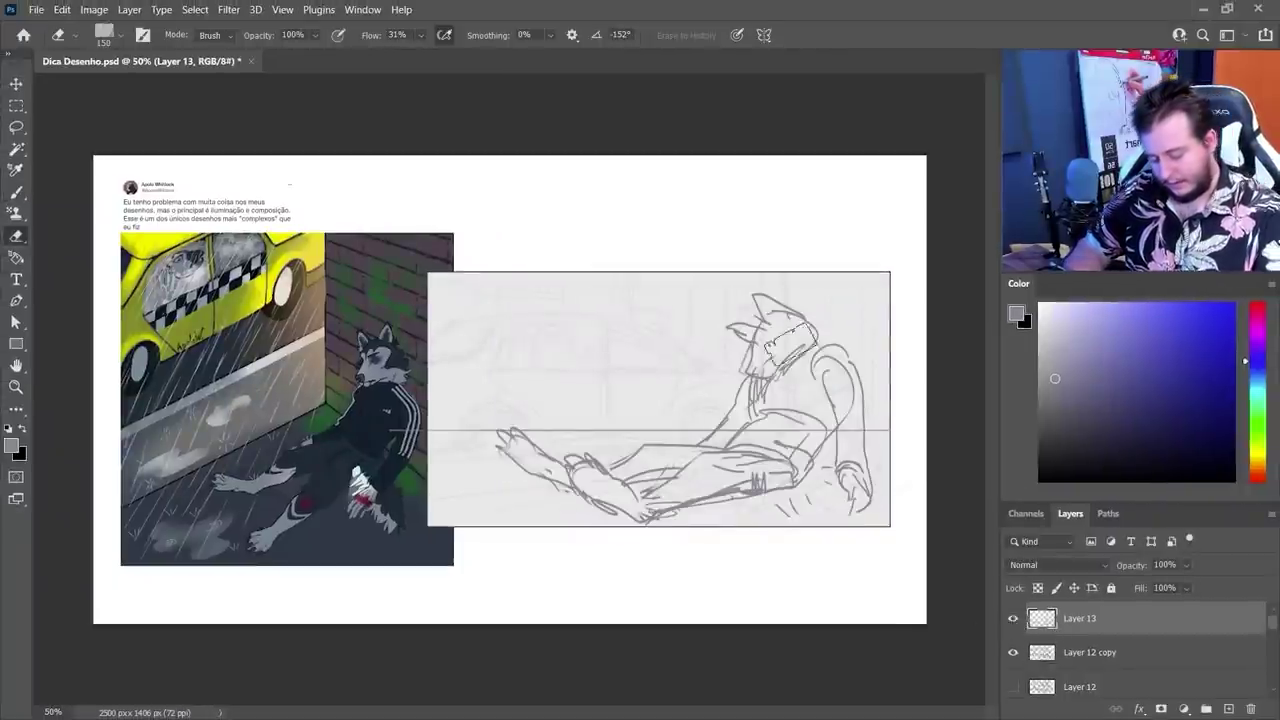
mouse_move(820, 340)
left_mouse_down()
mouse_move(806, 349)
mouse_move(820, 321)
mouse_move(812, 350)
mouse_move(748, 362)
left_mouse_up()
key("b")
key("e")
key("b")
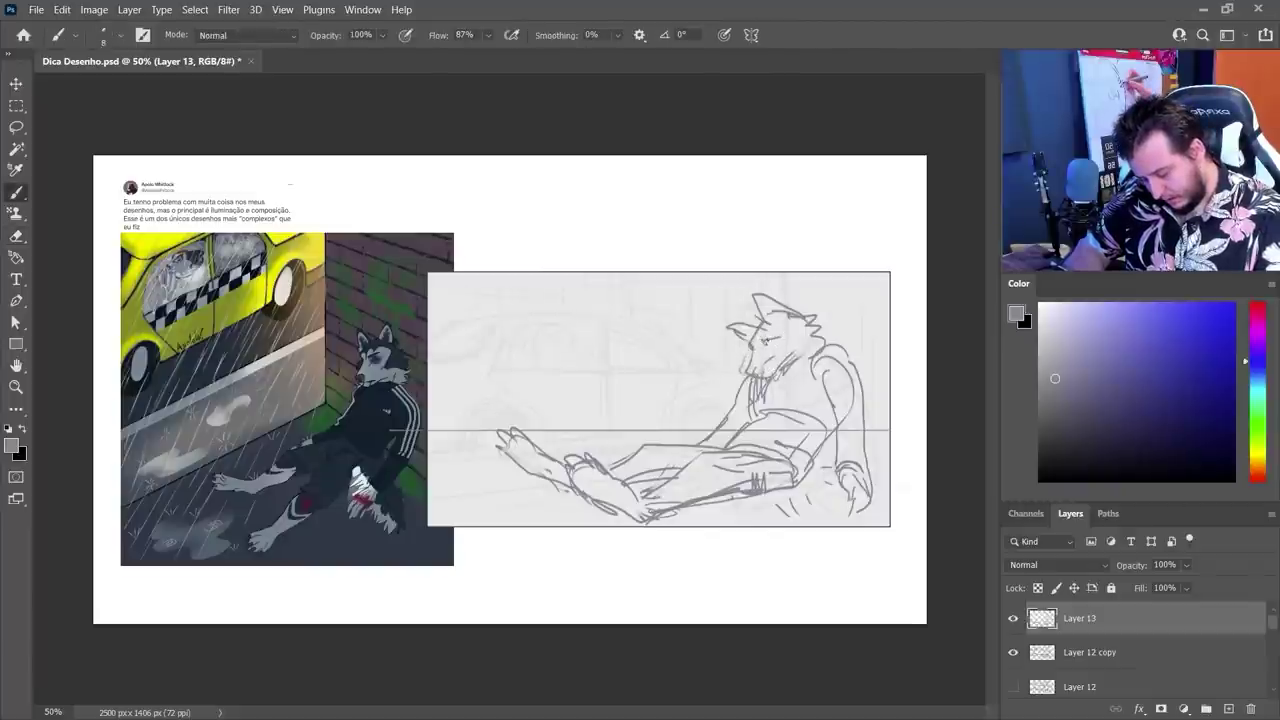
left_click_drag(774, 347, 782, 347)
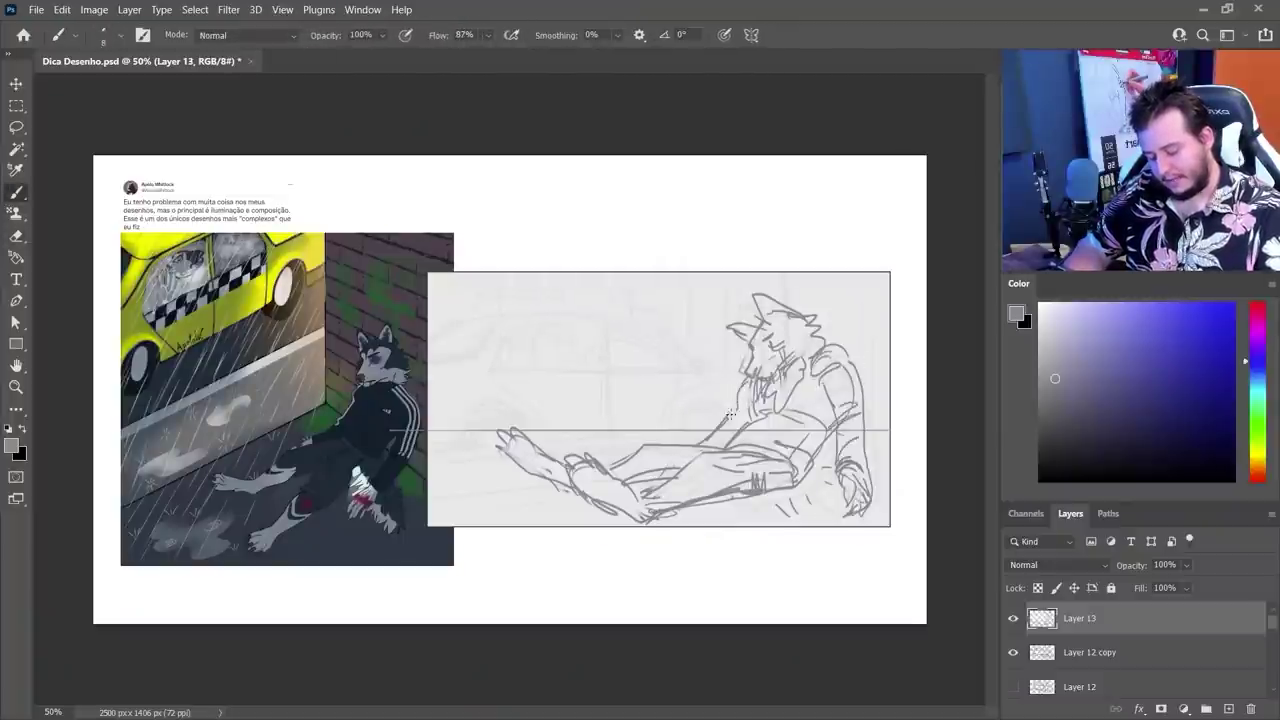
Redraw the wolf's far arm, then add the wall corner beside its head and the curb lines behind its legs
left_click_drag(730, 417, 703, 440)
left_click_drag(738, 346, 738, 390)
key("ctrl+z")
left_click_drag(734, 276, 734, 408)
left_click_drag(497, 440, 432, 457)
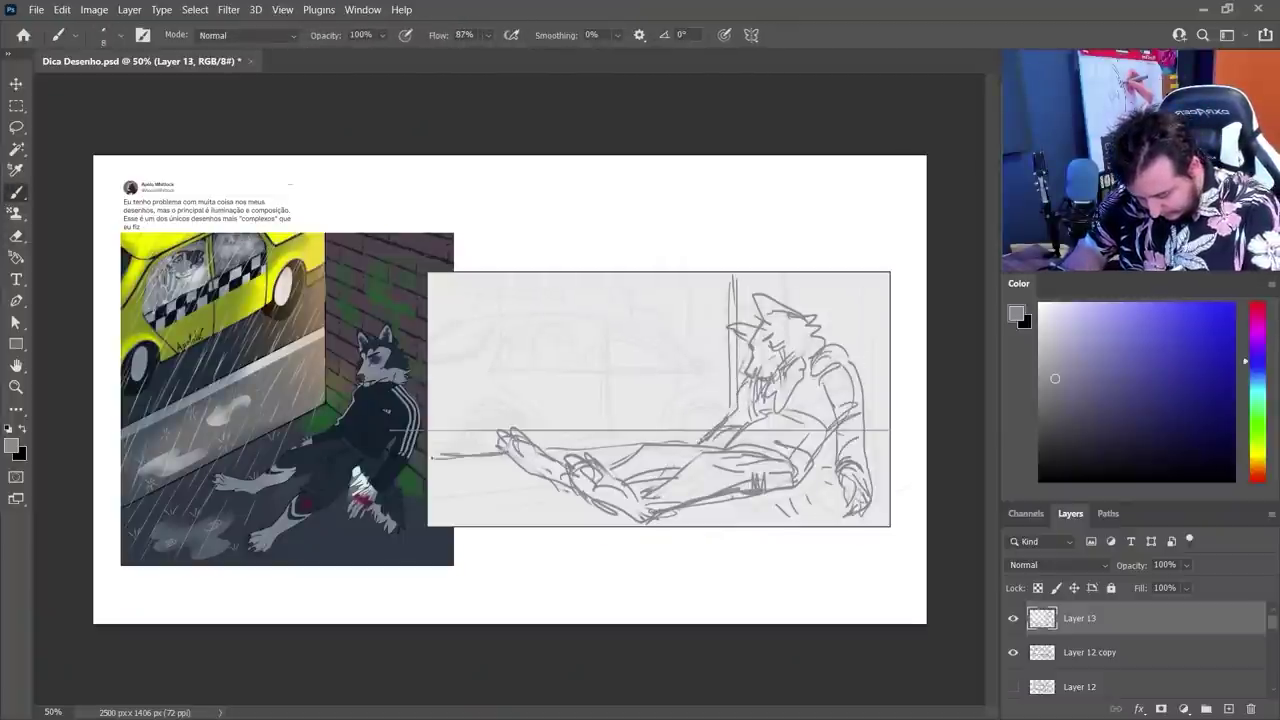
mouse_move(598, 436)
left_mouse_down()
mouse_move(437, 435)
mouse_move(704, 437)
left_mouse_up()
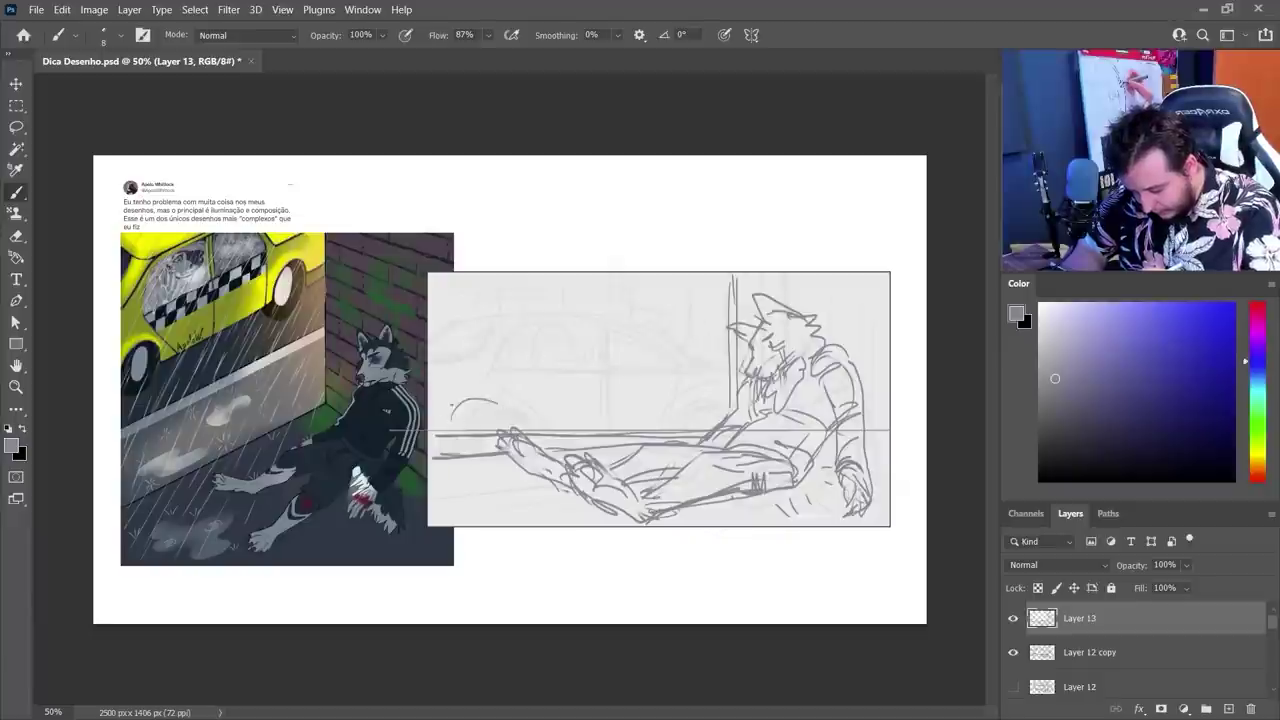
Sketch the car behind the wolf with a rear wheel arch, roofline, window outline and hood reaching the wall corner
mouse_move(442, 425)
left_mouse_down()
mouse_move(508, 424)
mouse_move(490, 330)
mouse_move(580, 293)
mouse_move(670, 327)
left_mouse_up()
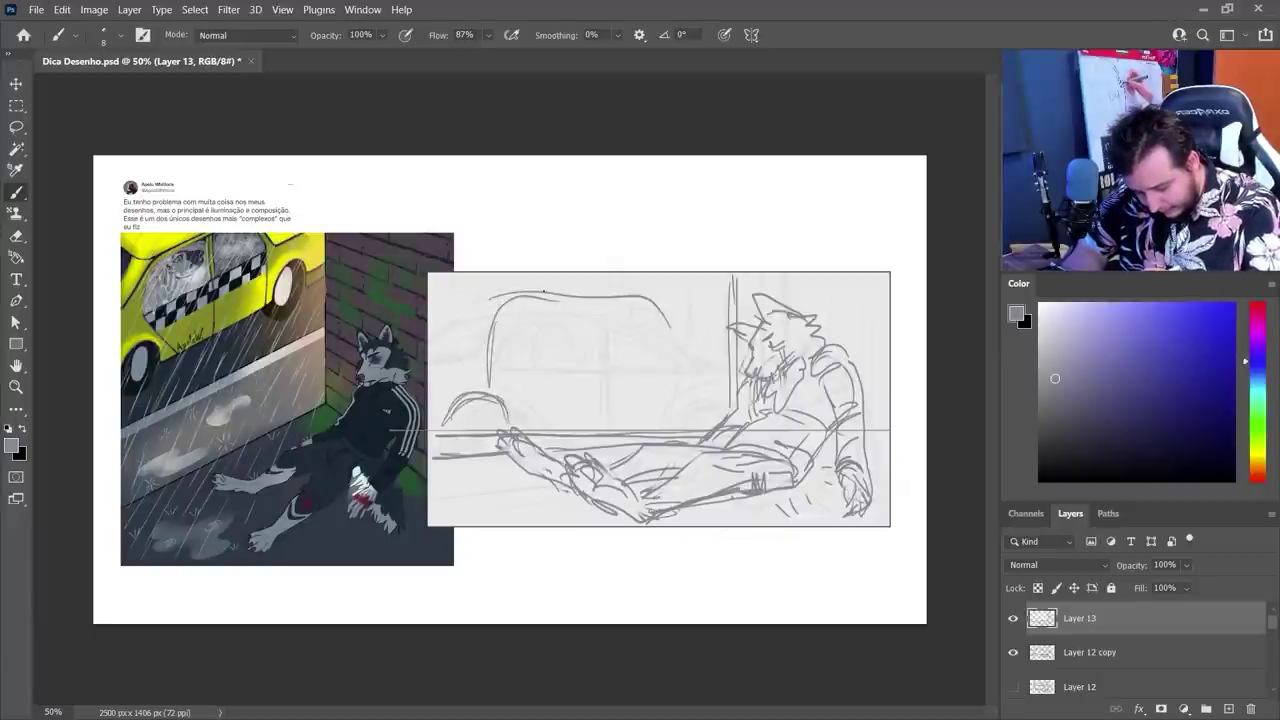
left_click_drag(544, 292, 660, 317)
key("e")
key("b")
mouse_move(500, 296)
left_mouse_down()
mouse_move(655, 304)
mouse_move(672, 352)
left_mouse_up()
left_click_drag(592, 294, 673, 352)
mouse_move(558, 294)
left_mouse_down()
mouse_move(451, 302)
mouse_move(596, 292)
mouse_move(700, 360)
mouse_move(732, 364)
left_mouse_up()
left_click_drag(697, 347, 728, 358)
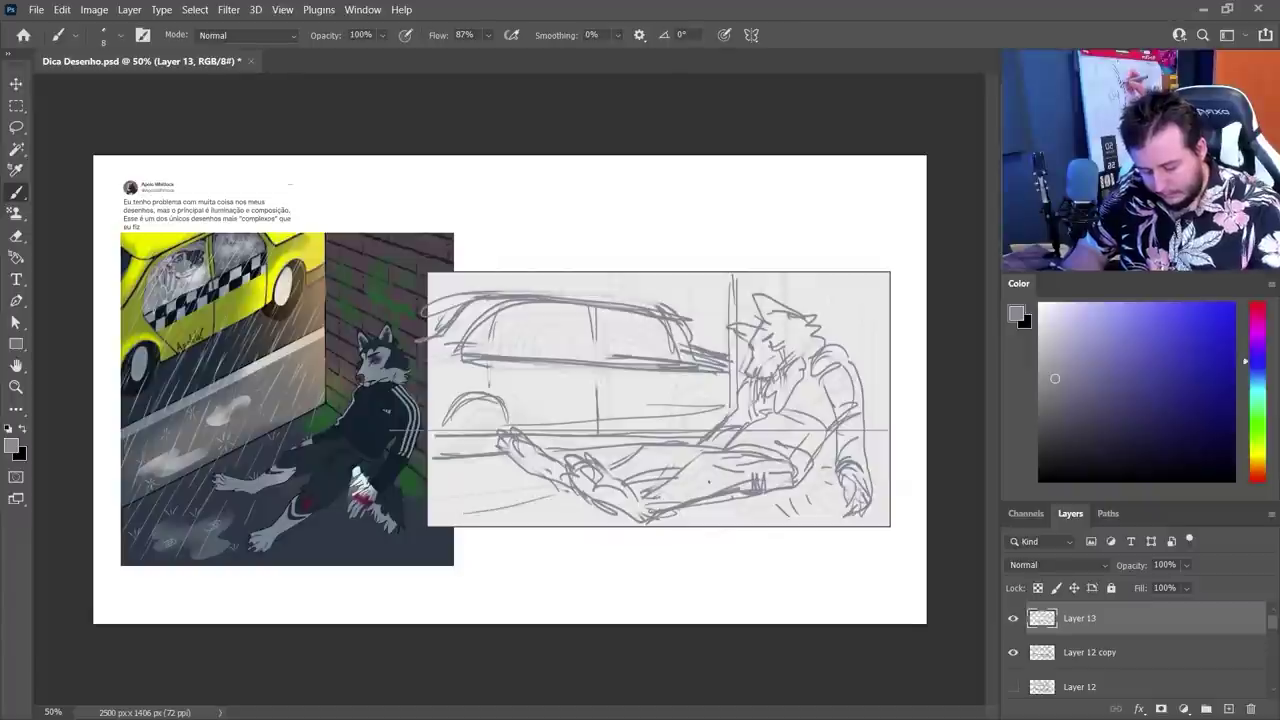
Sketch loose perspective lines around the wide frame, across the ground, over the reference picture's edge and above the frame
left_click_drag(804, 503, 673, 539)
left_click_drag(907, 469, 726, 585)
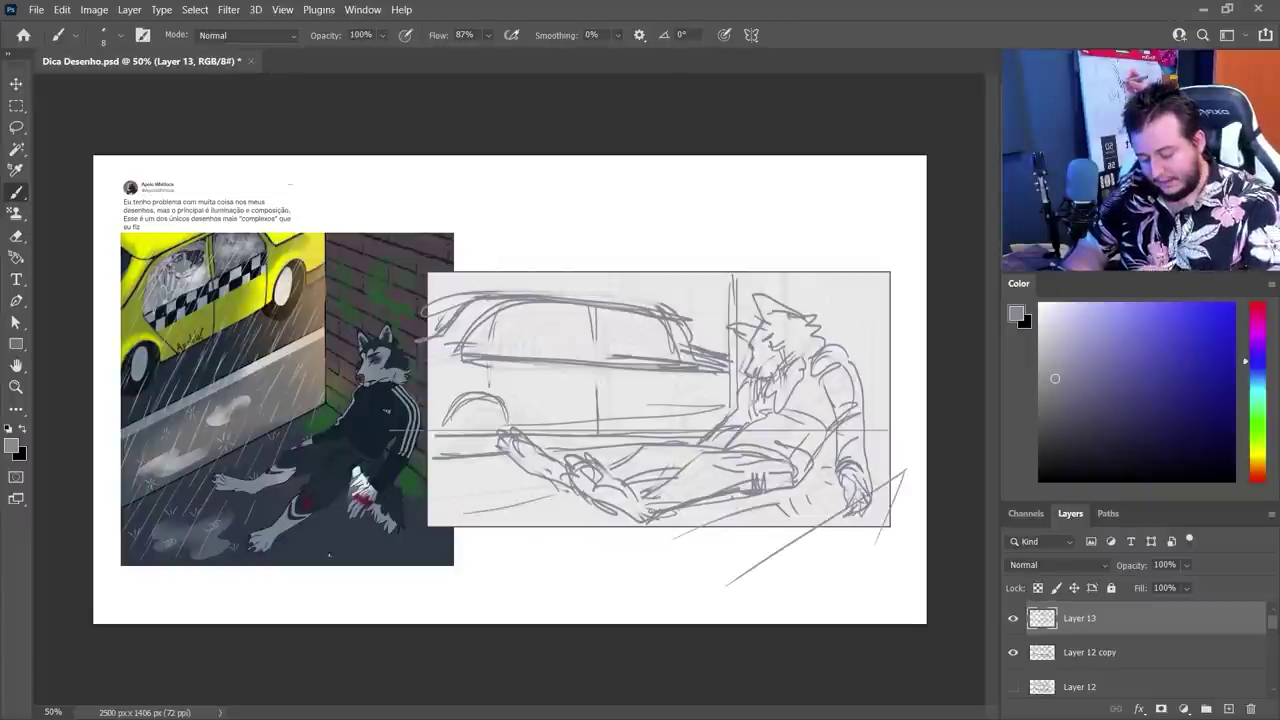
left_click_drag(408, 546, 556, 523)
left_click_drag(358, 504, 484, 487)
left_click_drag(362, 286, 426, 293)
left_click_drag(455, 245, 712, 325)
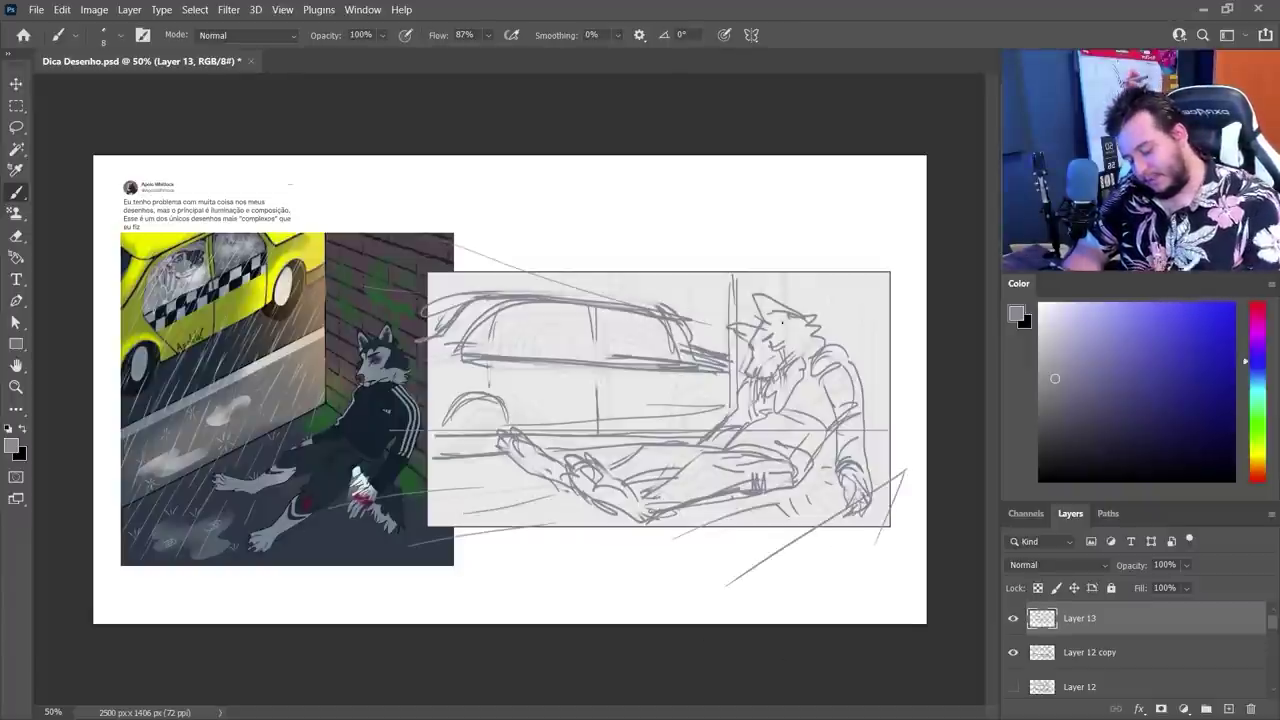
left_click_drag(570, 206, 676, 253)
left_click_drag(748, 179, 862, 255)
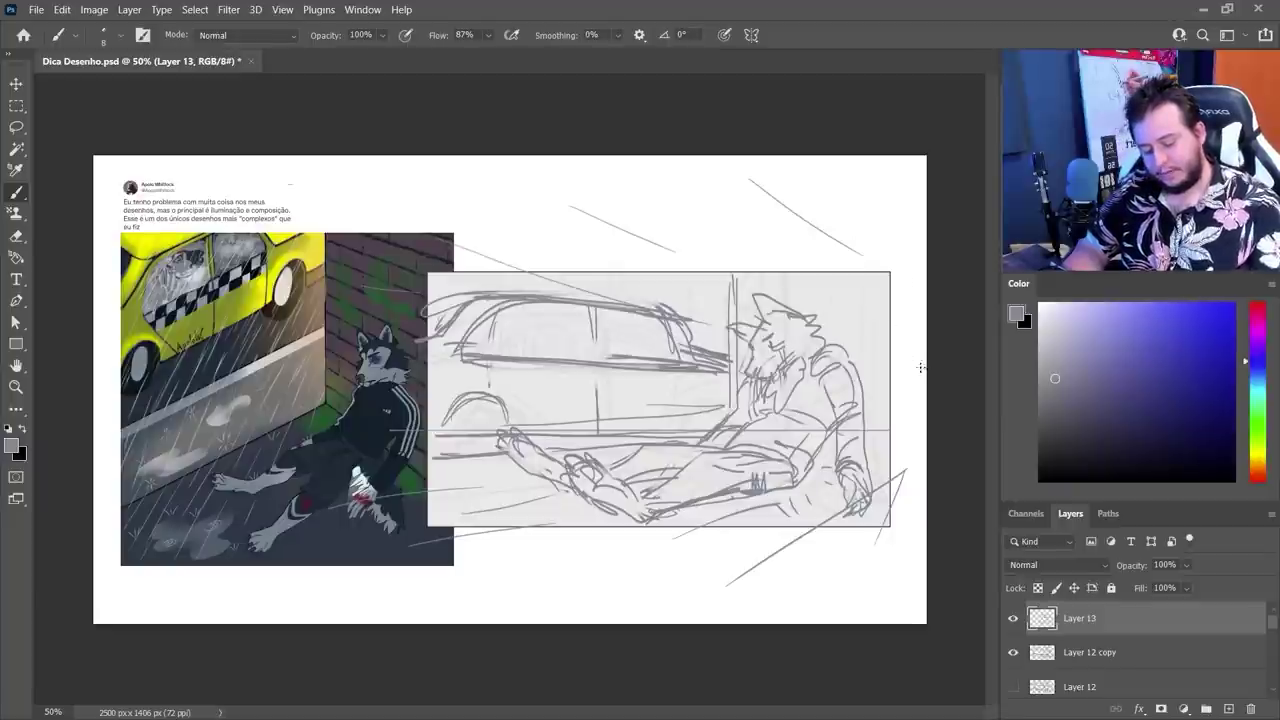
left_click_drag(921, 368, 920, 373)
left_click_drag(891, 361, 915, 361)
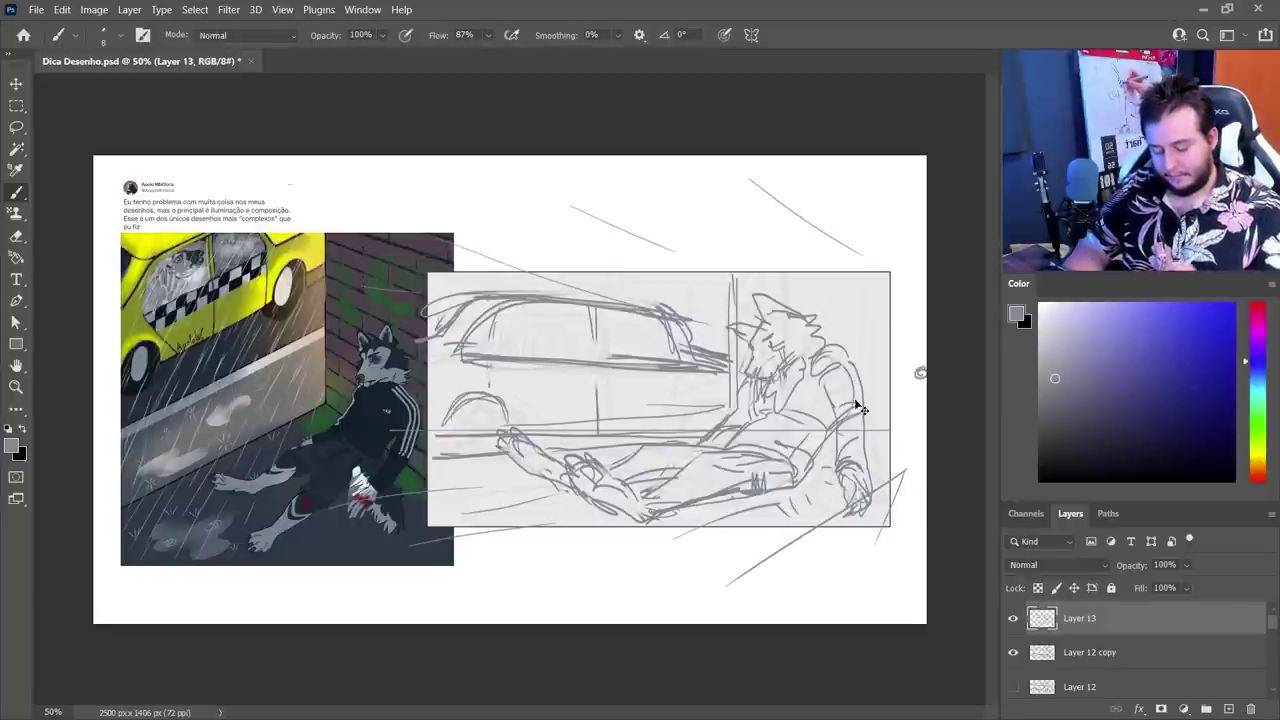
key("ctrl+z")
Clean up the wolf's shoulder and upper arm, then add horizontal and vertical wall lines behind its head
key("e")
mouse_move(822, 376)
left_mouse_down()
mouse_move(852, 416)
mouse_move(835, 434)
mouse_move(863, 440)
left_mouse_up()
key("b")
key("e")
key("b")
left_click_drag(730, 311, 891, 285)
left_click_drag(780, 274, 780, 299)
left_click_drag(794, 274, 794, 306)
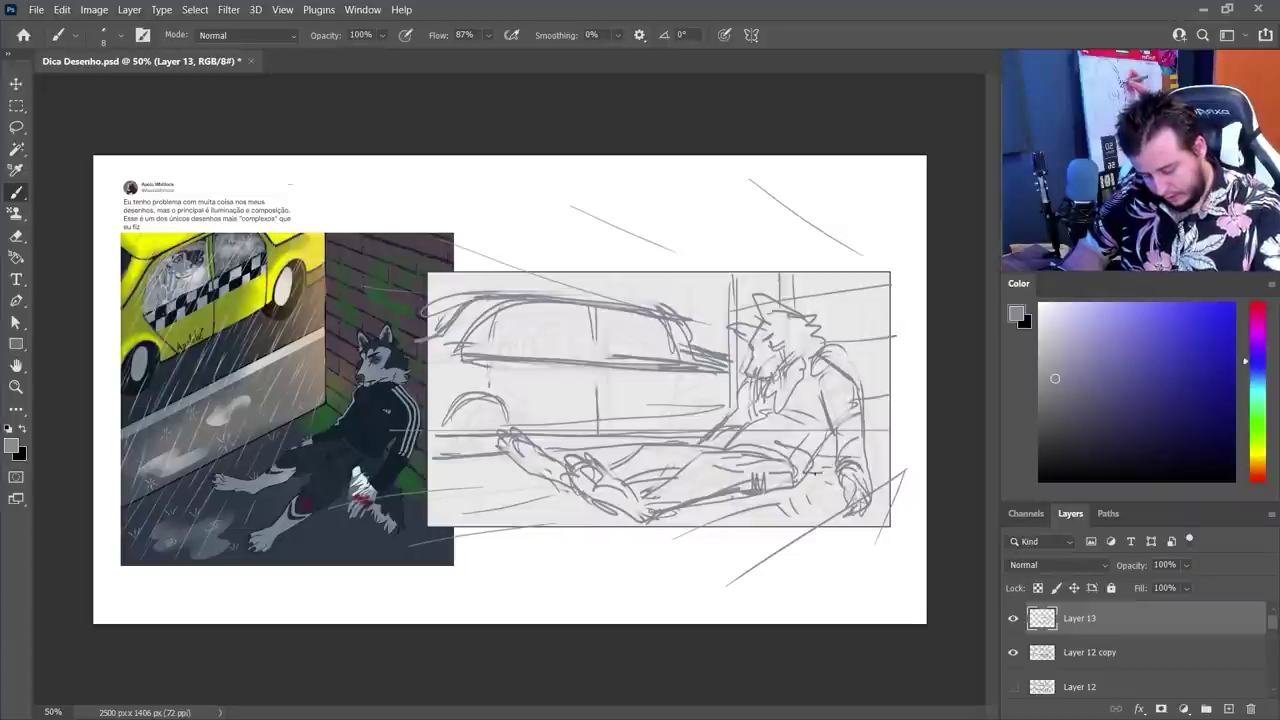
Draw paving lines fanning out in perspective from beneath the wolf and its legs to beyond the frame's lower edge
left_click_drag(808, 473, 911, 478)
left_click_drag(771, 491, 895, 527)
left_click_drag(710, 507, 834, 562)
left_click_drag(518, 462, 687, 624)
mouse_move(464, 465)
left_mouse_down()
mouse_move(520, 624)
mouse_move(433, 588)
left_mouse_up()
left_click_drag(692, 529, 808, 612)
left_click_drag(822, 557, 924, 622)
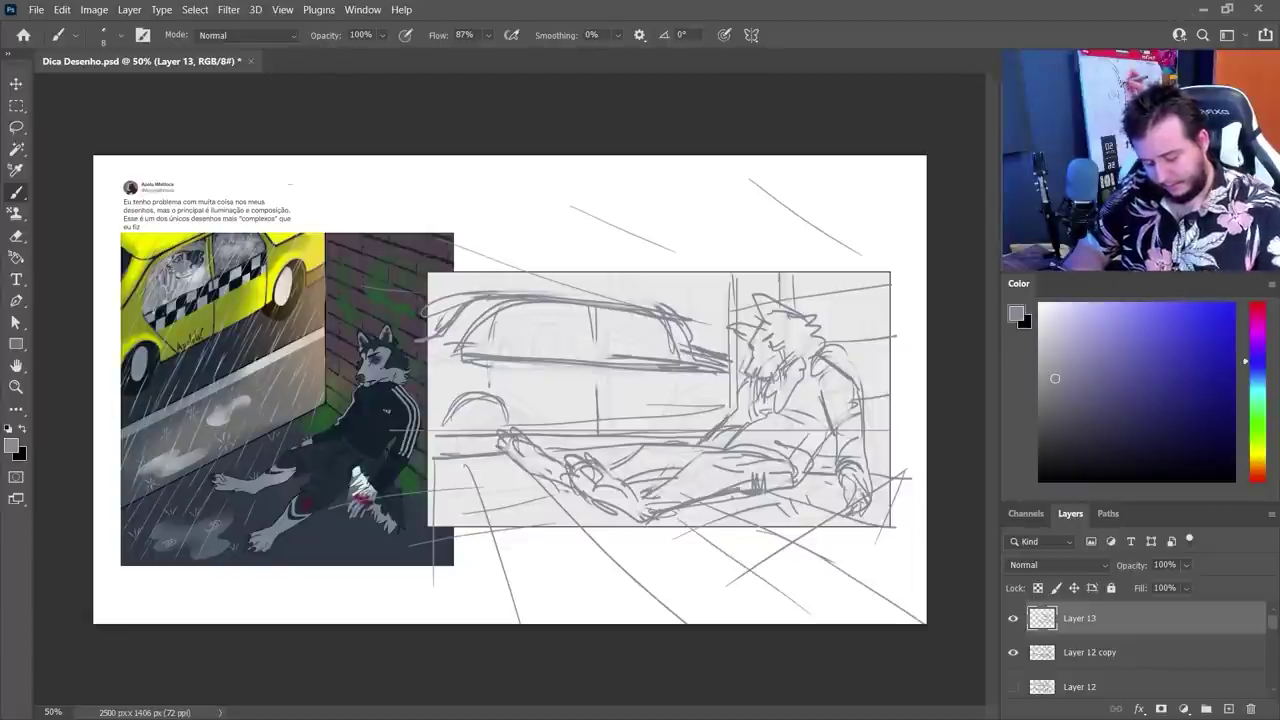
left_click_drag(776, 488, 926, 540)
Sketch the car's rear wheel and wheel arch, body curve, door pillars, inner window edges and roofline
left_click_drag(434, 428, 510, 402)
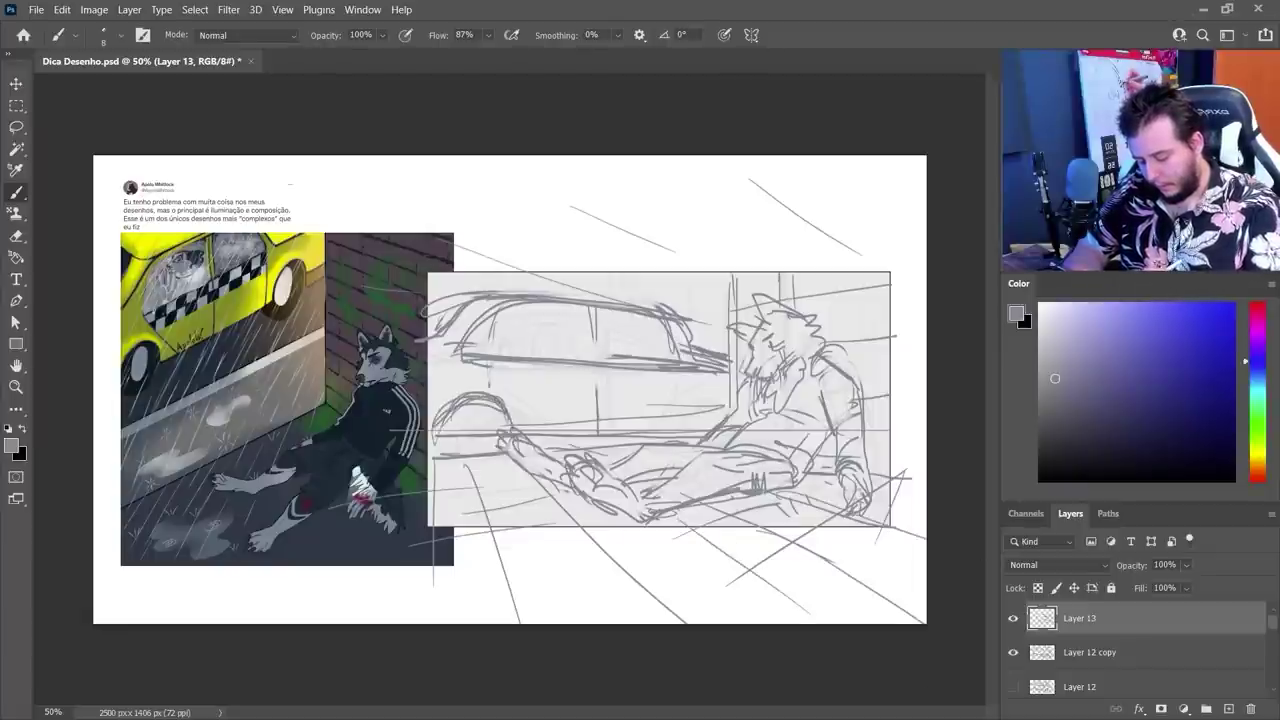
left_click_drag(430, 404, 512, 396)
left_click_drag(468, 320, 467, 364)
left_click_drag(472, 366, 528, 432)
left_click_drag(588, 307, 590, 428)
left_click_drag(598, 307, 598, 430)
mouse_move(567, 328)
left_mouse_down()
mouse_move(668, 323)
mouse_move(622, 362)
left_mouse_up()
mouse_move(500, 326)
left_mouse_down()
mouse_move(622, 354)
mouse_move(608, 338)
left_mouse_up()
left_click_drag(488, 324, 622, 342)
mouse_move(544, 308)
left_mouse_down()
mouse_move(658, 325)
mouse_move(636, 306)
mouse_move(644, 324)
mouse_move(440, 315)
left_mouse_up()
Add the car's front door edge and the front wheel arch partly hidden behind the wolf
key("e")
key("b")
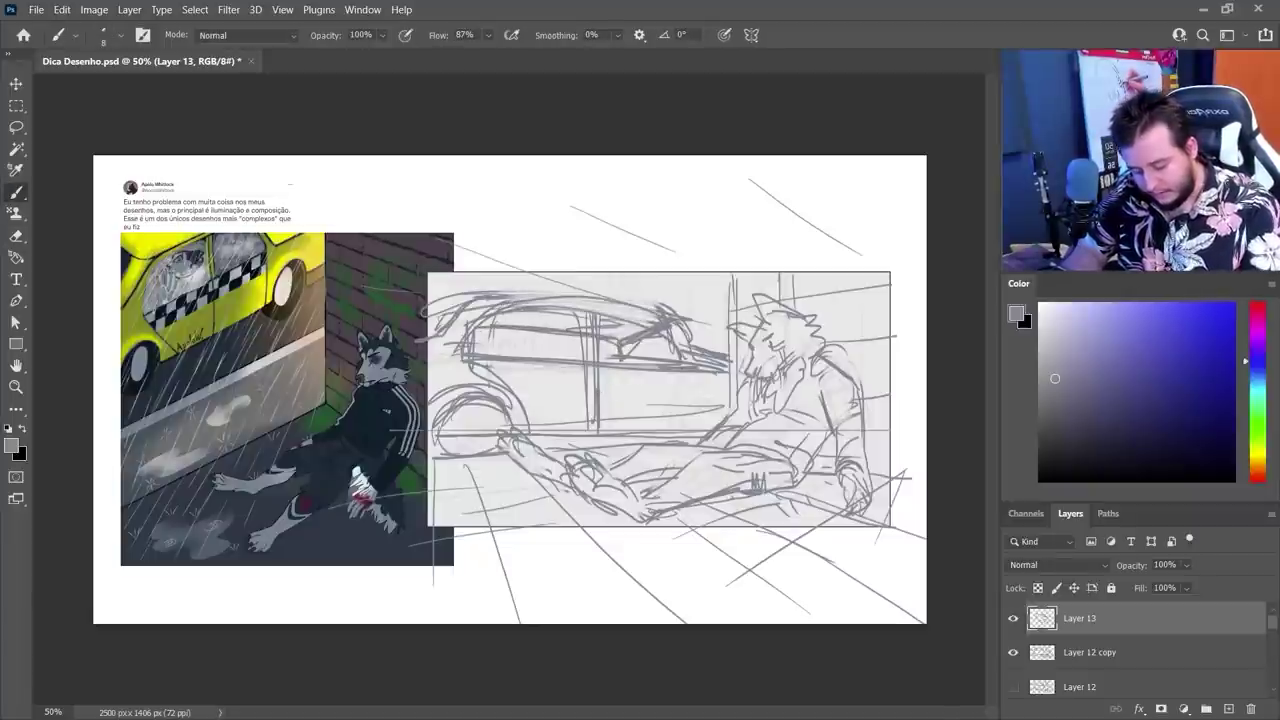
mouse_move(646, 370)
left_mouse_down()
mouse_move(686, 354)
mouse_move(690, 366)
left_mouse_up()
mouse_move(684, 366)
left_mouse_down()
mouse_move(668, 422)
mouse_move(680, 432)
left_mouse_up()
left_click_drag(732, 404, 700, 431)
left_click_drag(727, 413, 705, 434)
Erase the lines inside the car's rear window, restore the roofline and start the passenger's face with eyes and nose
key("e")
mouse_move(582, 328)
left_mouse_down()
mouse_move(488, 328)
mouse_move(534, 302)
mouse_move(468, 304)
left_mouse_up()
key("b")
key("e")
key("b")
left_click_drag(604, 301, 440, 332)
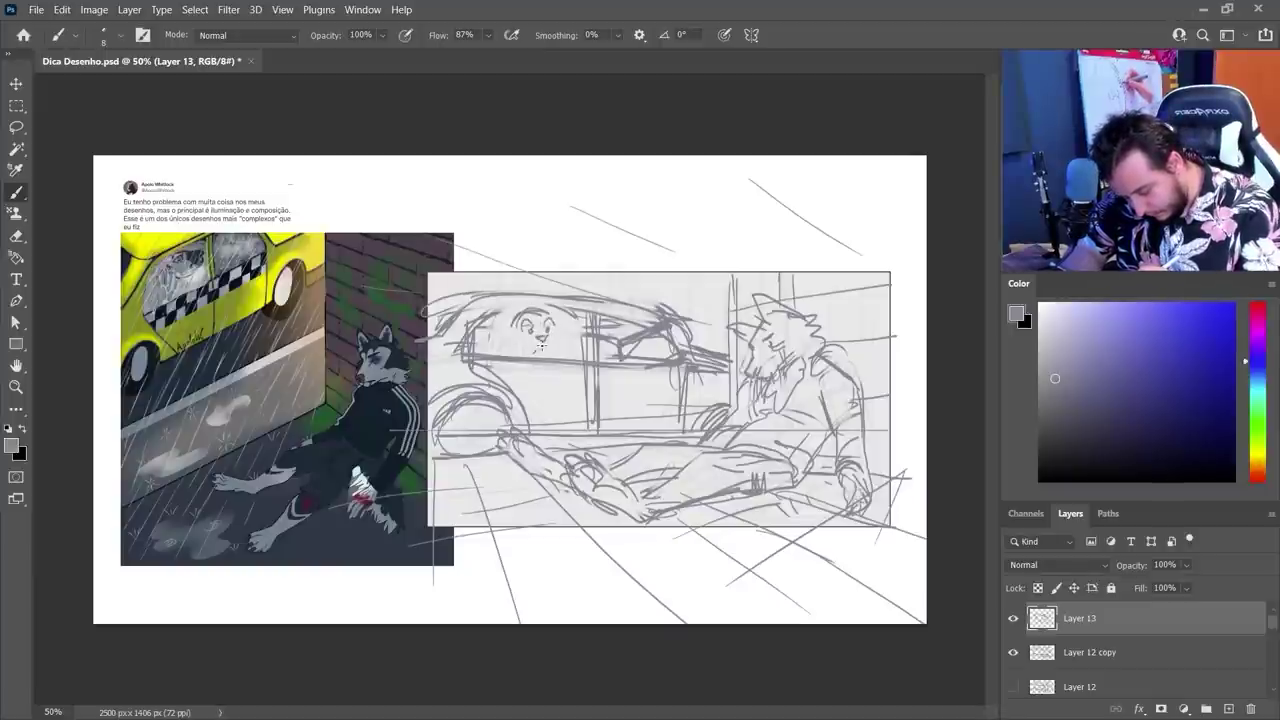
Finish the passenger in the rear window with ears, a head outline and a hand against the glass
left_click_drag(513, 312, 509, 328)
left_click_drag(547, 311, 556, 319)
left_click_drag(499, 306, 556, 304)
left_click_drag(499, 306, 587, 309)
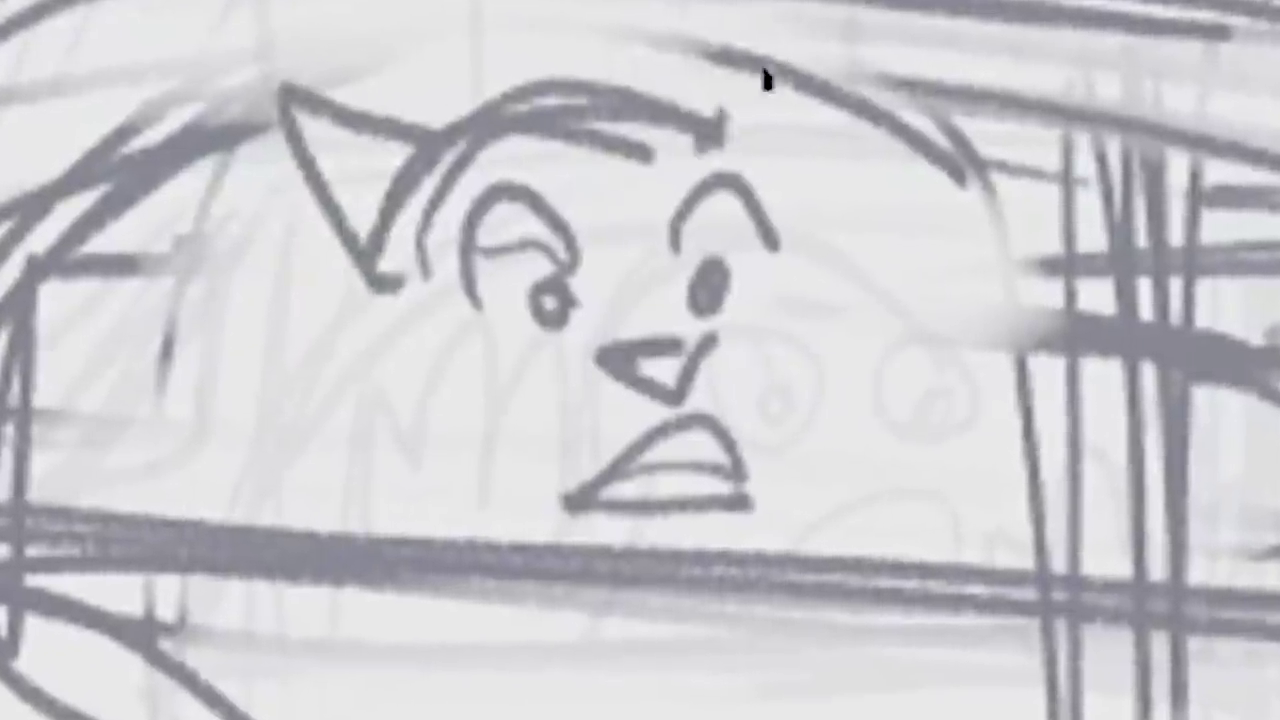
left_click_drag(37, 550, 187, 480)
key("e")
key("b")
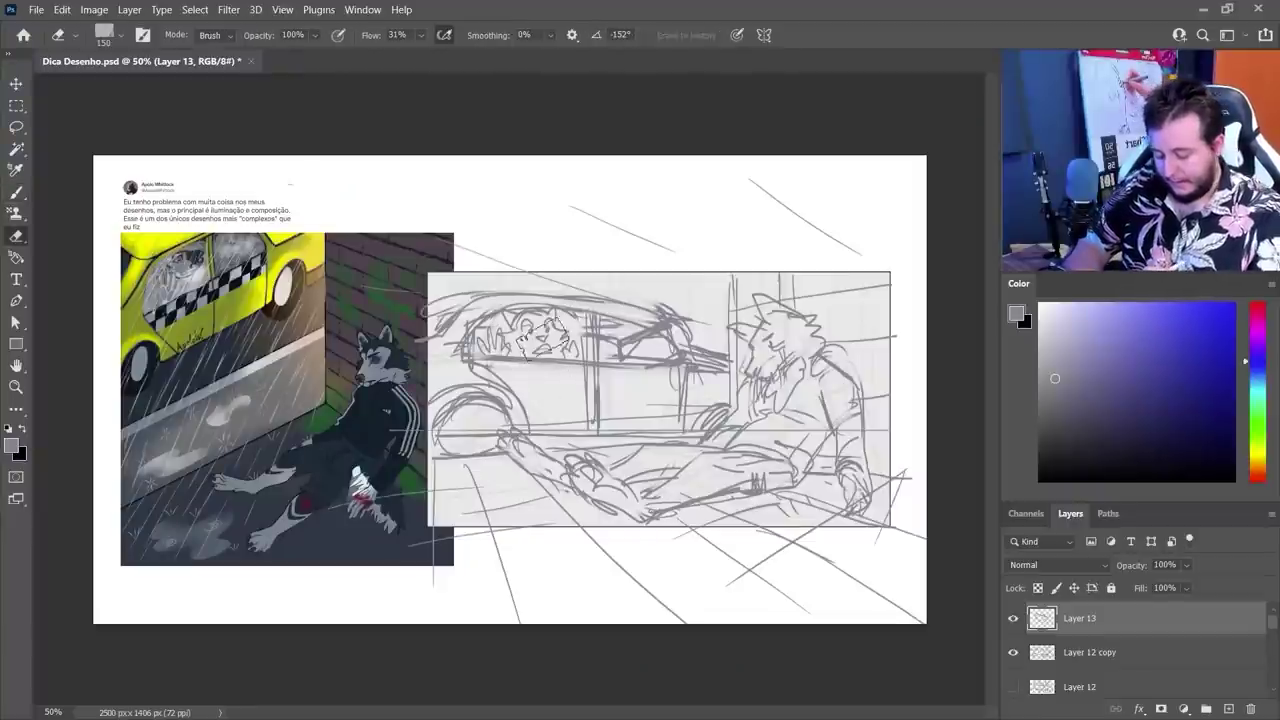
Select the passenger in the rear window with the lasso, scale it down slightly and reposition it
key("e")
key("l")
mouse_move(497, 317)
left_mouse_down()
mouse_move(473, 357)
mouse_move(566, 314)
mouse_move(498, 316)
left_mouse_up()
key("ctrl+t")
left_click_drag(576, 306, 562, 313)
left_click_drag(531, 335, 543, 337)
left_click(826, 34)
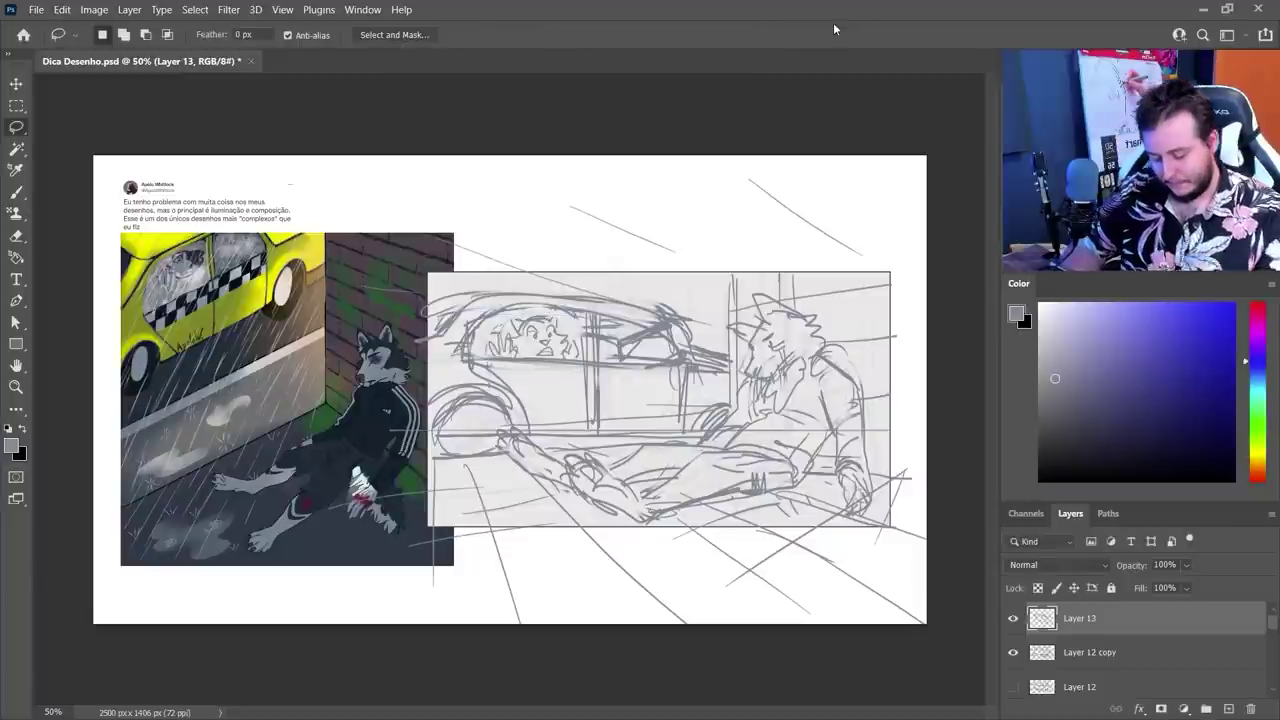
Lasso the whole car, scale it down slightly within the frame and deselect it
left_click_drag(476, 263, 398, 448)
mouse_move(494, 449)
left_mouse_down()
mouse_move(714, 436)
mouse_move(736, 296)
mouse_move(478, 264)
left_mouse_up()
key("ctrl+t")
left_click_drag(733, 258, 715, 278)
left_click(827, 35)
key("ctrl+d")
key("b")
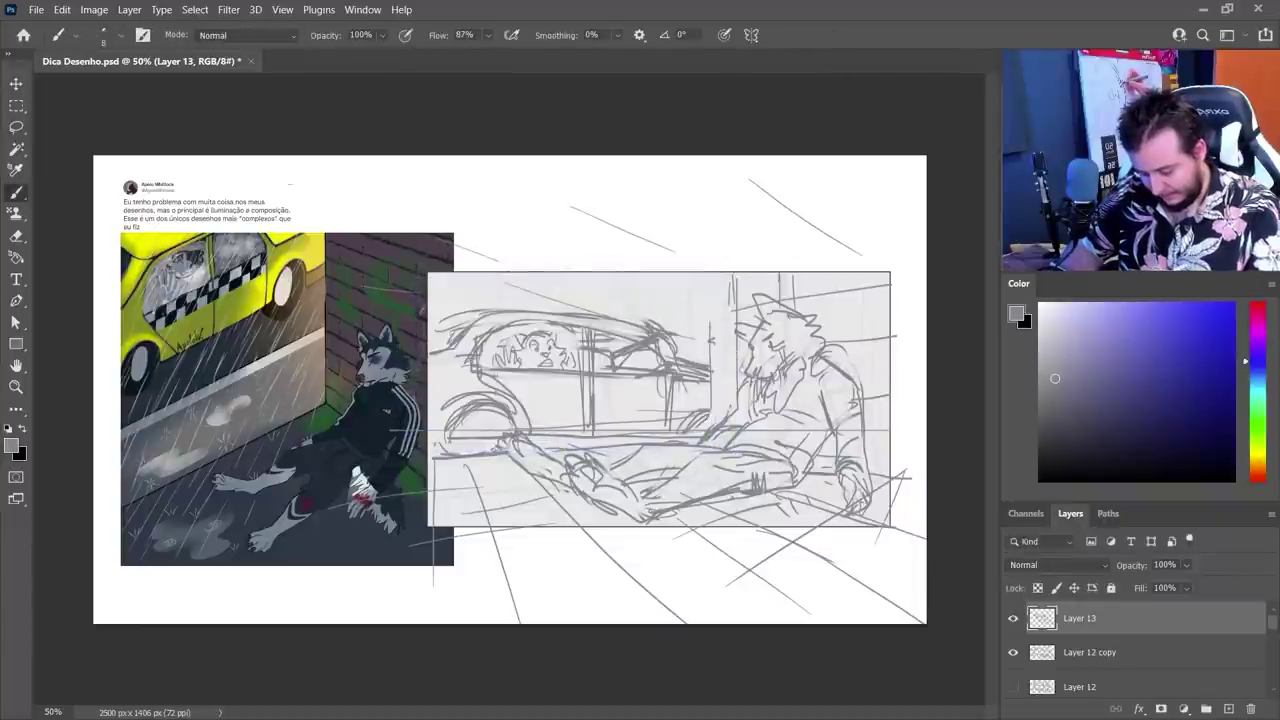
Draw the car's lower edge and the curb and street lines running beneath it and behind the wolf's legs
key("e")
key("b")
left_click_drag(458, 460, 503, 444)
mouse_move(433, 445)
left_mouse_down()
mouse_move(500, 443)
mouse_move(523, 458)
left_mouse_up()
left_click_drag(430, 470, 539, 470)
left_click_drag(444, 498, 556, 486)
left_click_drag(548, 450, 700, 442)
left_click_drag(568, 468, 704, 450)
left_click_drag(604, 480, 700, 438)
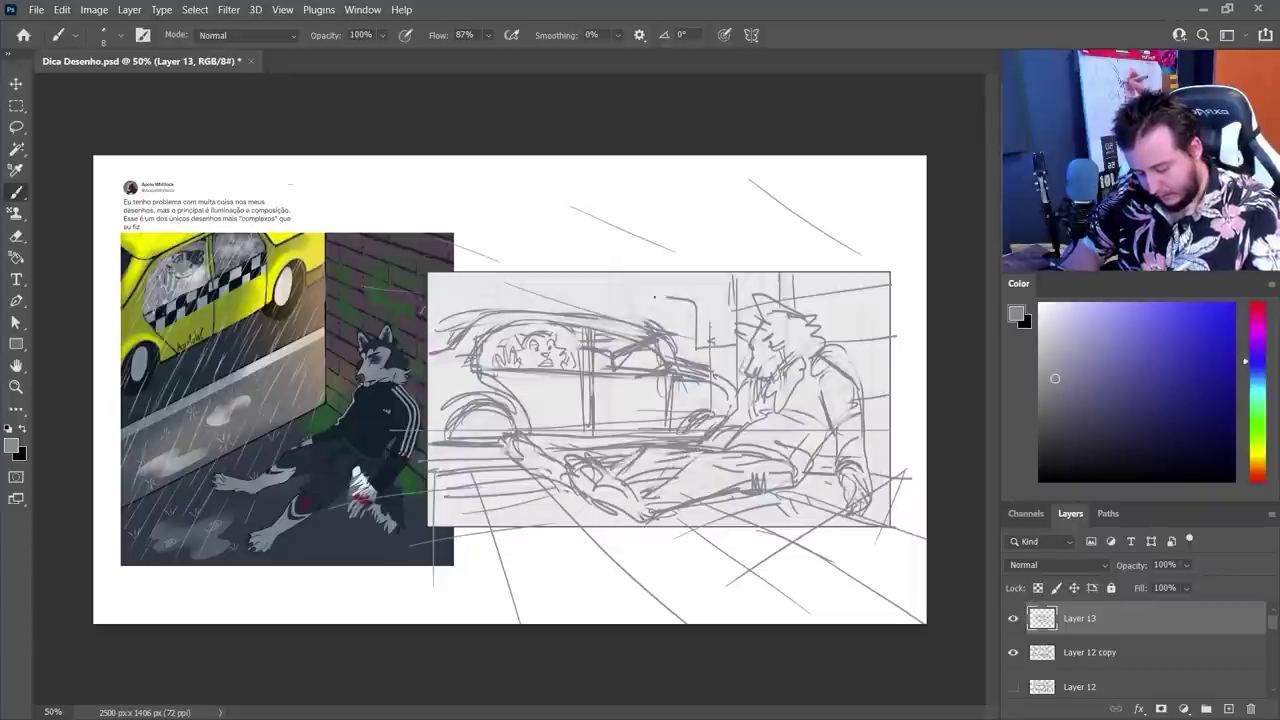
Sketch building silhouettes behind the car and slanted rain strokes across the sky
left_click_drag(510, 300, 430, 274)
left_click_drag(640, 296, 695, 333)
left_click_drag(594, 272, 574, 312)
left_click_drag(502, 272, 488, 304)
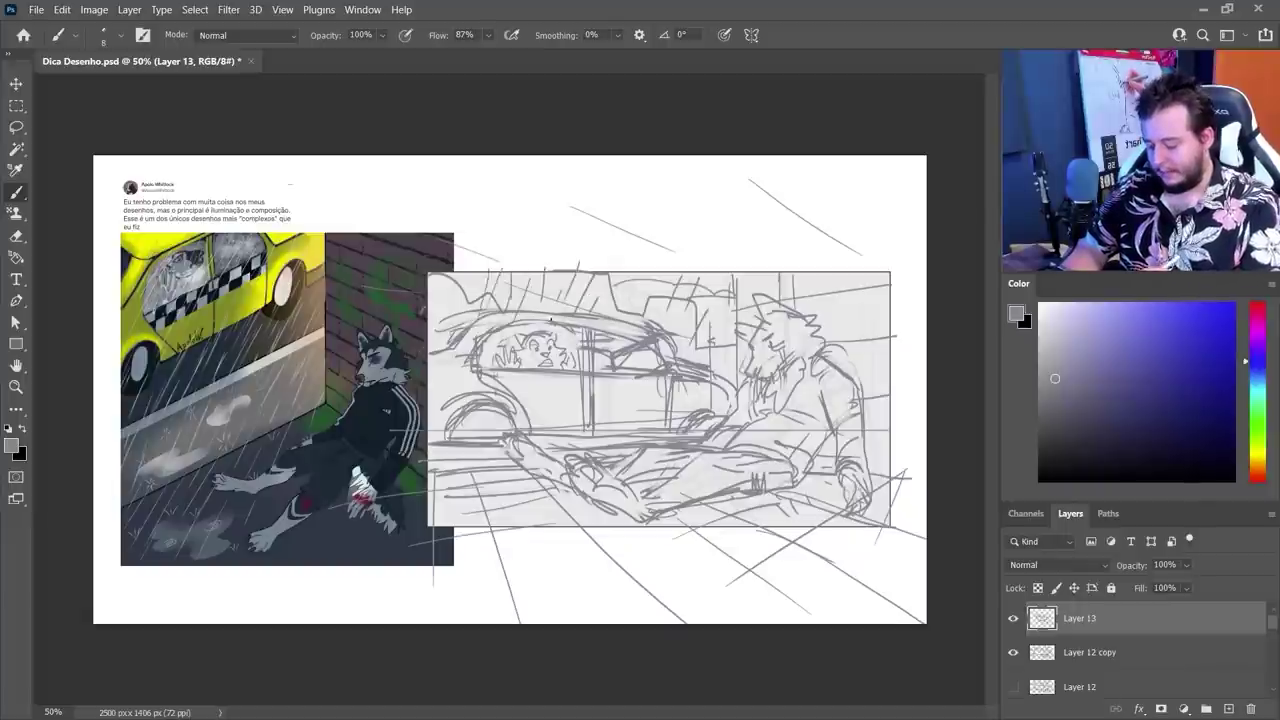
Erase the wolf's raised ear and redraw it folded down, then reinforce the paving lines in the foreground
key("e")
left_click_drag(724, 298, 765, 348)
key("b")
left_click_drag(724, 328, 782, 324)
key("e")
key("b")
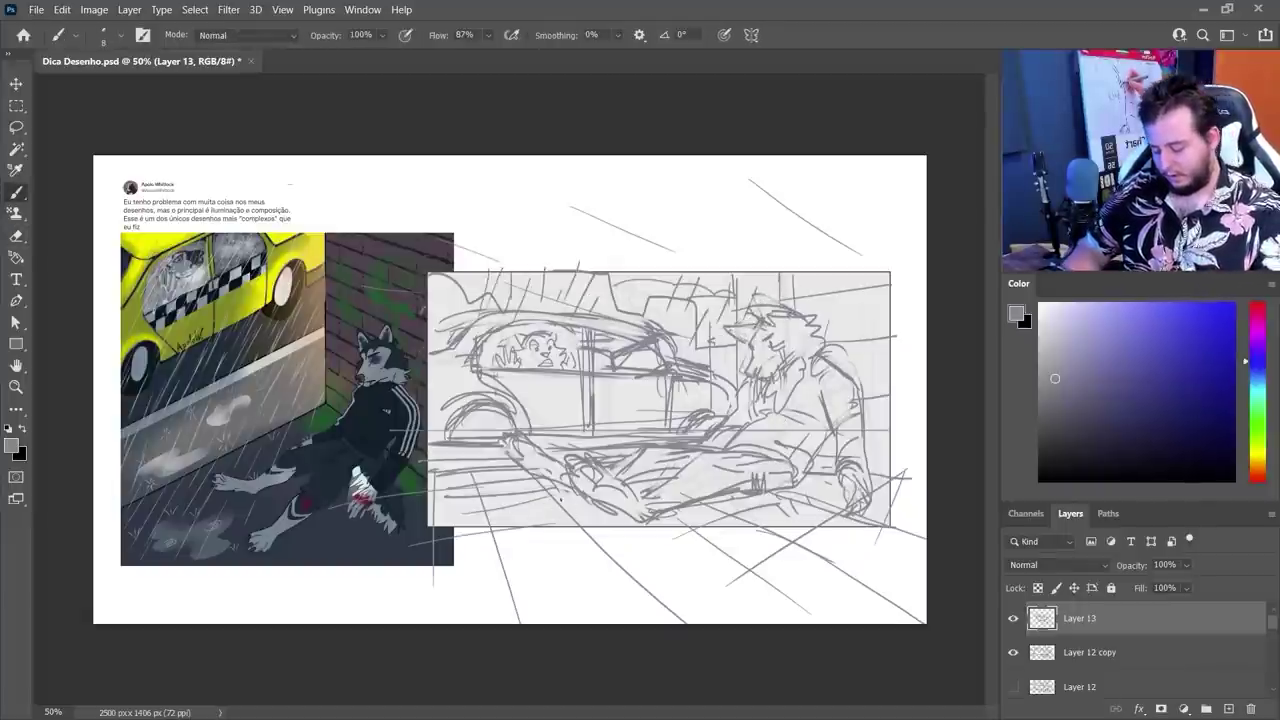
left_click_drag(540, 478, 635, 581)
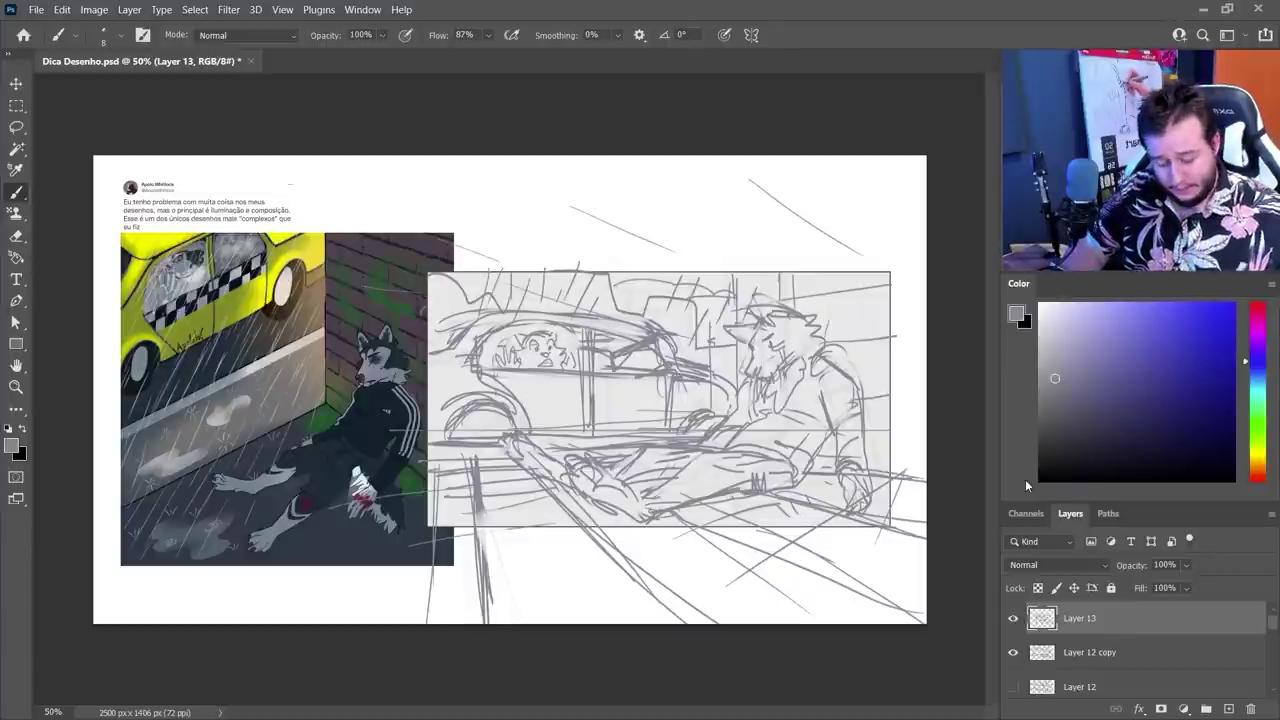
Fill the lassoed wolf, wall and foreground ground with mid gray on a new layer clipped to Rectangle 1
left_click(1229, 708)
left_click(1066, 415)
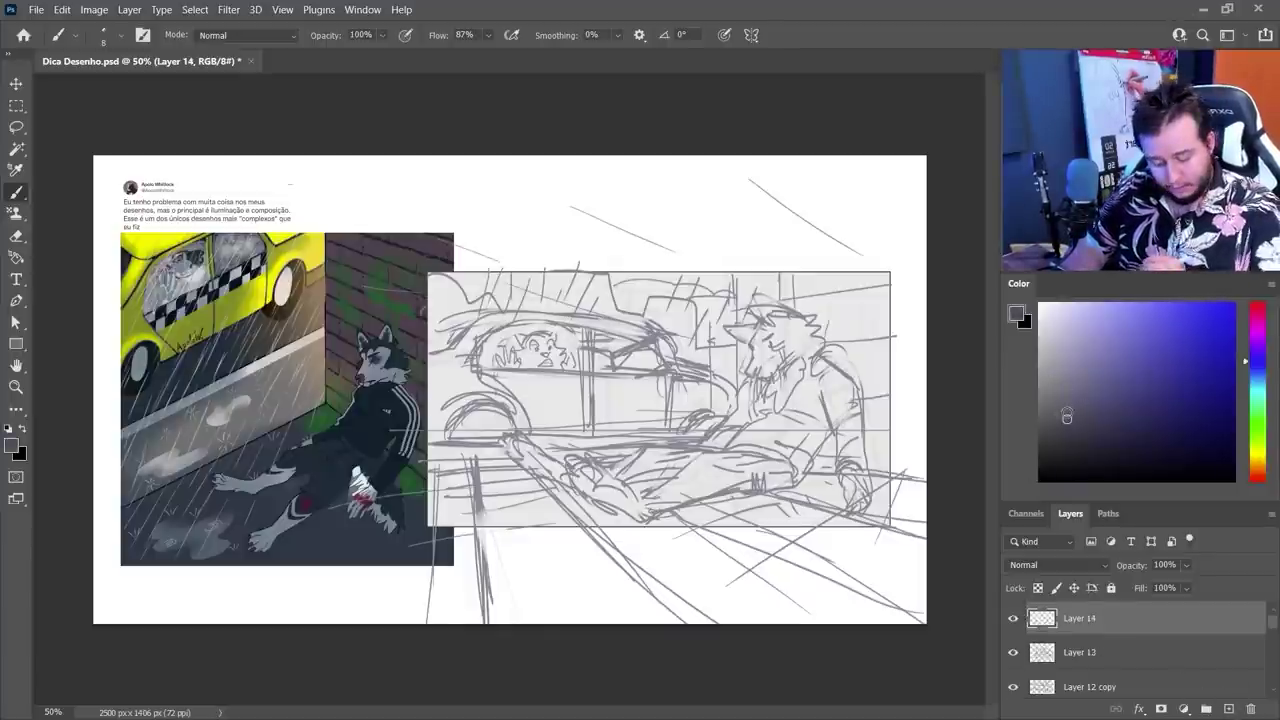
key("l")
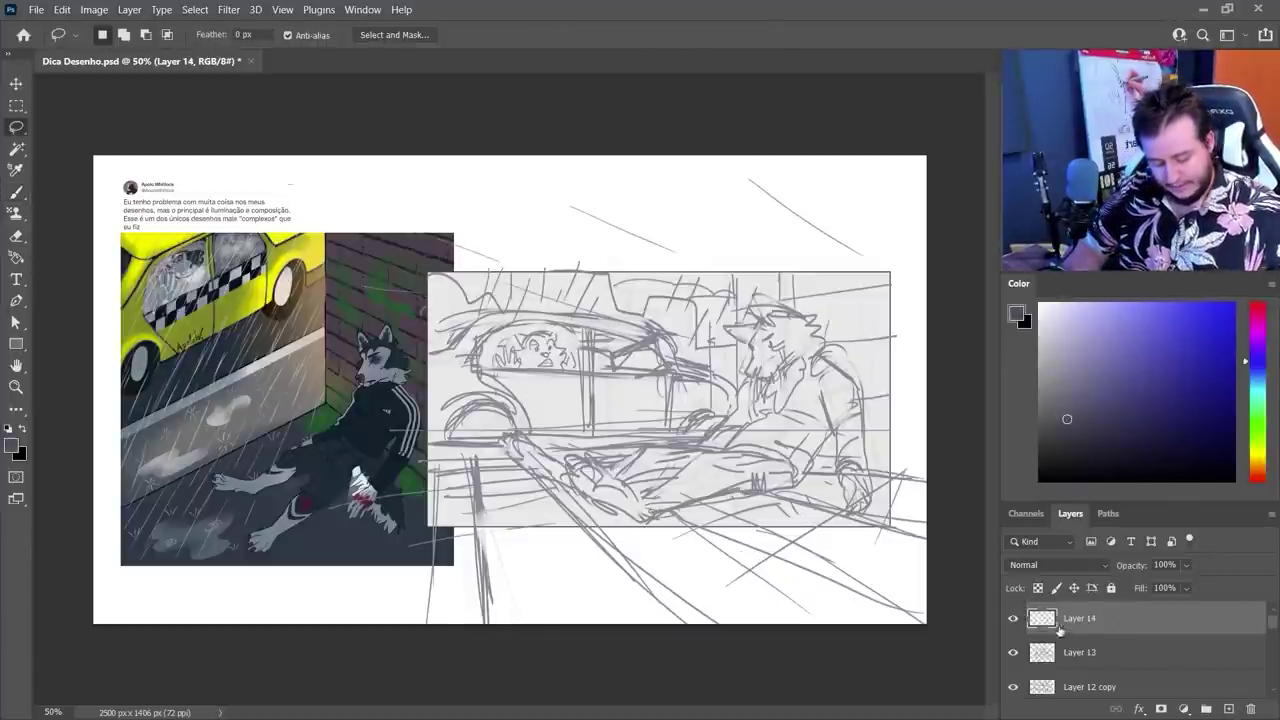
mouse_move(735, 272)
left_mouse_down()
mouse_move(735, 420)
mouse_move(703, 440)
mouse_move(565, 468)
mouse_move(514, 441)
mouse_move(535, 479)
mouse_move(375, 588)
mouse_move(900, 600)
mouse_move(816, 252)
mouse_move(753, 258)
left_mouse_up()
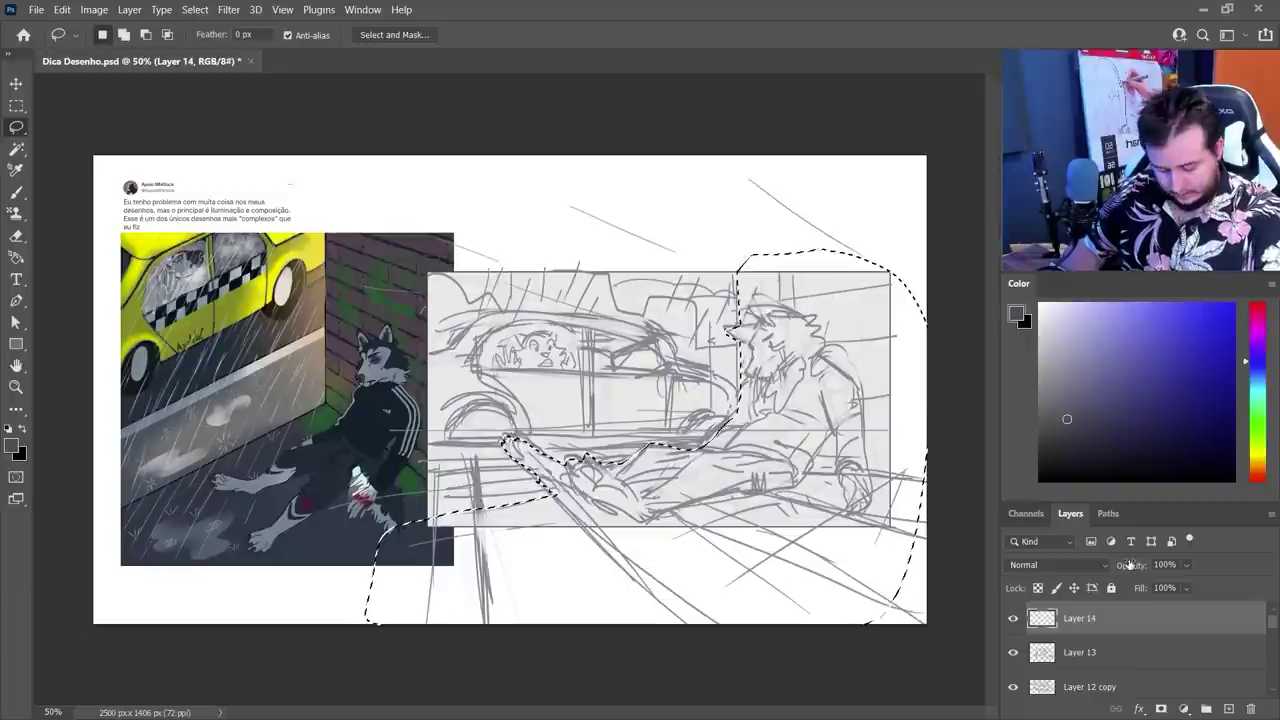
left_click_drag(1091, 628, 1119, 631)
right_click(1122, 628)
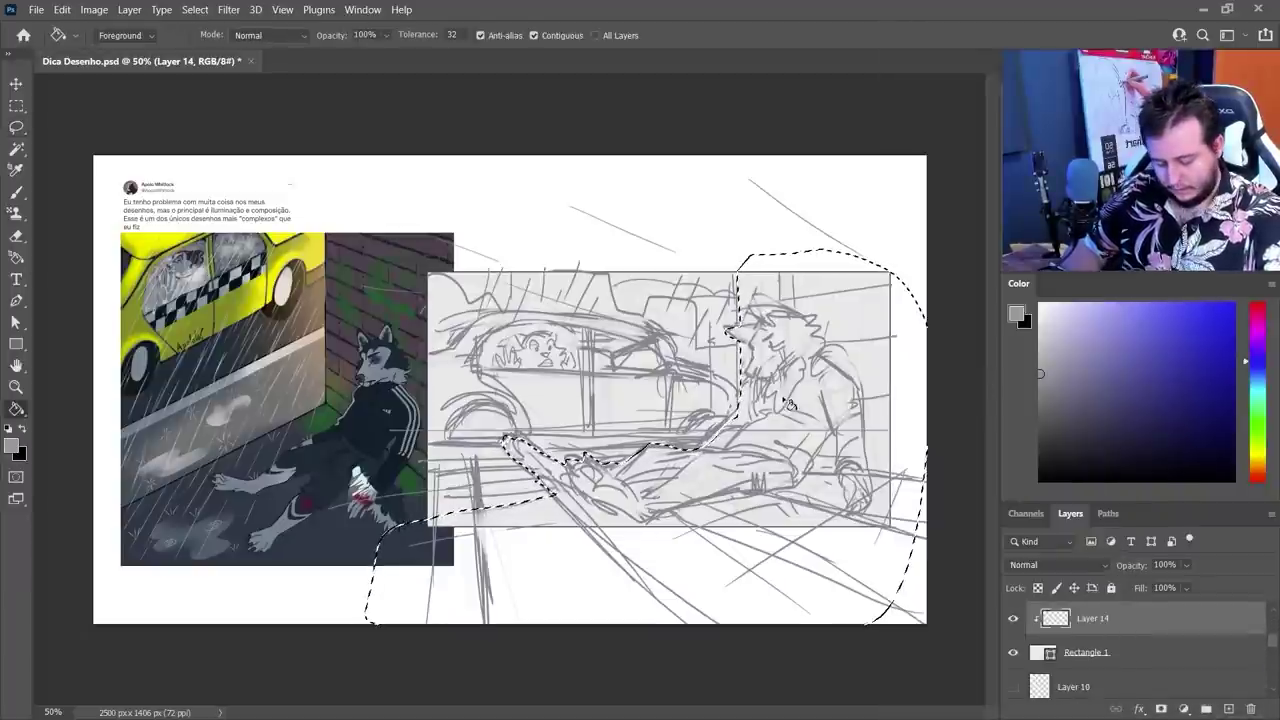
left_click(850, 420)
key("ctrl+d")
Set the blend mode of Layer 14 and the Layer 13 line sketch to Multiply
scroll(1041, 627, "up", 3)
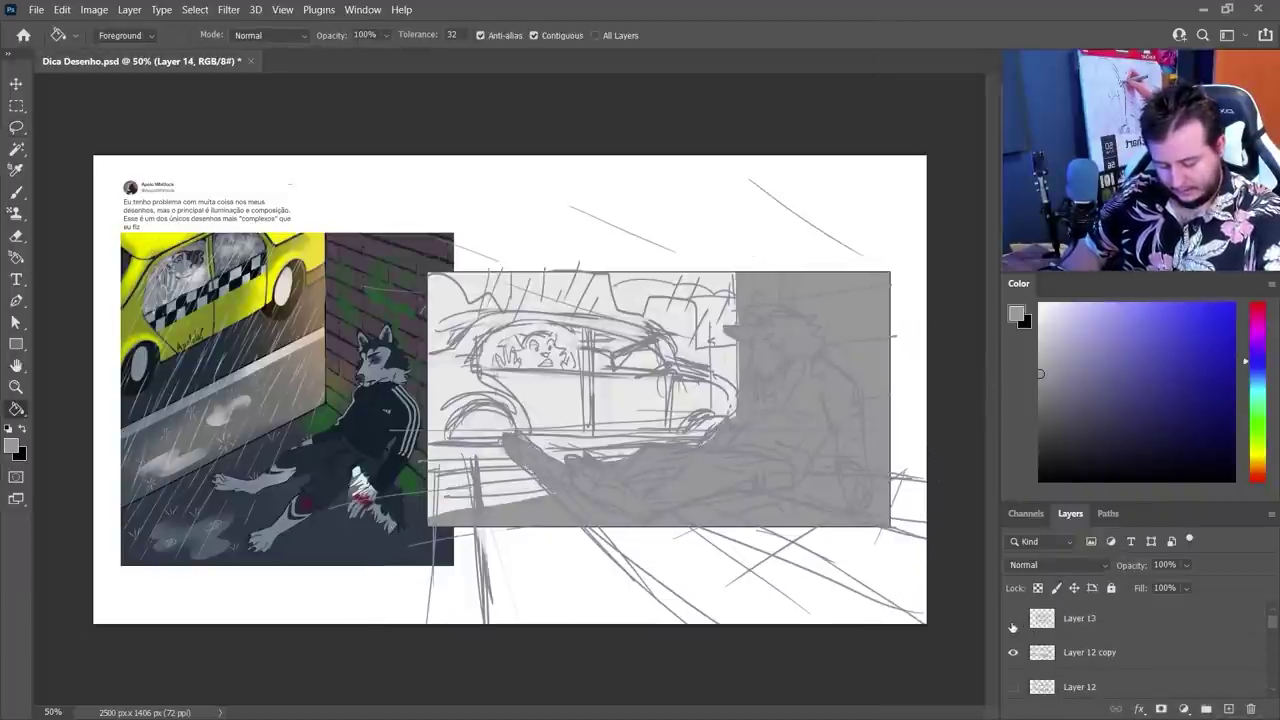
left_click(1045, 565)
left_click(1050, 351)
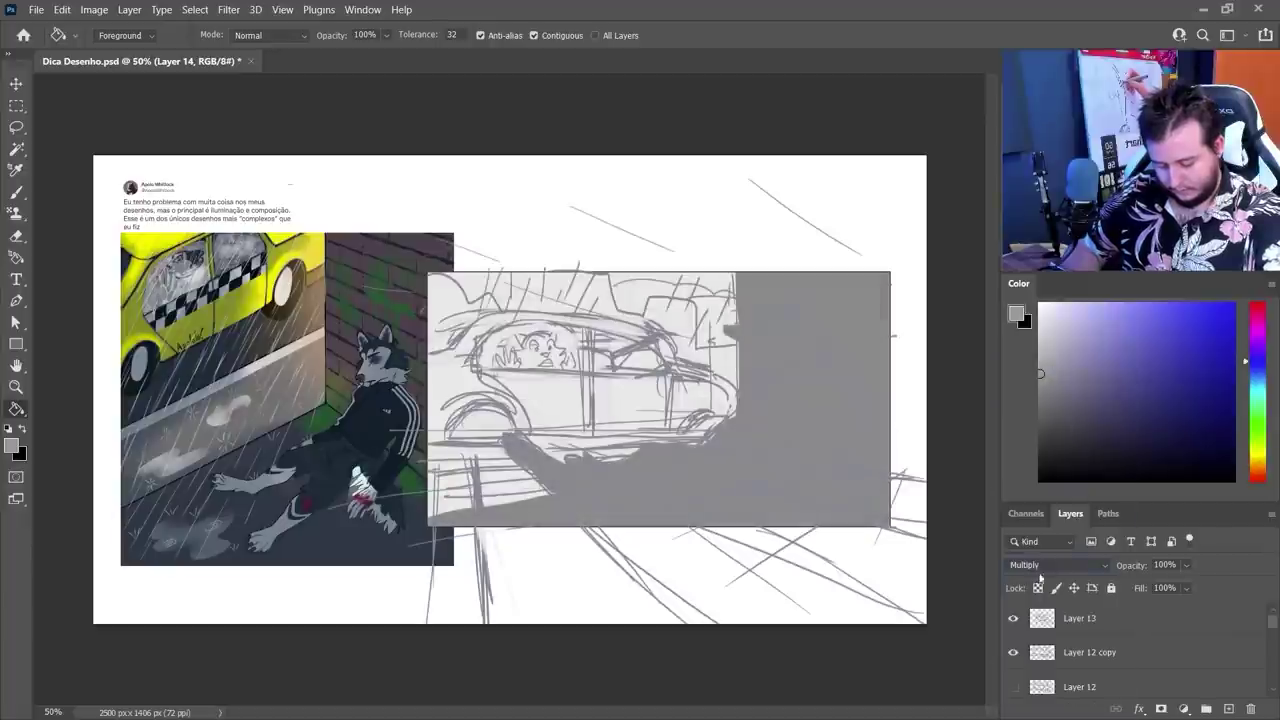
left_click(1057, 628)
left_click(1045, 565)
left_click(1047, 372)
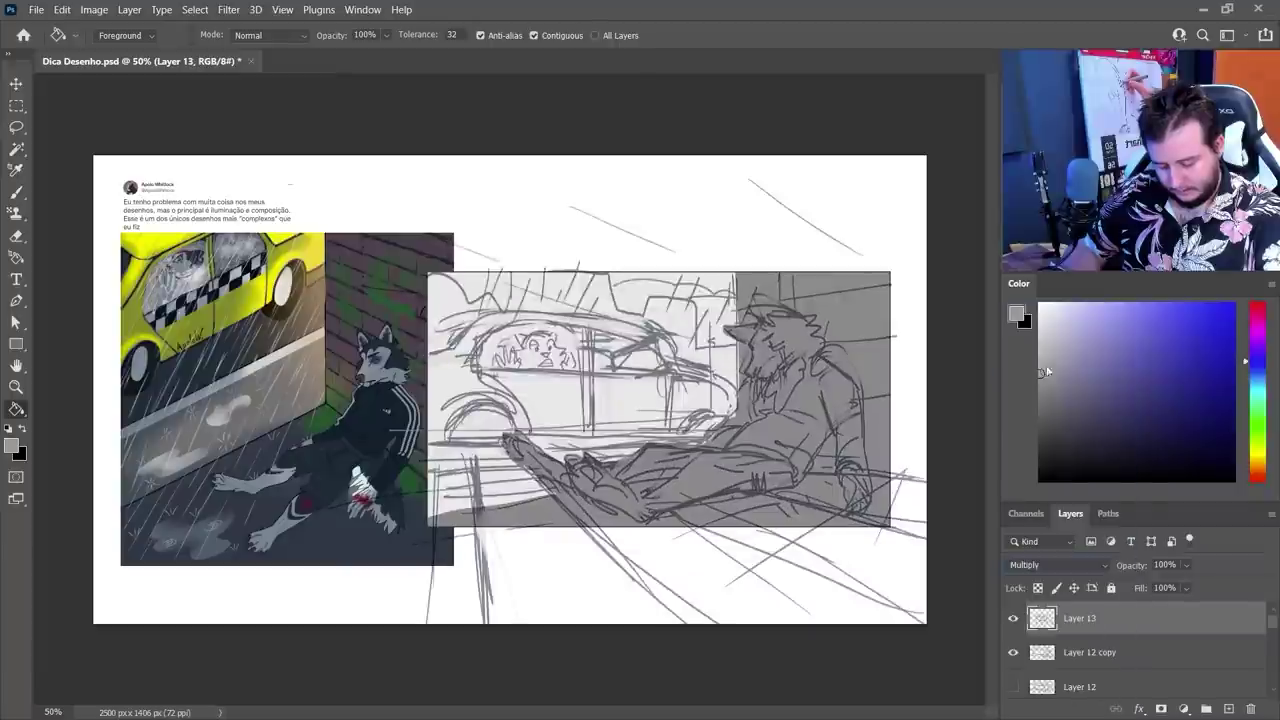
Create a clipped layer below Layer 14, lasso the car's silhouette and fill it with a lighter gray
scroll(1072, 635, "down", 2)
left_click(1087, 651)
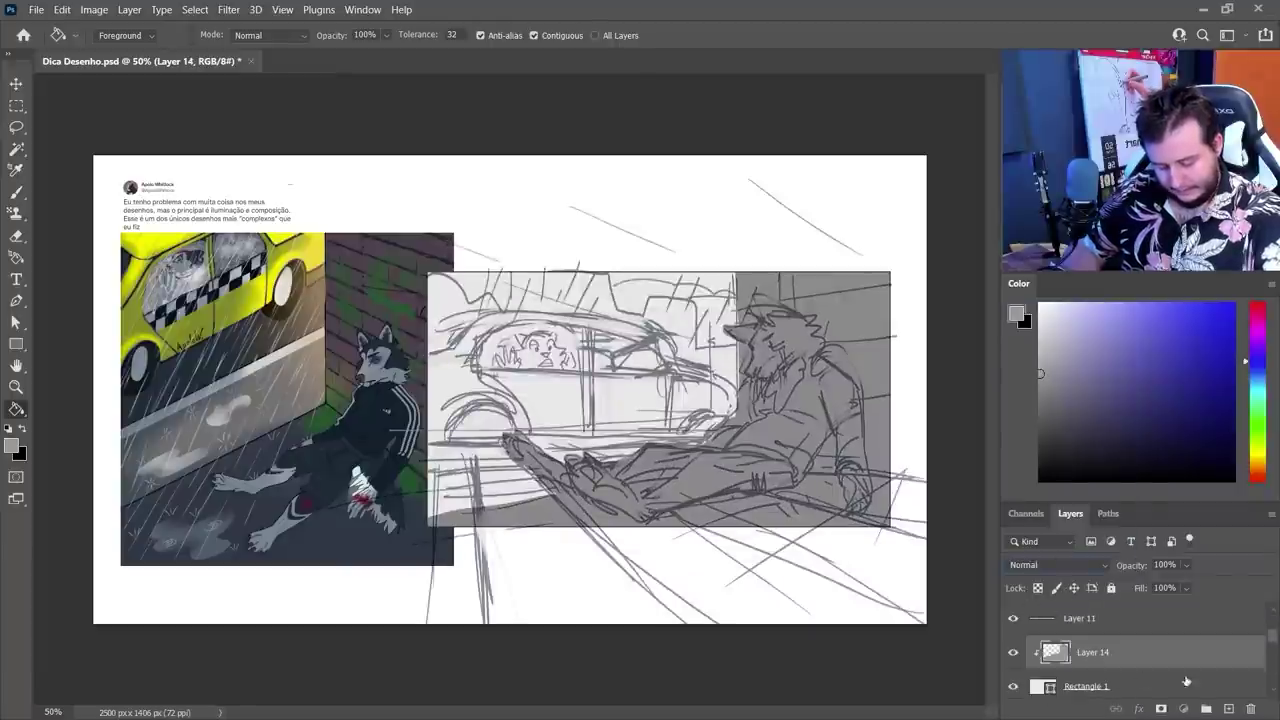
key("ctrl+shift+alt+n")
key("l")
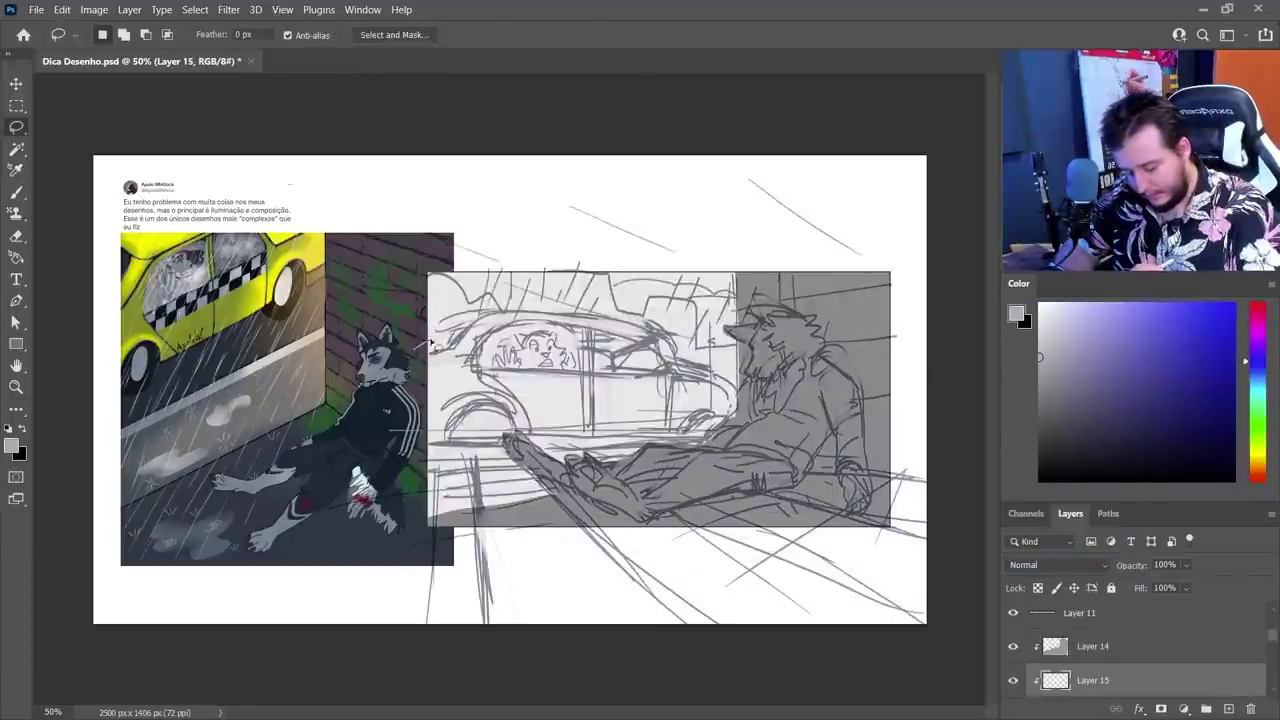
mouse_move(430, 348)
left_mouse_down()
mouse_move(584, 325)
mouse_move(679, 360)
left_mouse_up()
mouse_move(735, 397)
left_mouse_down()
mouse_move(578, 448)
mouse_move(410, 395)
mouse_move(528, 314)
left_mouse_up()
left_click_drag(655, 326, 658, 330)
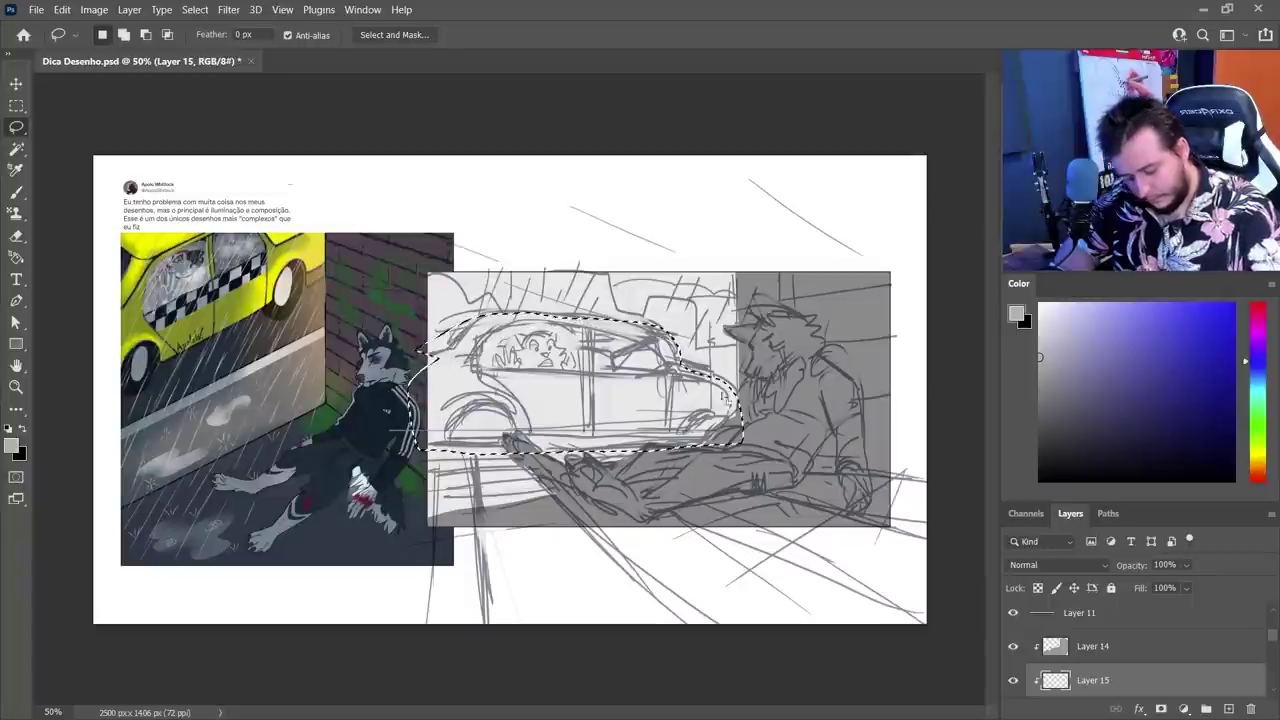
key("g")
left_click(636, 404)
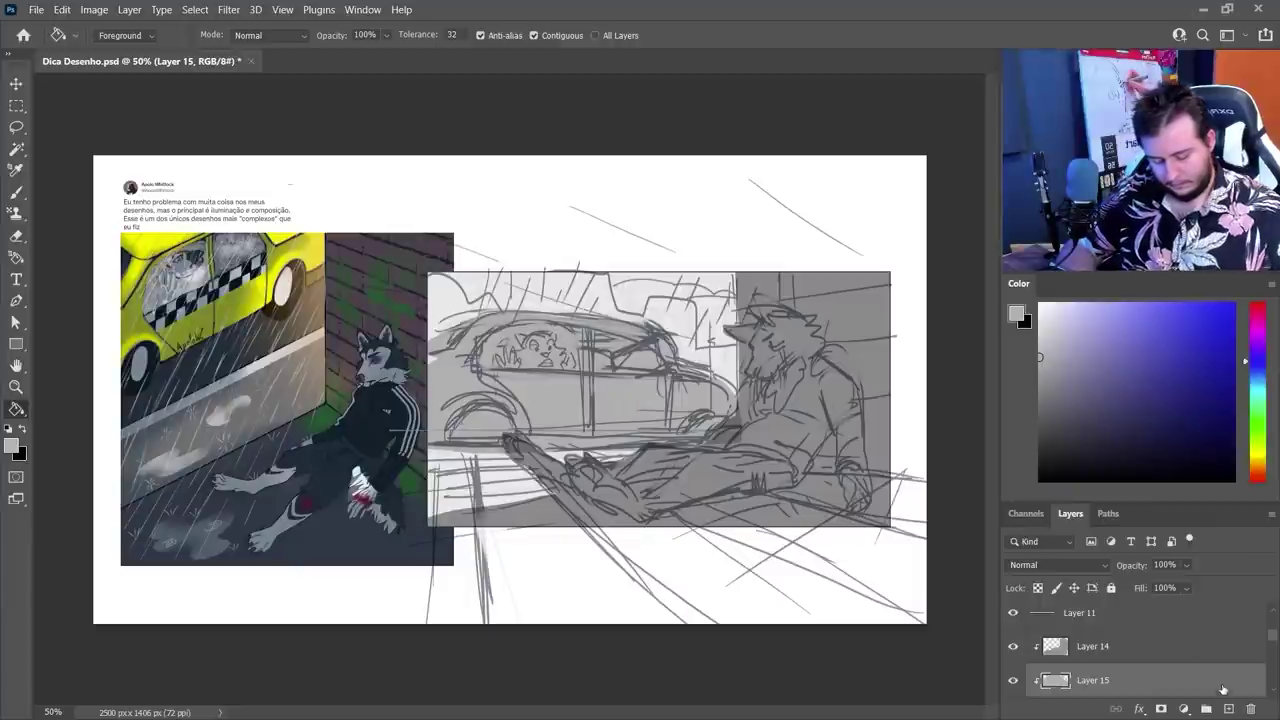
Set the blend mode of Layer 14 back to Normal
left_click(1088, 646)
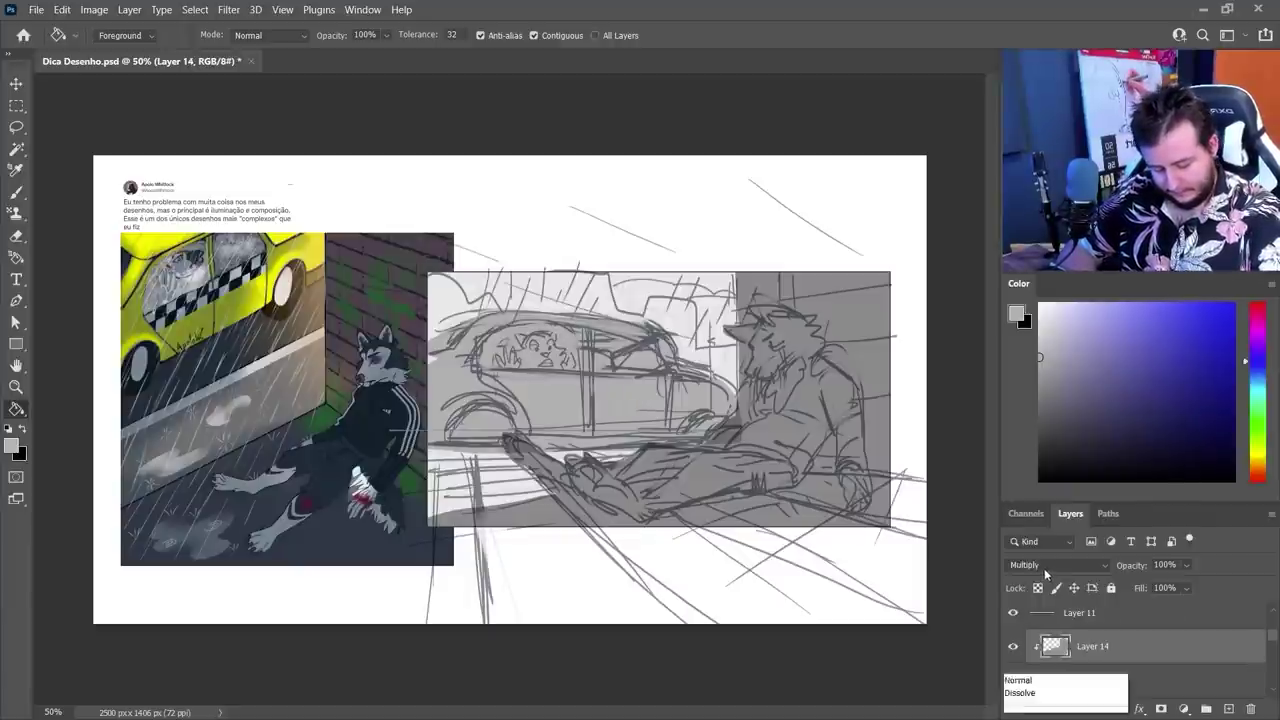
left_click(1058, 564)
left_click(1030, 310)
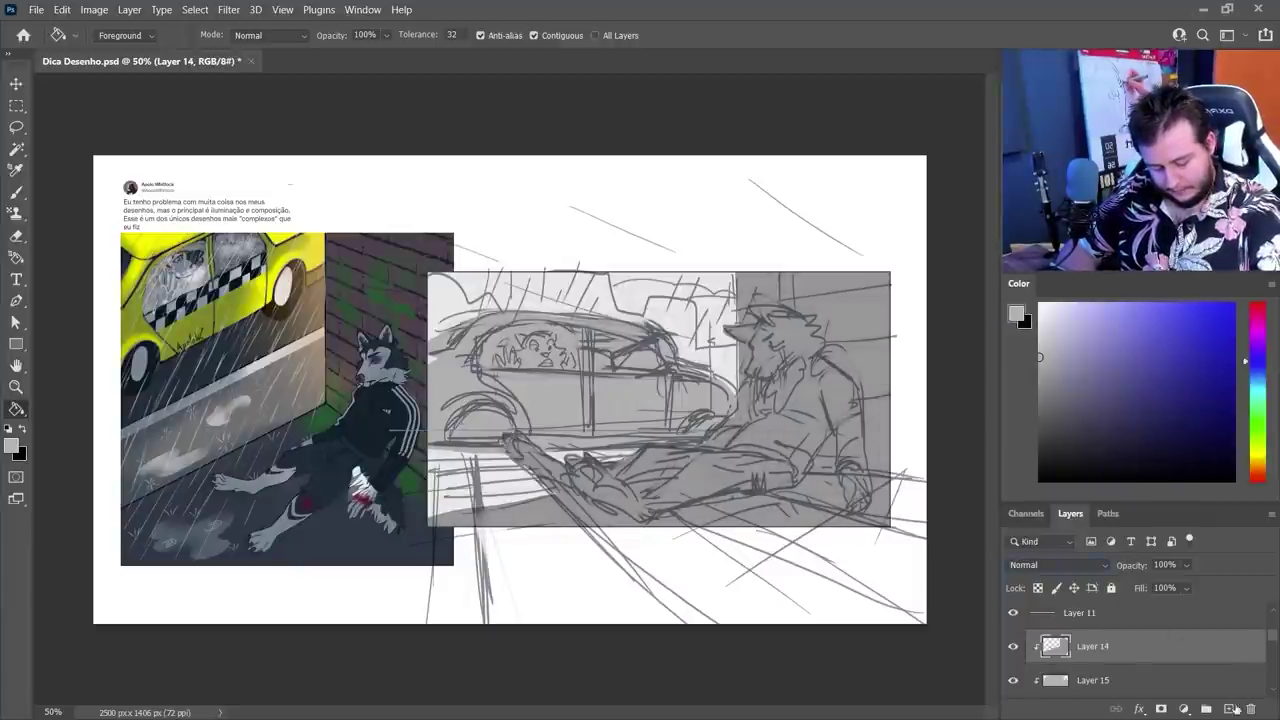
Add a clipped layer above Layer 14 and lasso the wolf's leg bandage and the ground patch beside it for a white fill
left_click(1229, 708)
left_click(1092, 662, "alt")
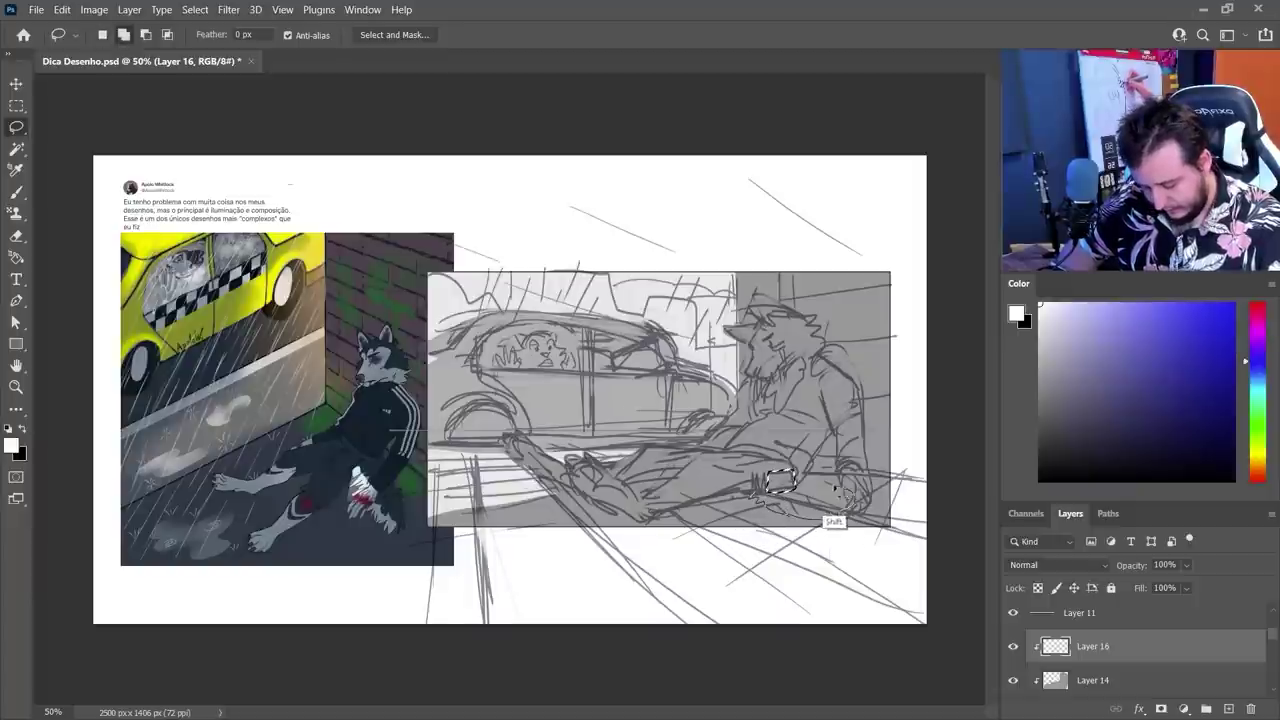
left_click_drag(806, 460, 810, 500)
key("g")
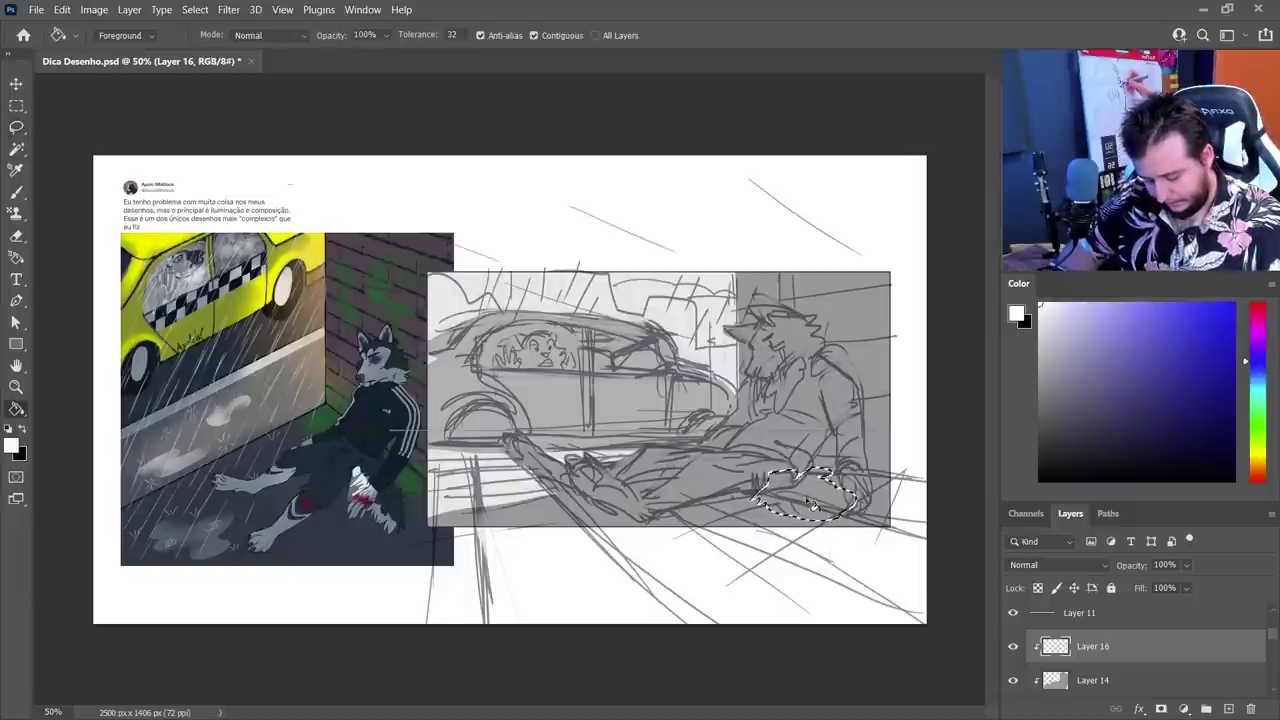
Soften the white patch beside the wolf's leg into a glow using the Smudge tool with the 168 px D'Borrah brush
key("b")
right_click(872, 465)
left_click(1074, 534)
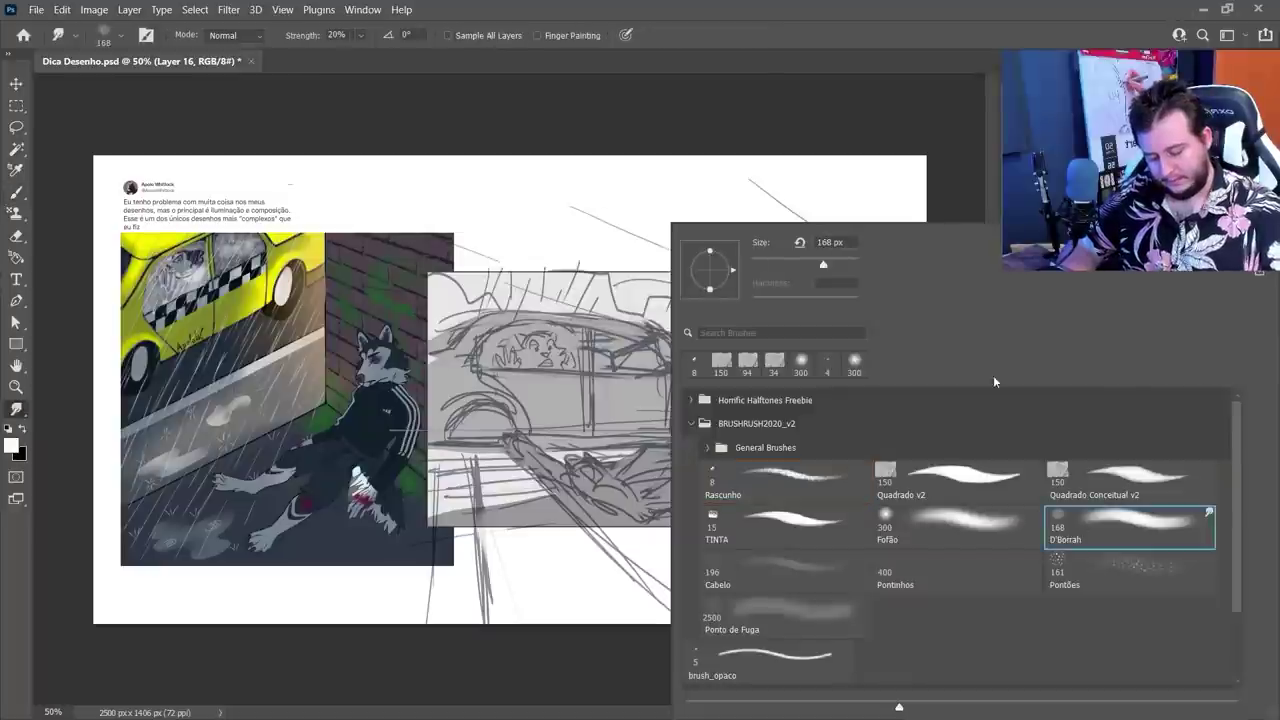
left_click(870, 32)
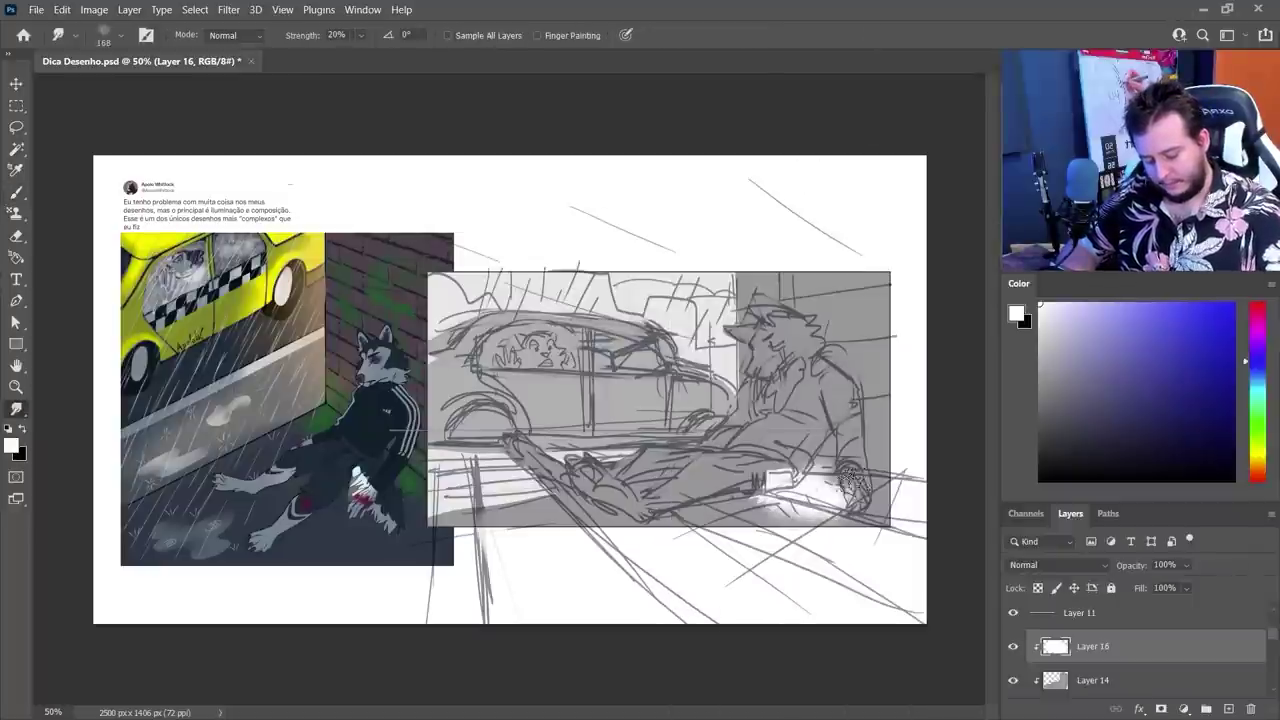
scroll(1150, 650, "down", 2)
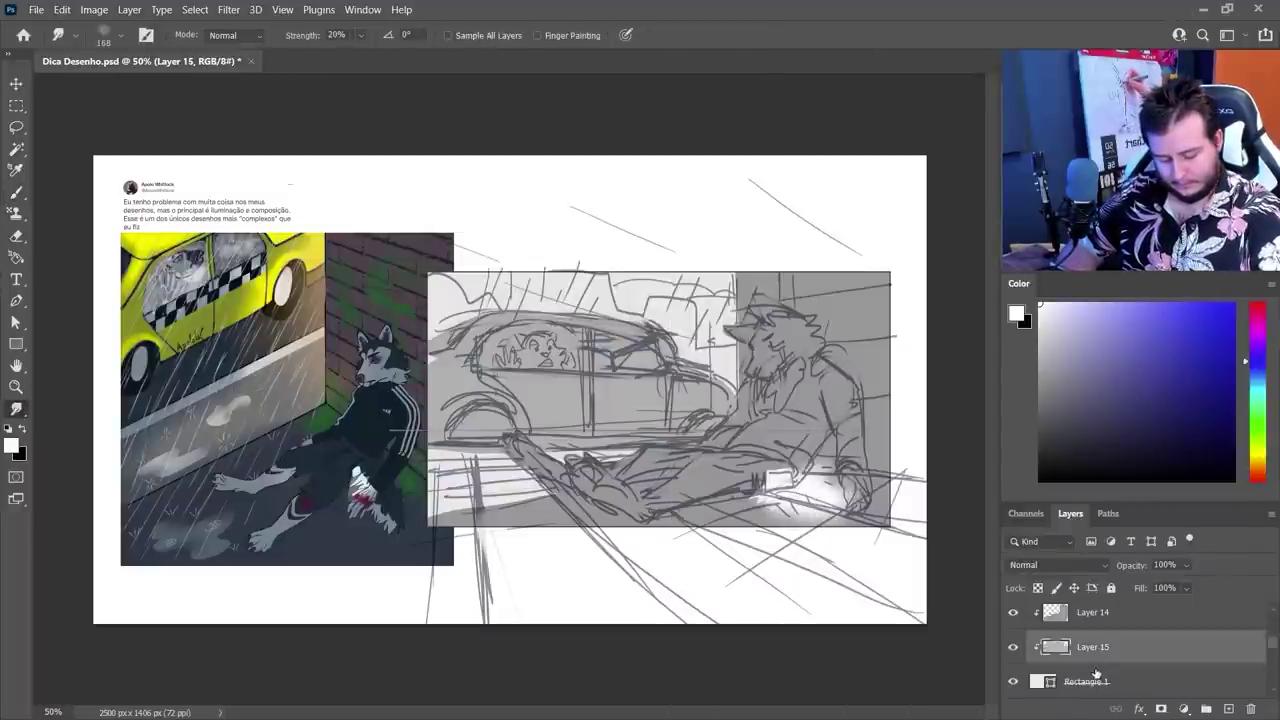
Create a clipped layer below Layer 15 and paint the background behind the car dark gray with the 150 px Quadrado v2 brush
left_click(1186, 686)
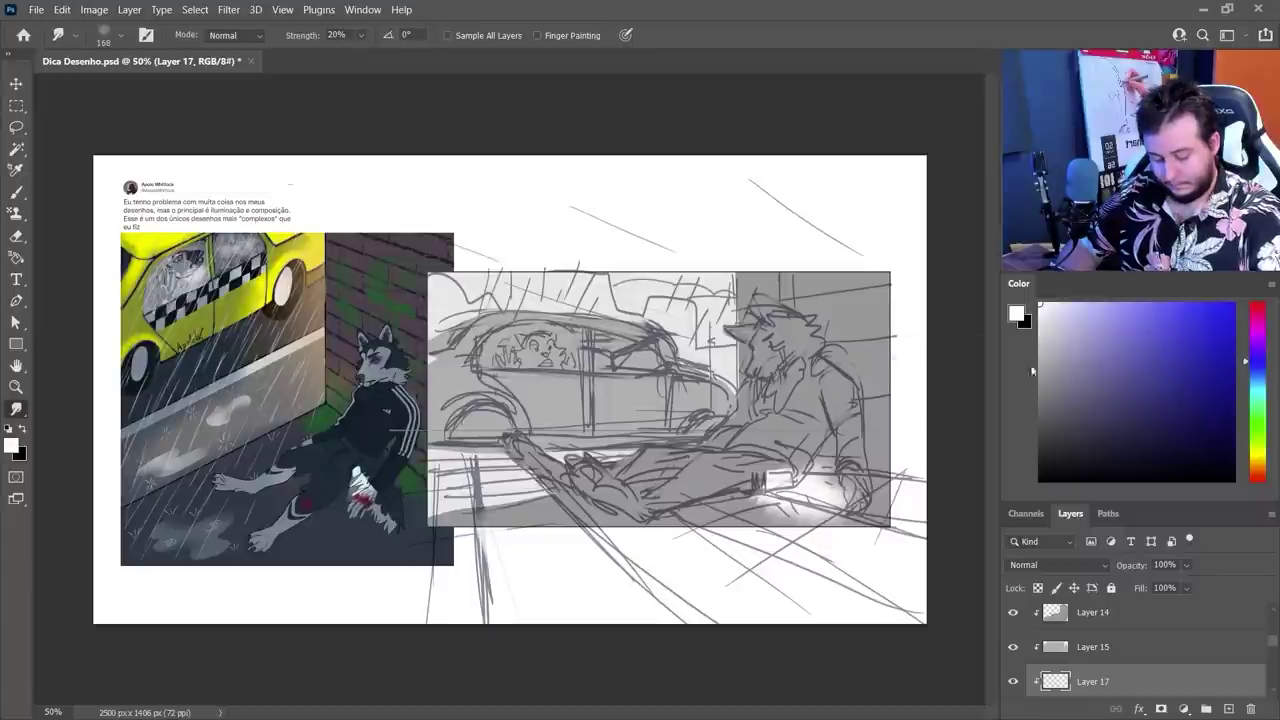
key("b")
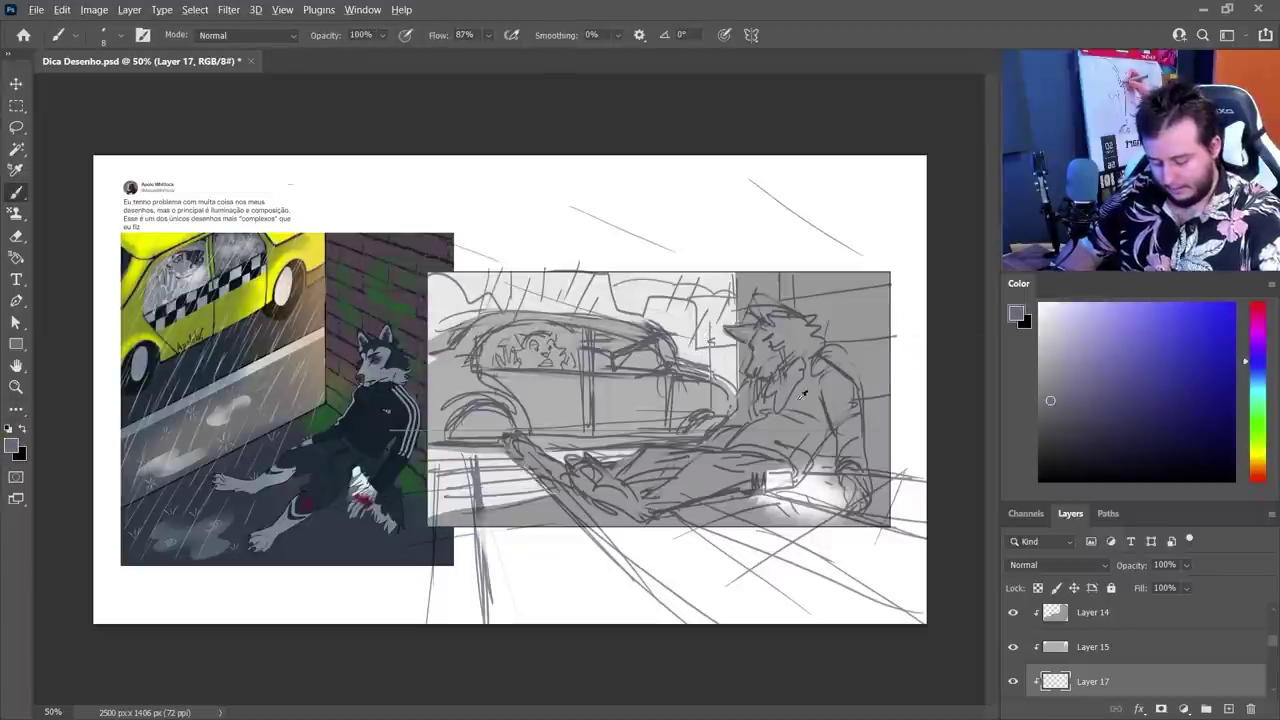
right_click(675, 392)
left_click(925, 482)
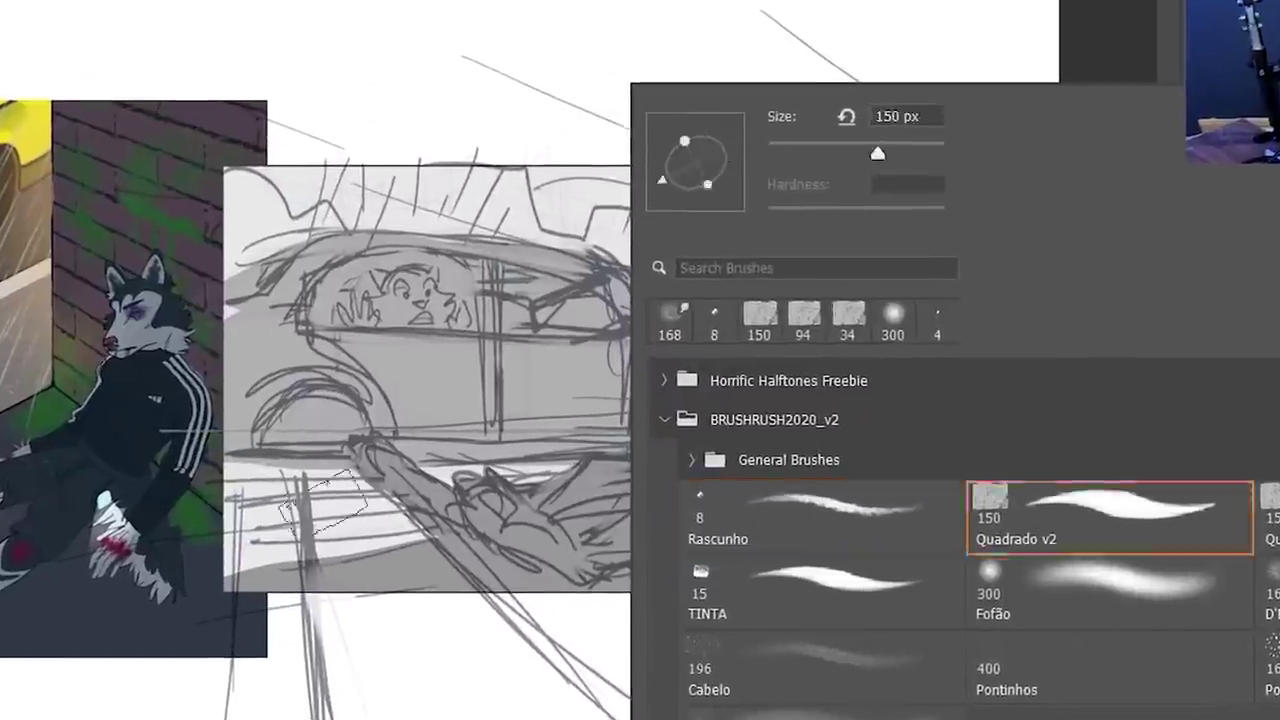
left_click_drag(440, 482, 595, 466)
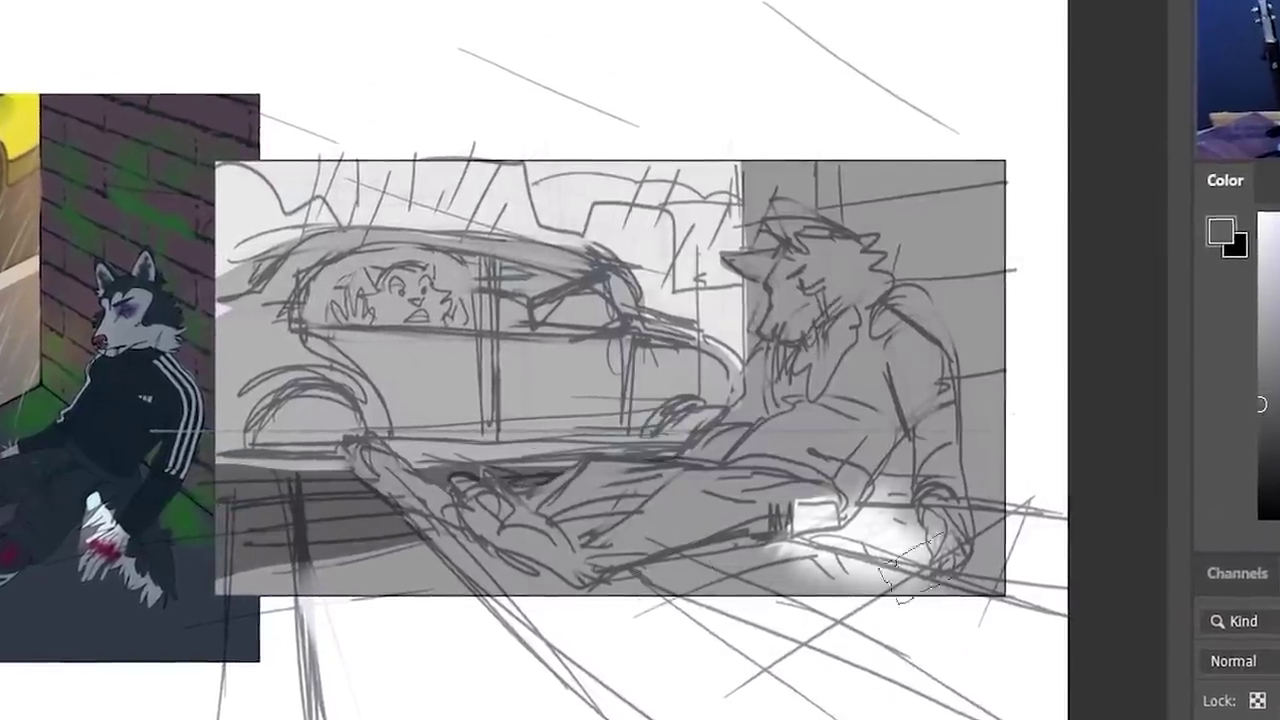
mouse_move(725, 325)
left_mouse_down()
mouse_move(685, 295)
mouse_move(250, 195)
left_mouse_up()
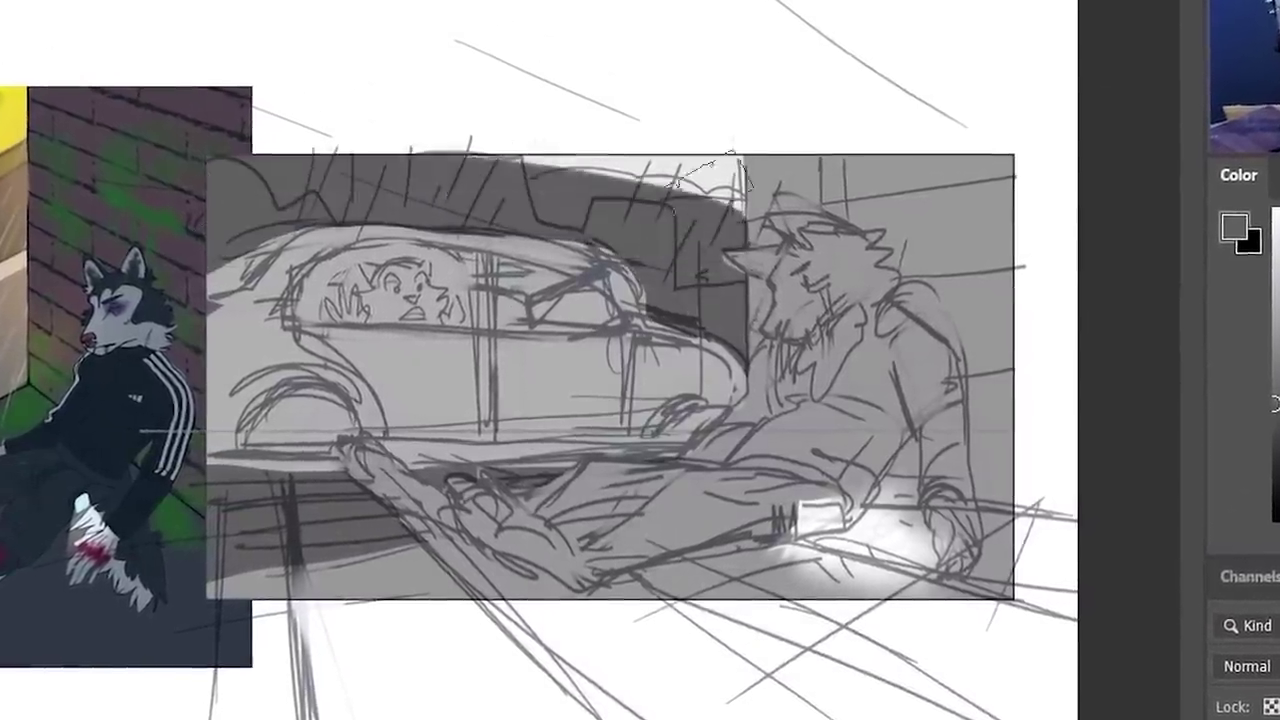
left_click_drag(550, 185, 725, 185)
left_click_drag(460, 372, 600, 375)
Paint light patches of sky between the building silhouettes behind the car
right_click(604, 152)
left_click(818, 131)
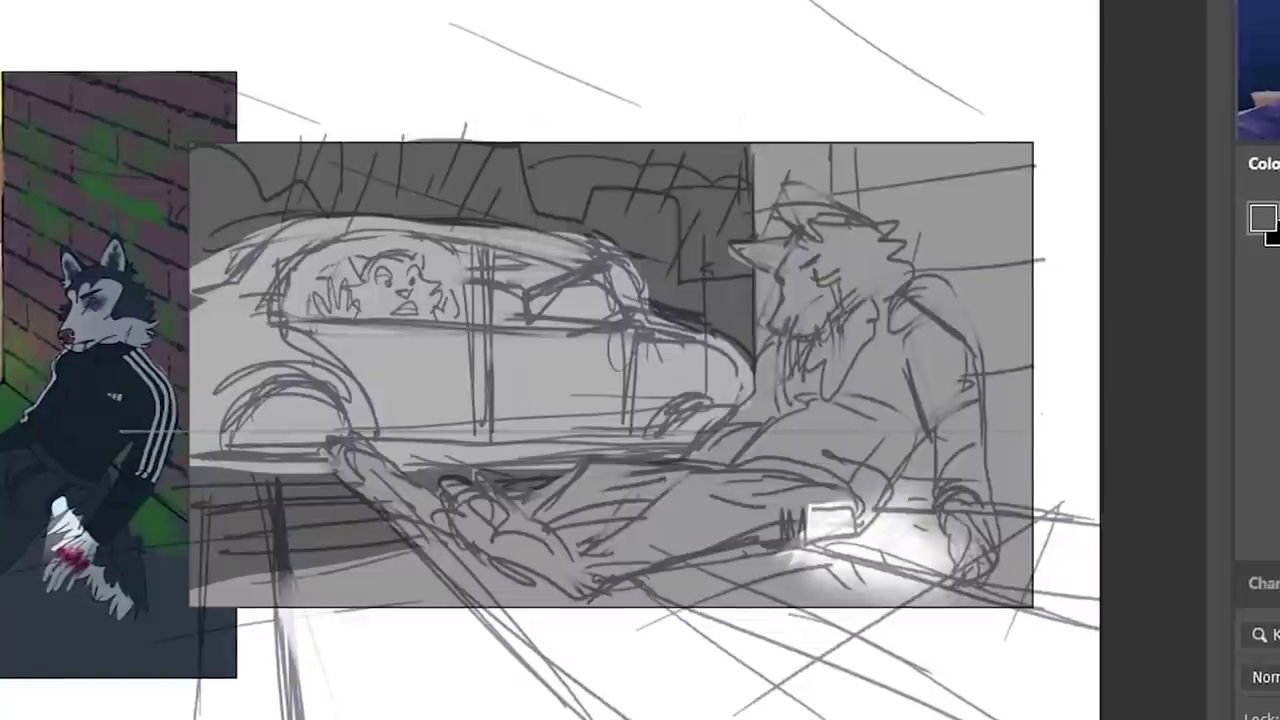
left_click(290, 135, "alt")
mouse_move(264, 158)
left_mouse_down()
mouse_move(299, 169)
mouse_move(326, 200)
left_mouse_up()
mouse_move(420, 145)
left_mouse_down()
mouse_move(430, 204)
mouse_move(445, 198)
left_mouse_up()
mouse_move(490, 141)
left_mouse_down()
mouse_move(537, 198)
mouse_move(630, 155)
mouse_move(745, 185)
mouse_move(705, 262)
mouse_move(757, 175)
left_mouse_up()
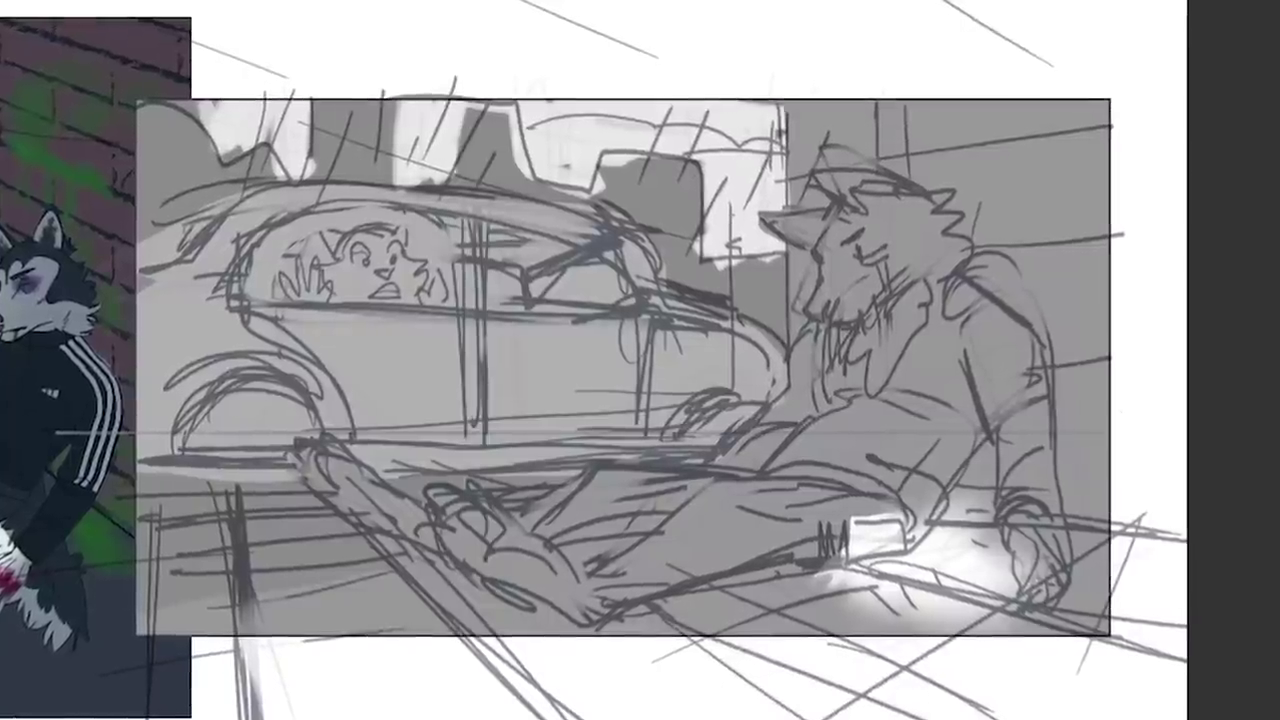
Darken the foreground wolf and wall shape by lowering its lightness with a Hue/Saturation adjustment
key("ctrl+u")
left_click_drag(1192, 199, 1149, 200)
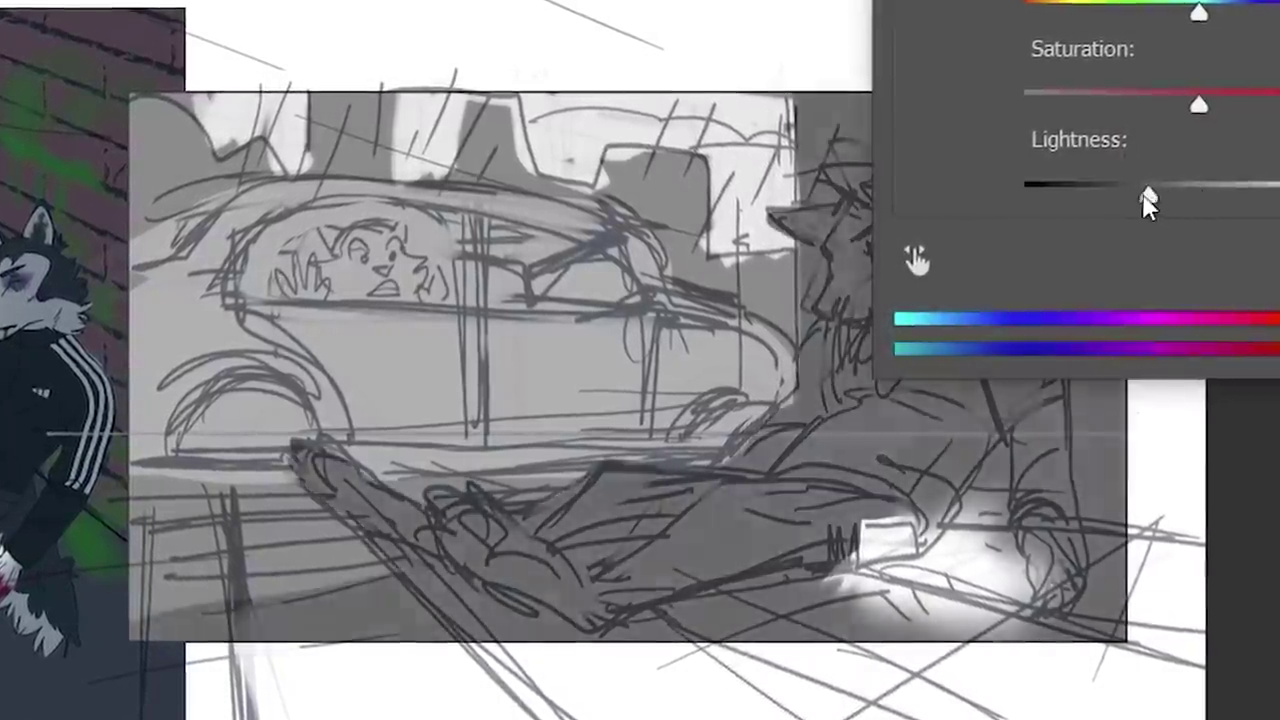
key("Return")
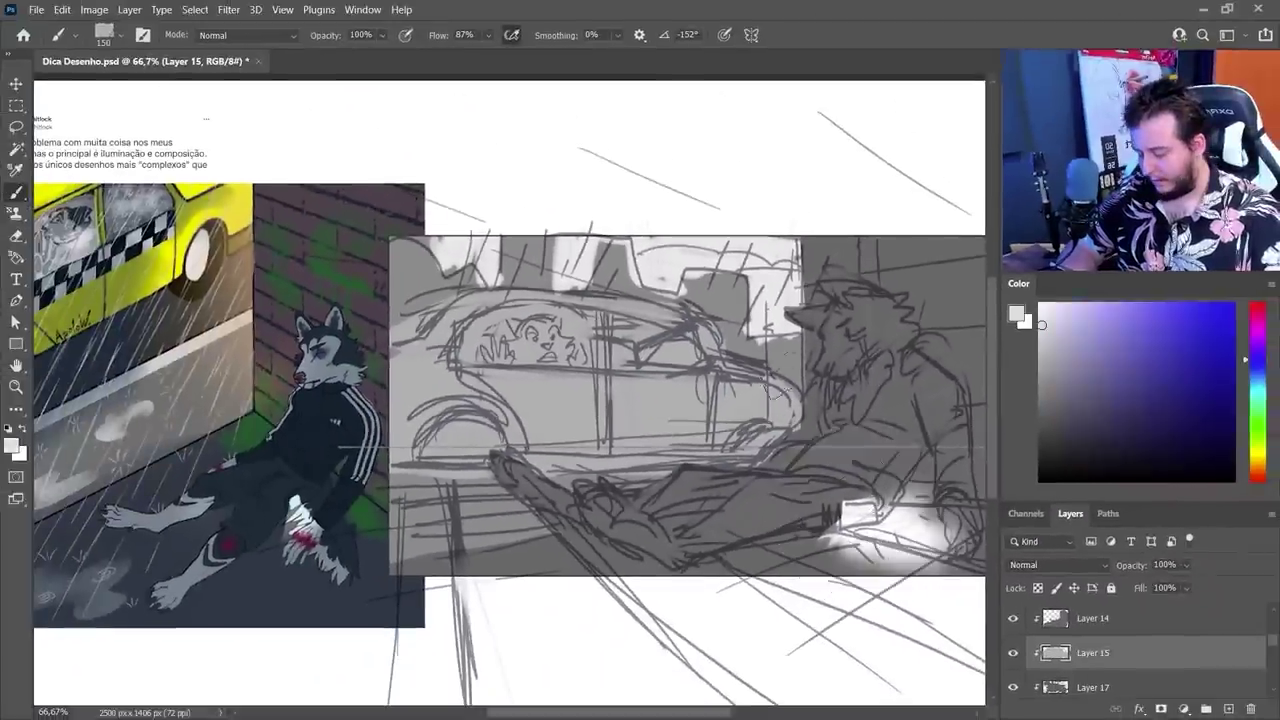
Paint the car's windows on Layer 15 in a light gray with the Quadrado v2 brush at 56 px
right_click(765, 262)
left_click(803, 264)
left_click(866, 56)
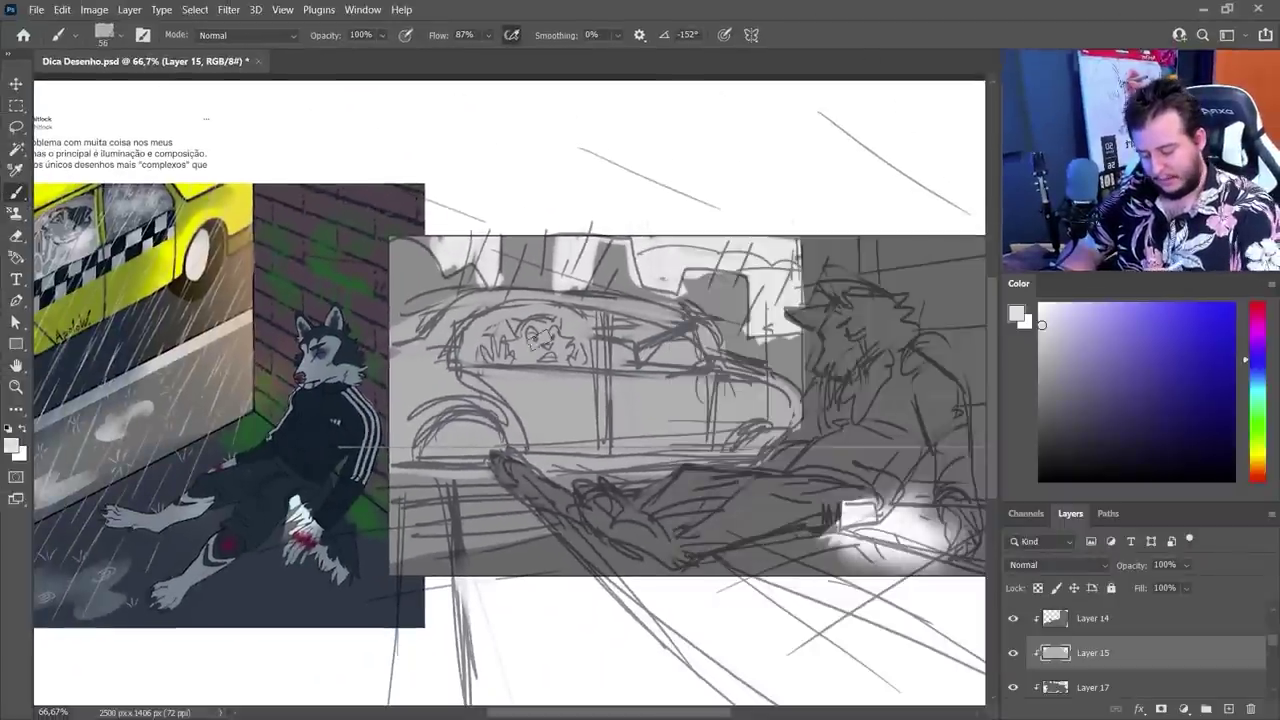
left_click_drag(538, 340, 476, 352)
key("ctrl+z")
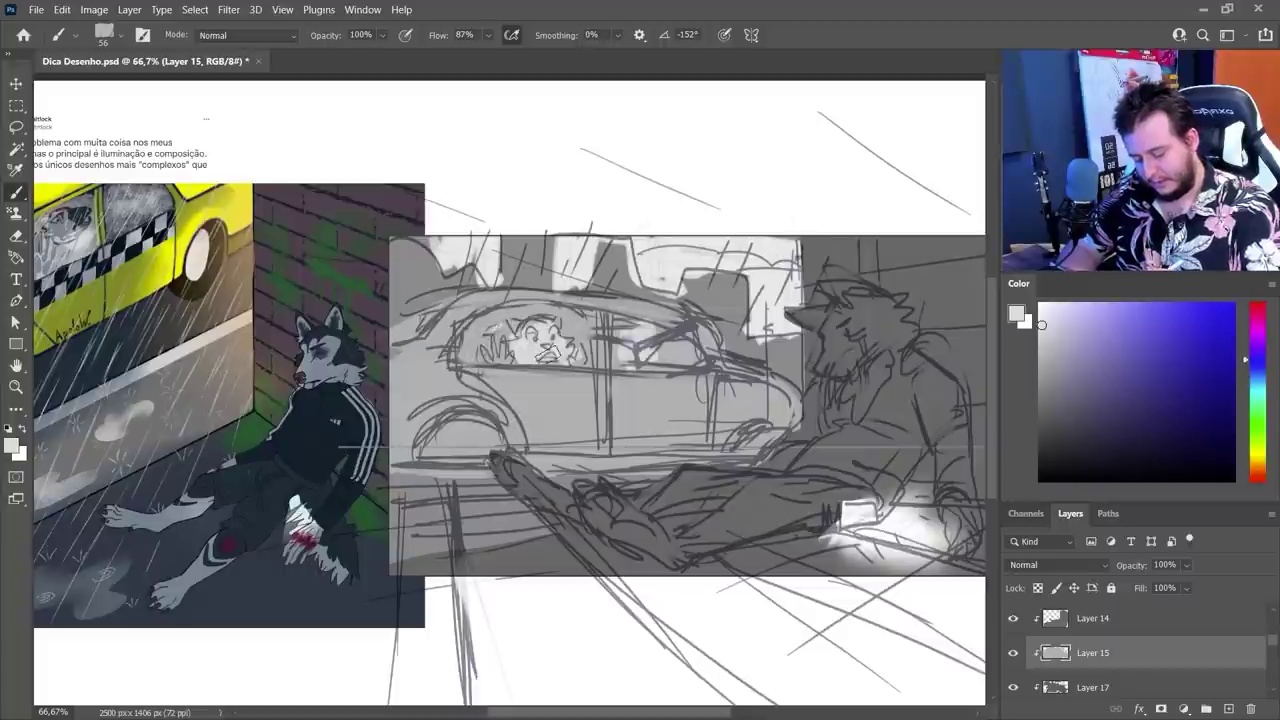
key("z")
left_click(815, 575, "alt")
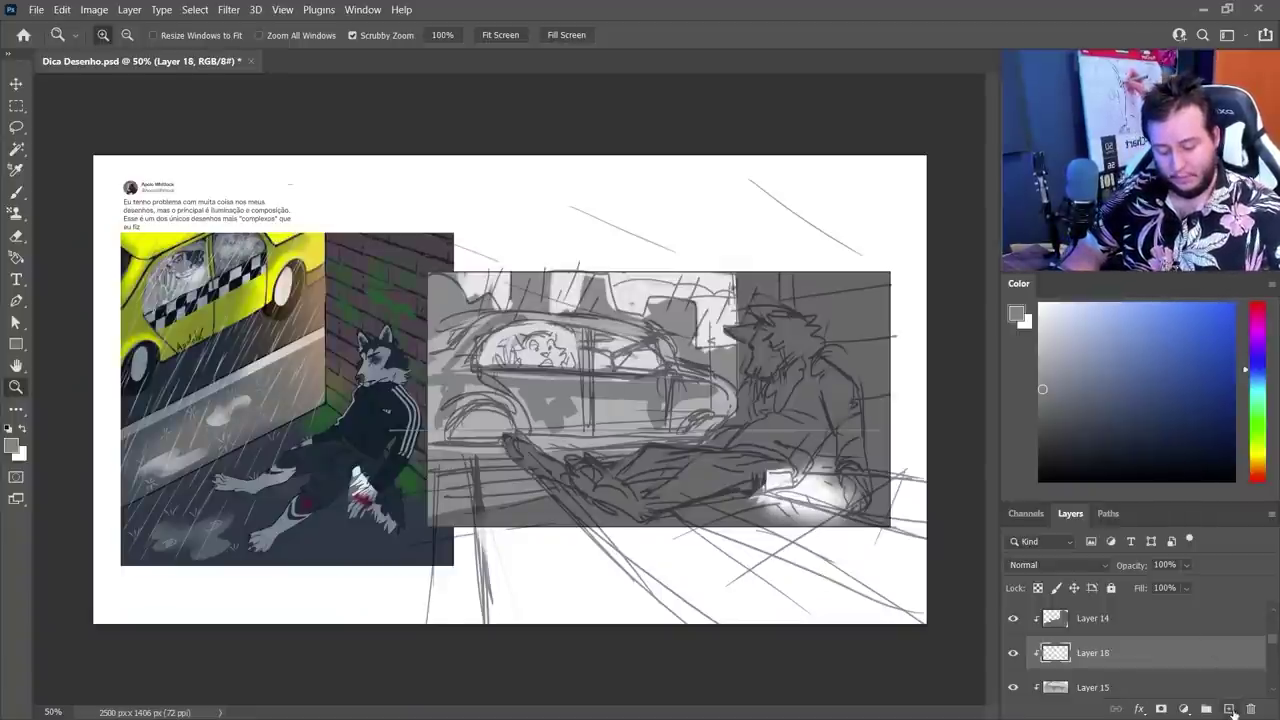
Switch to the 8 px Rascunho brush and set the foreground color to crimson for marking on Layer 18
key("b")
right_click(780, 490)
left_click(743, 488)
left_click(860, 64)
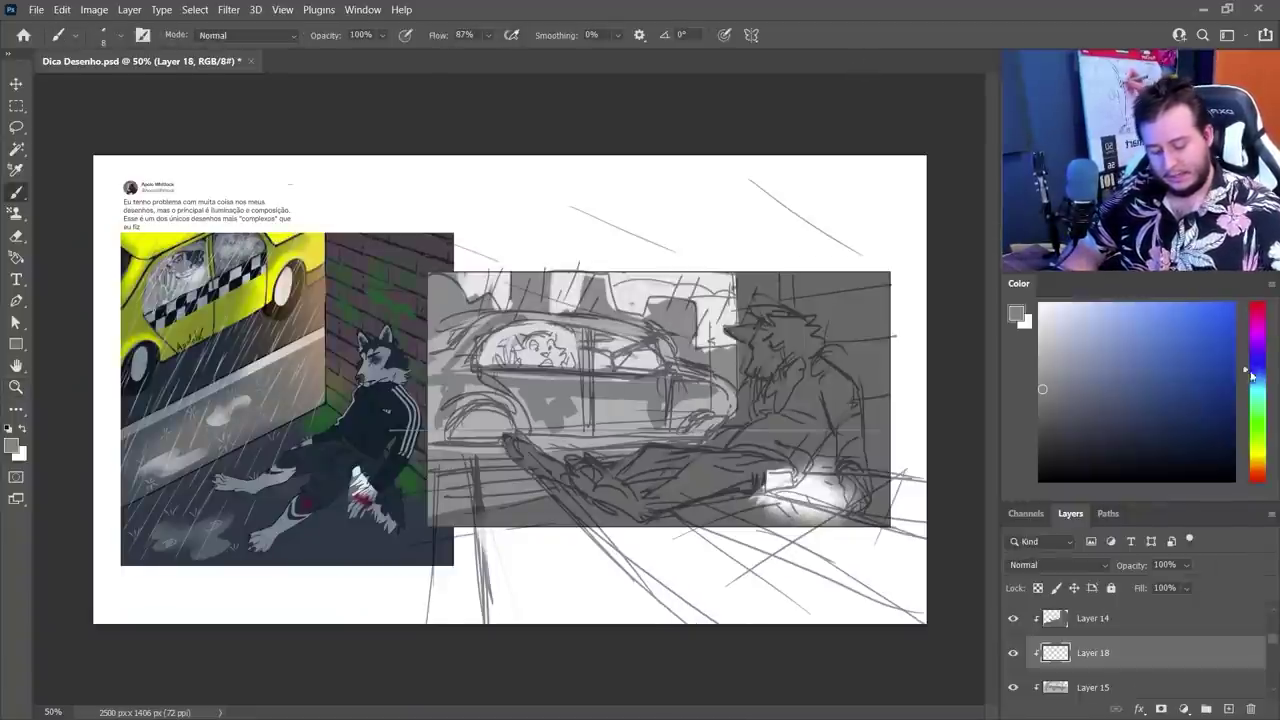
left_click_drag(1250, 375, 1204, 303)
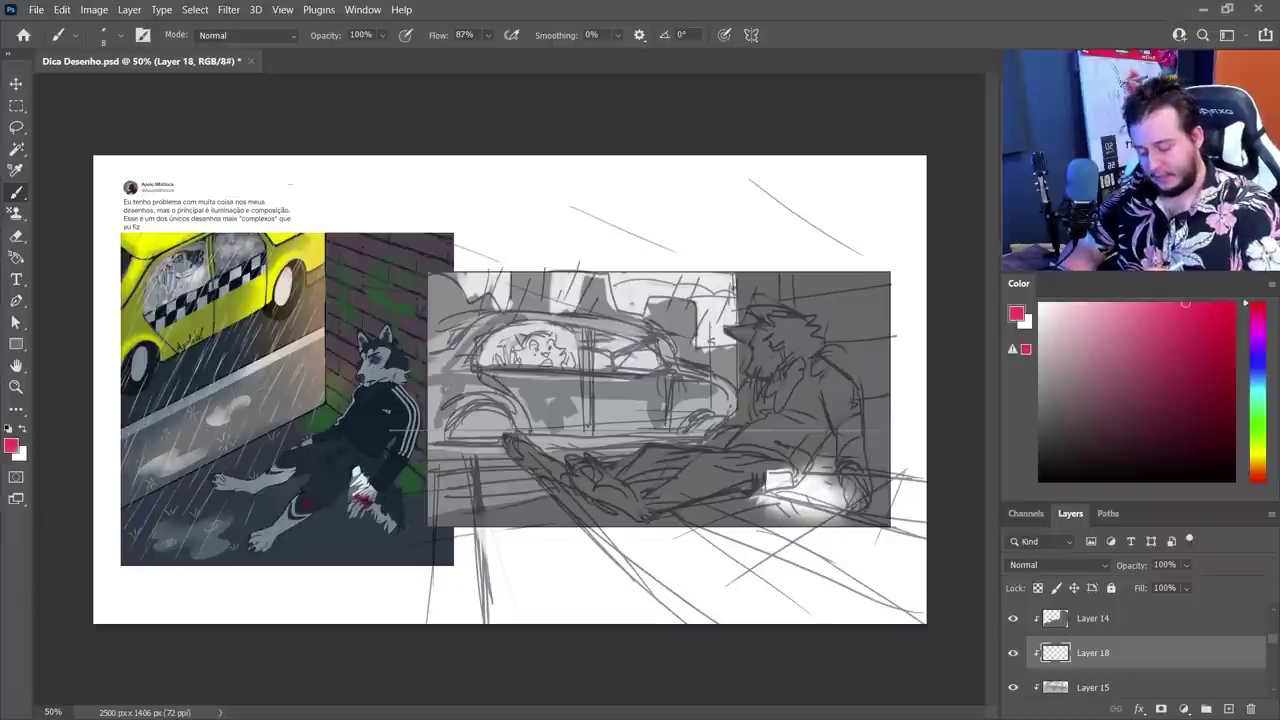
Circle the character in the car window in crimson, and undo the mark
left_click_drag(716, 368, 720, 394)
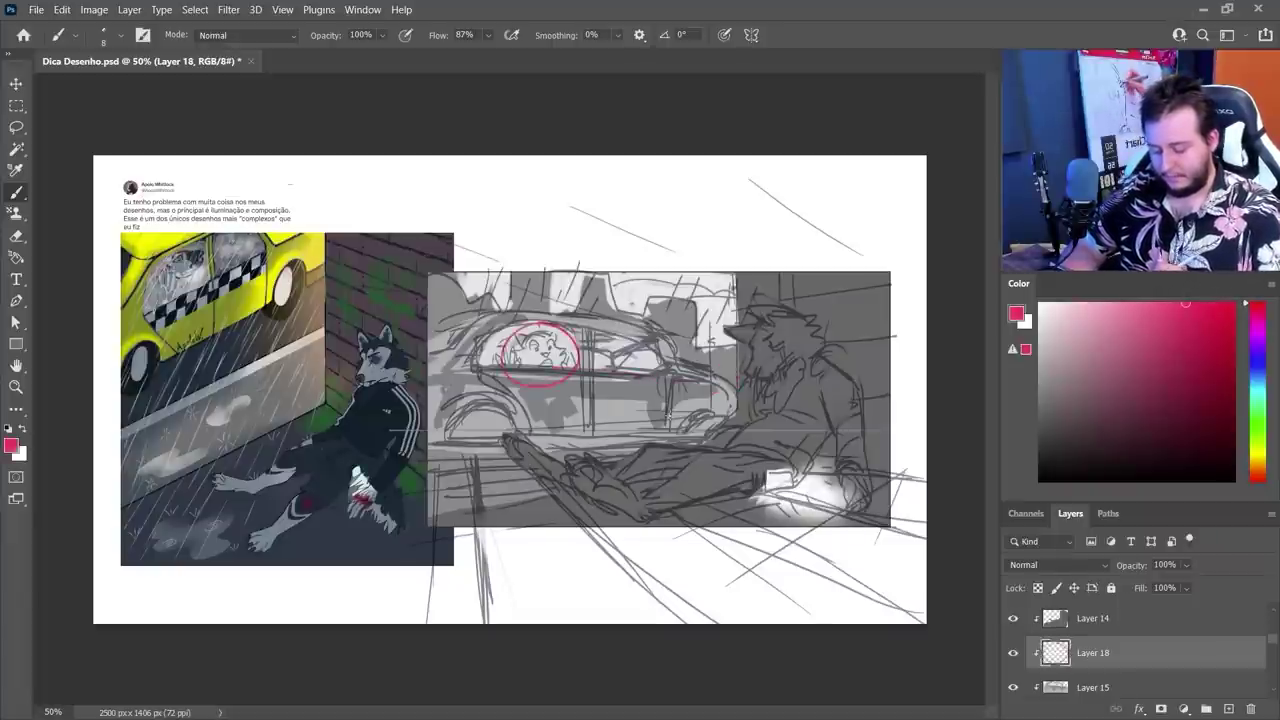
key("ctrl+z")
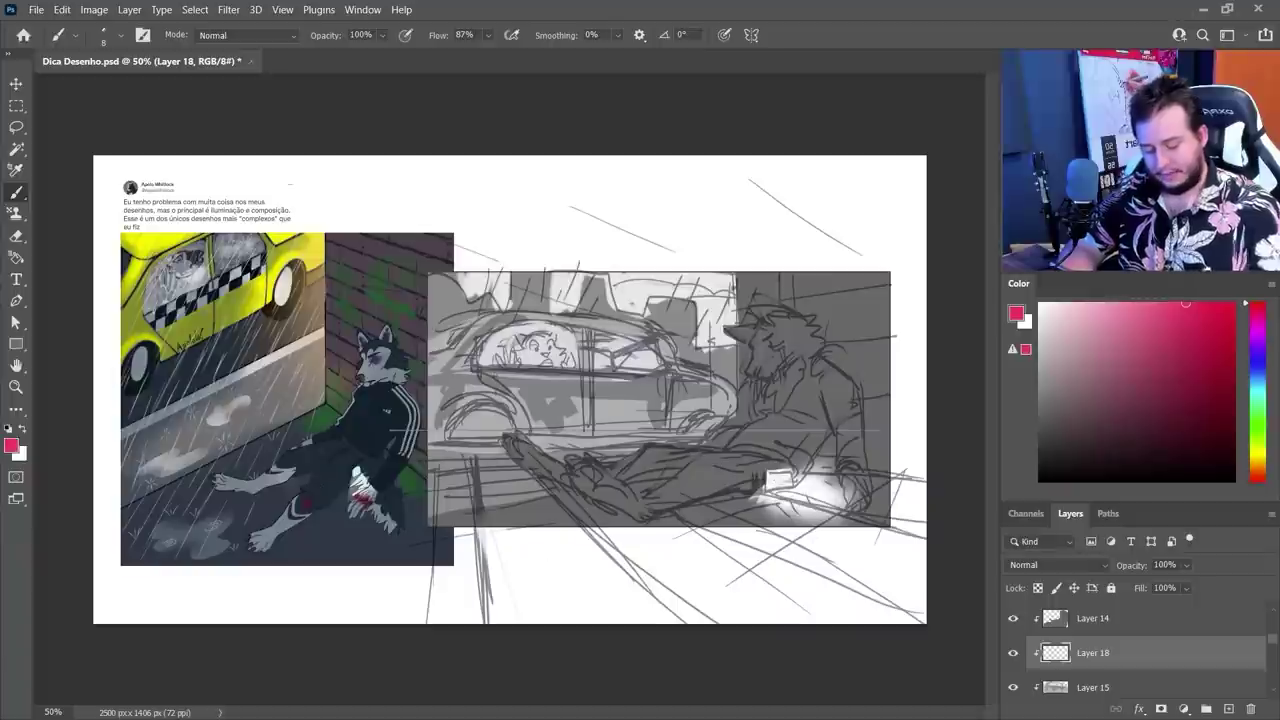